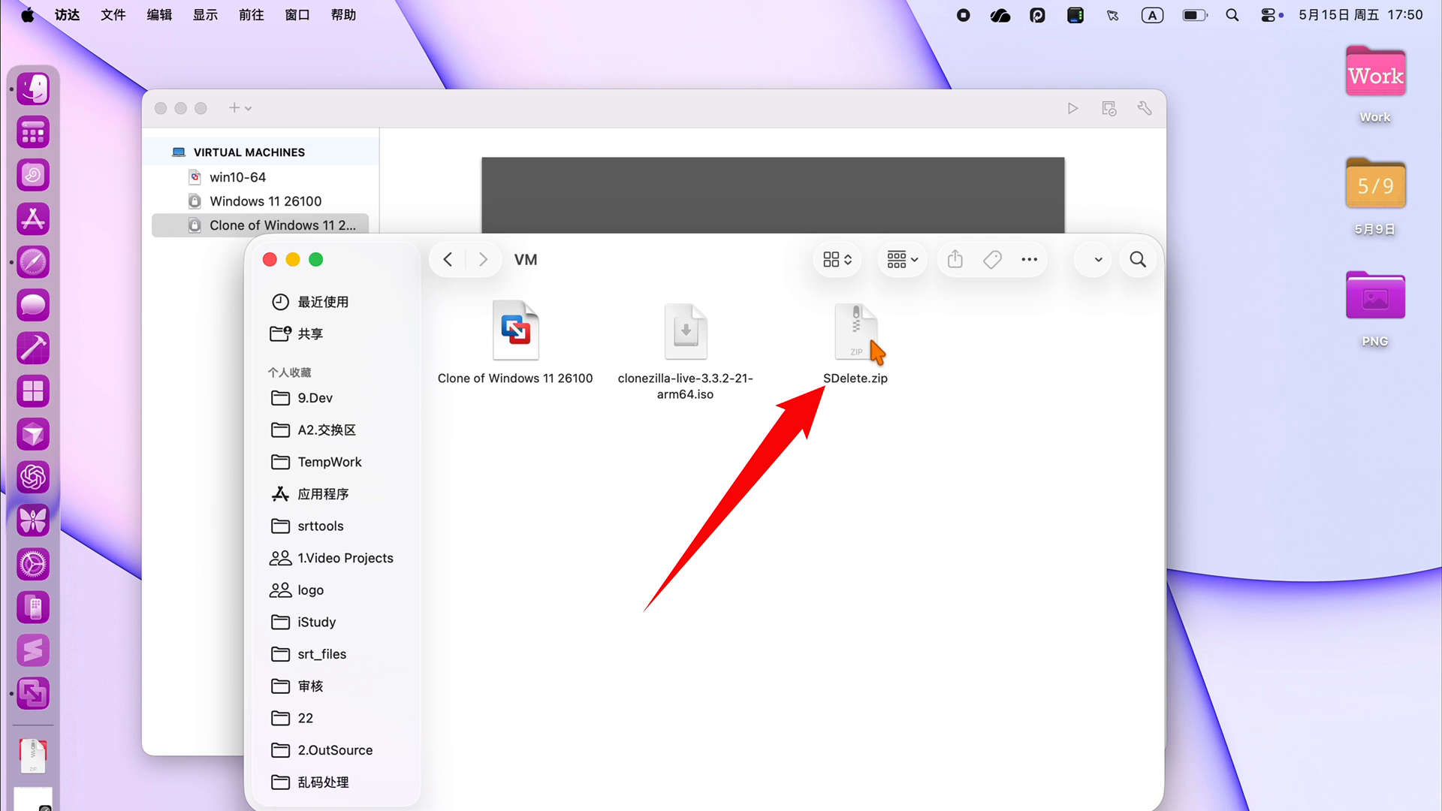
Extract SDelete.zip in the VM folder, open the resulting SDelete folder and select sdelete64a.exe.
click(875, 341)
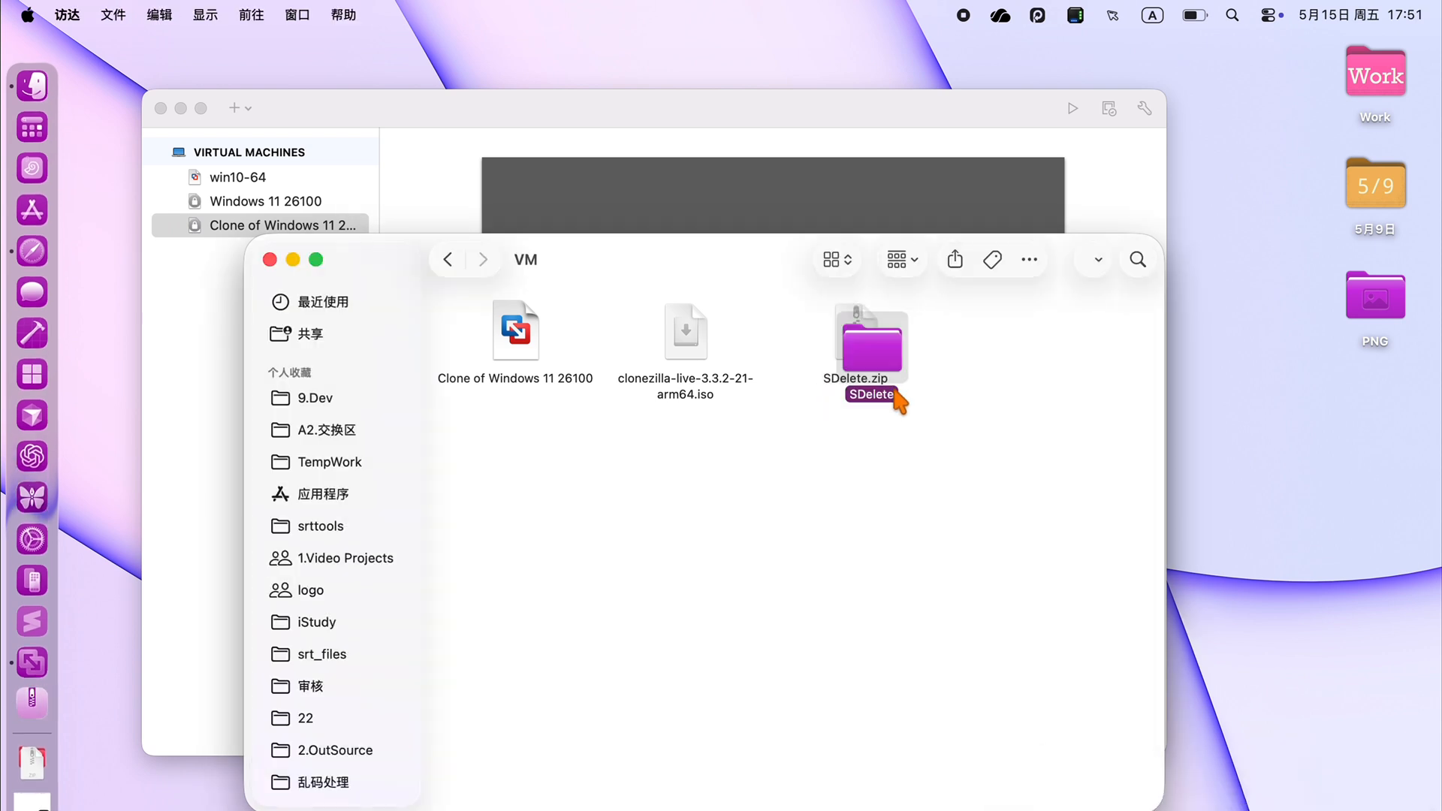
click(880, 353)
double_click(879, 353)
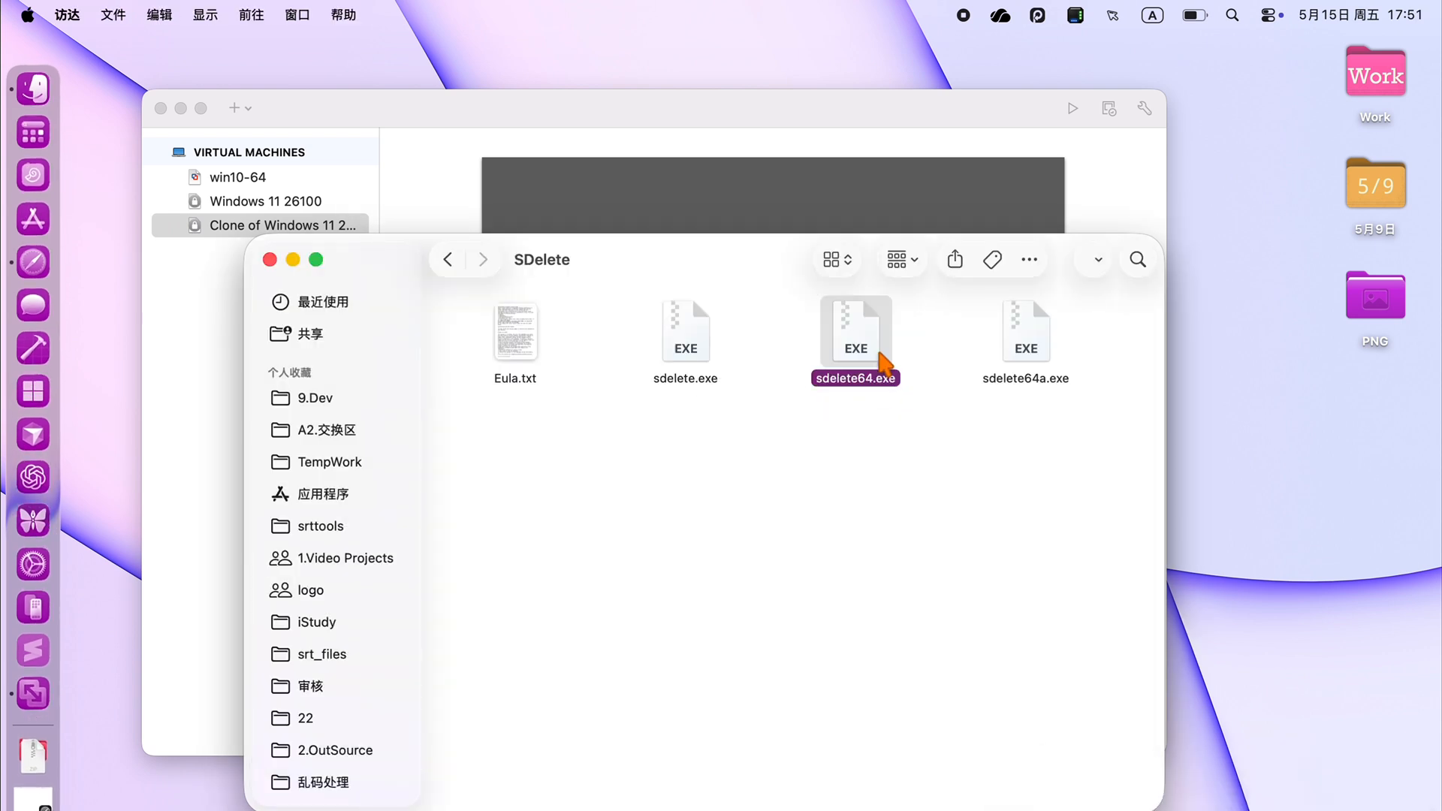
click(680, 400)
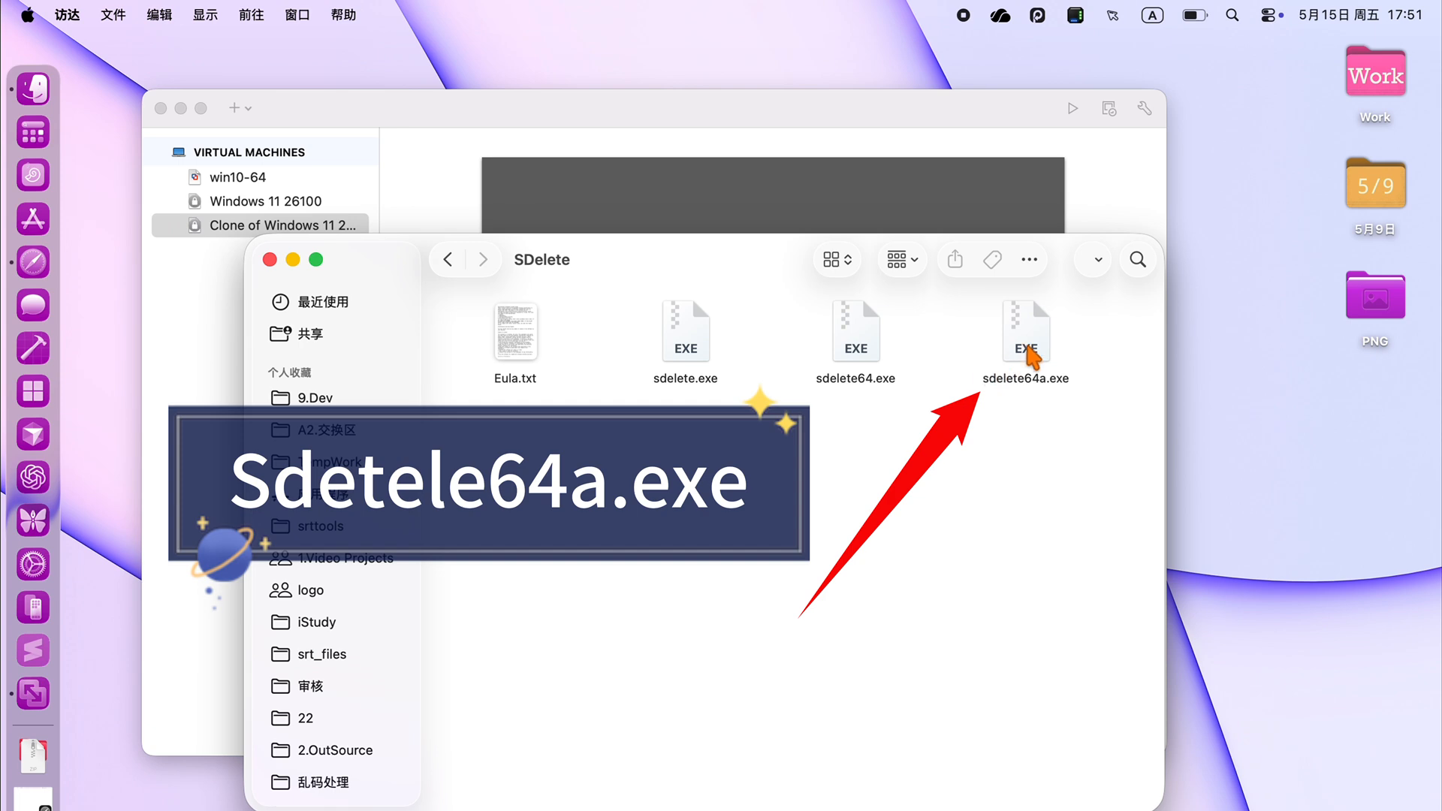
click(1027, 347)
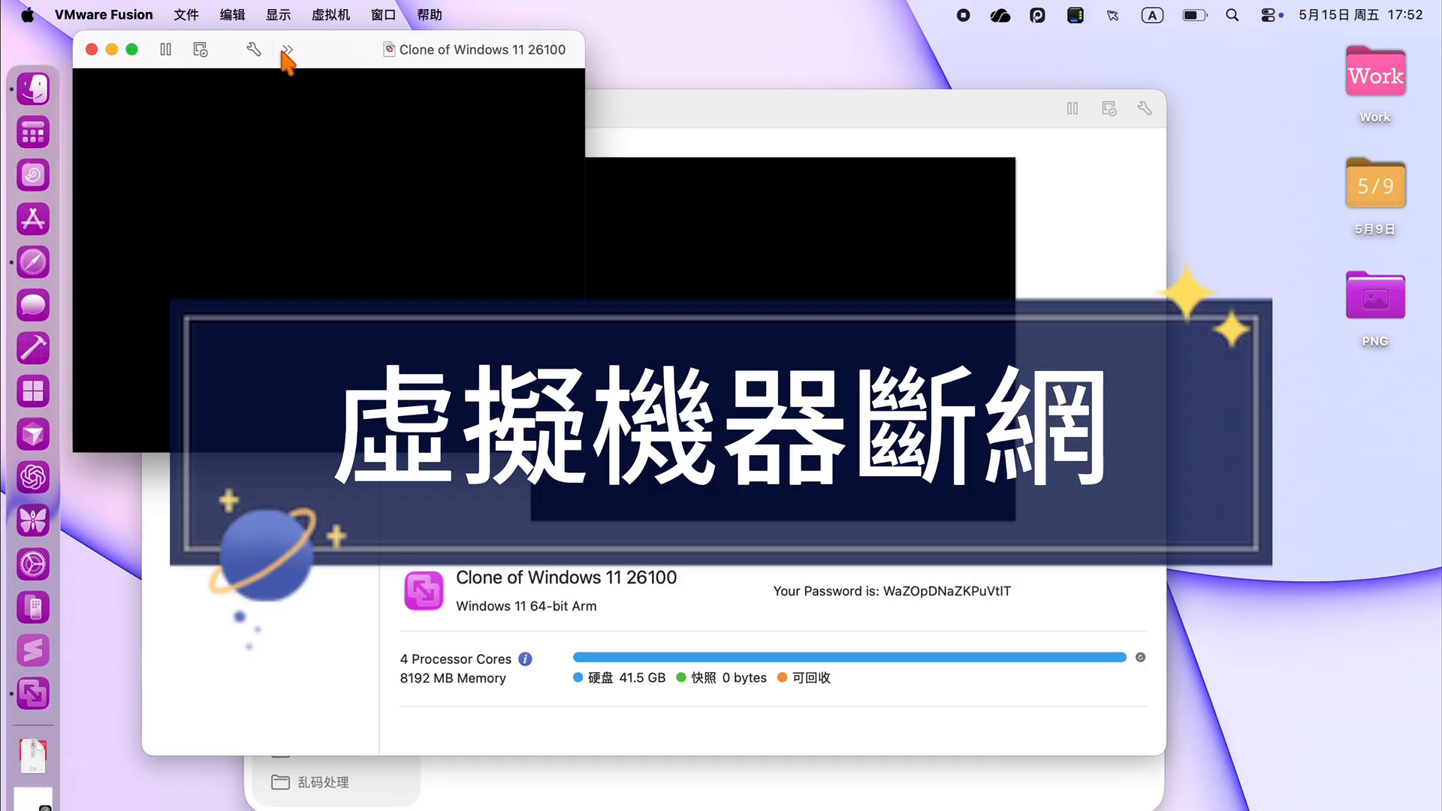
In VMware Fusion, make sure the Clone of Windows 11 26100 network adapter is disconnected in its settings, and close them.
click(288, 49)
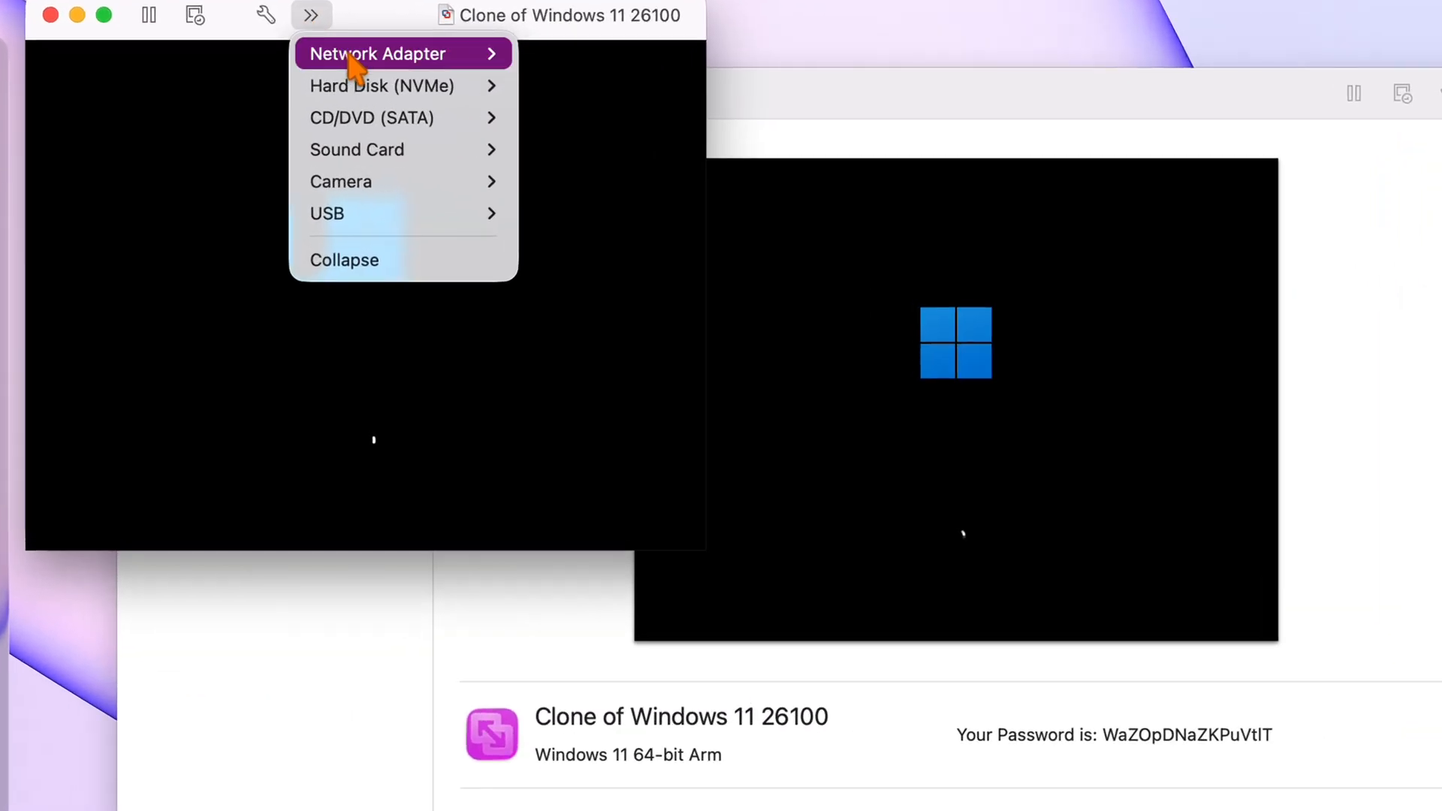
mouse_move(320, 79)
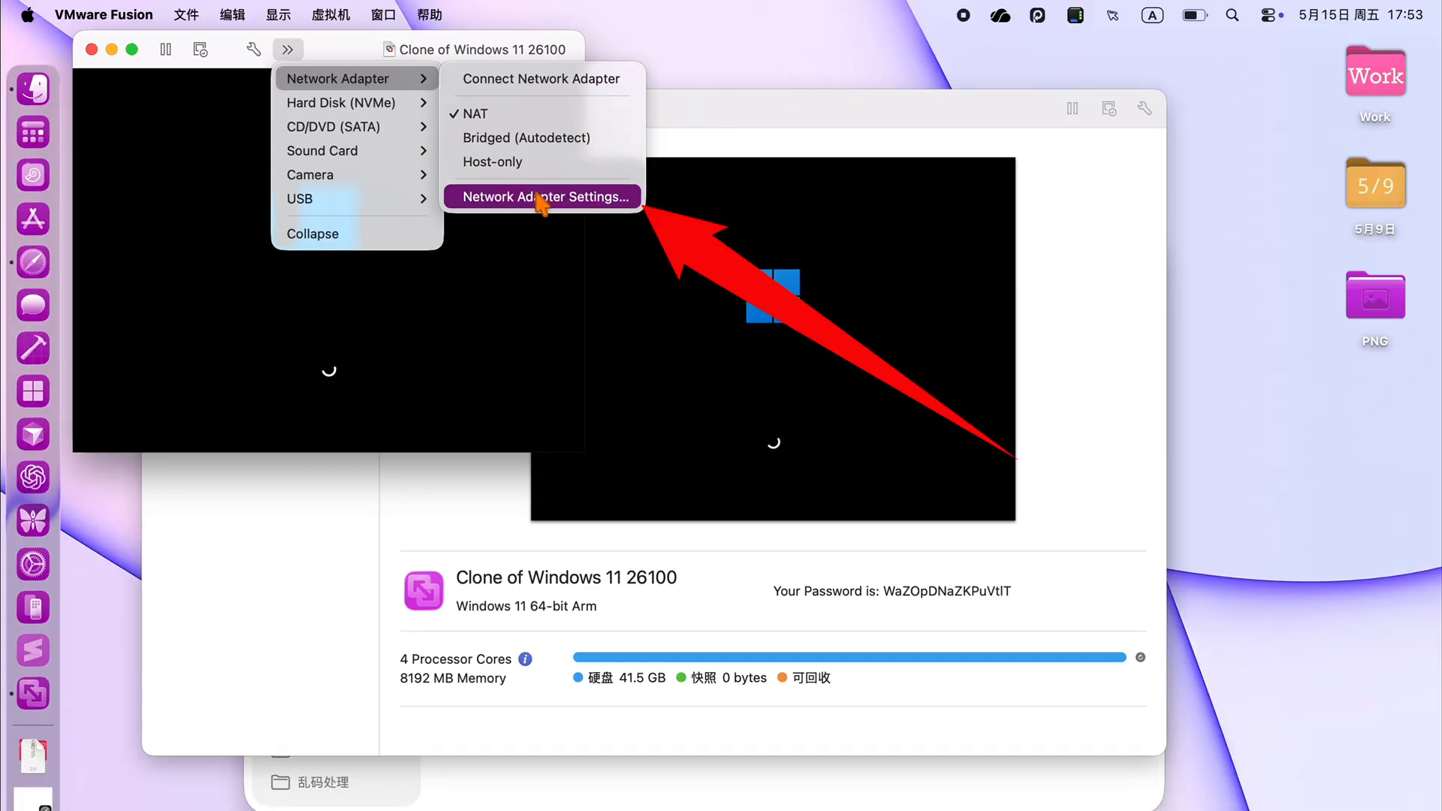
click(623, 197)
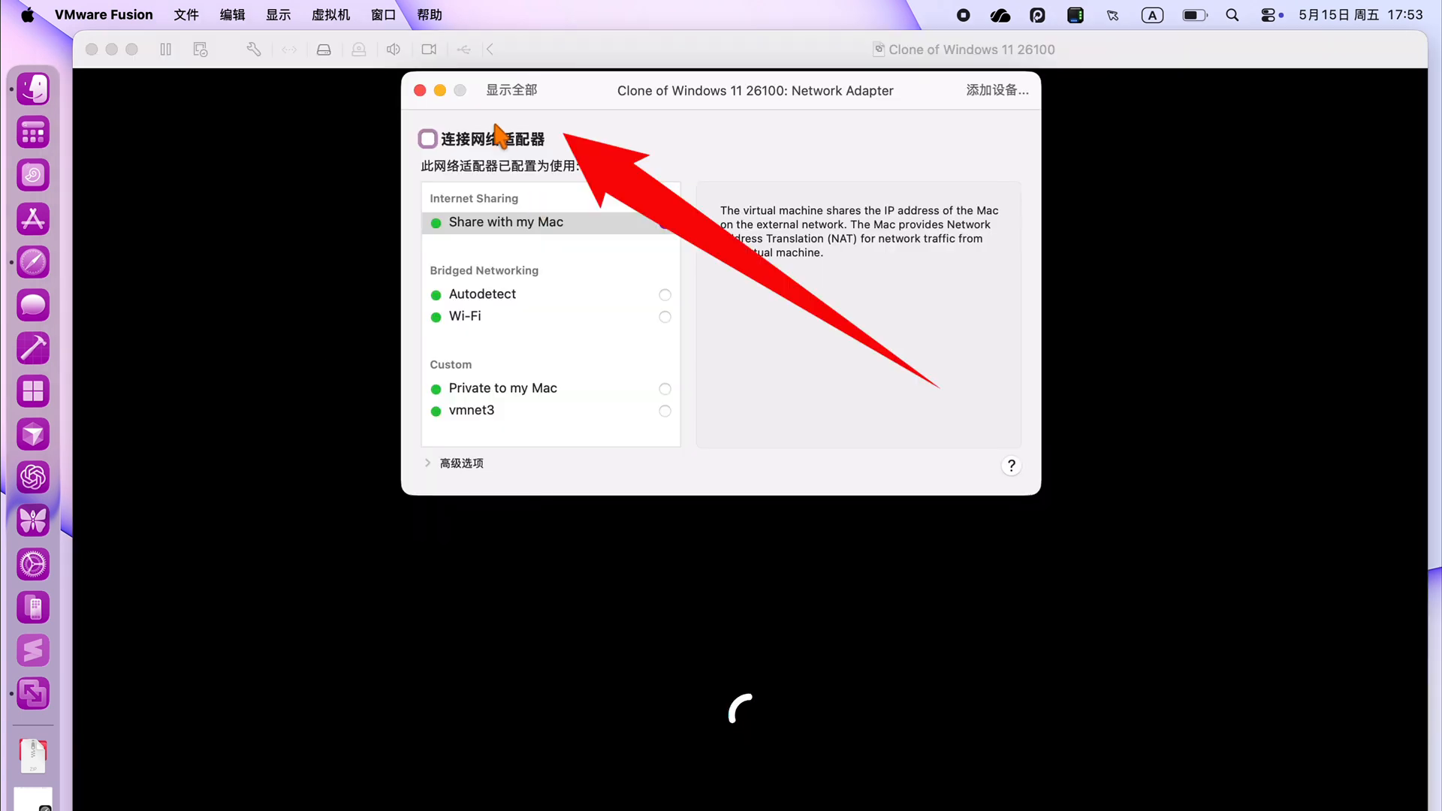
click(420, 91)
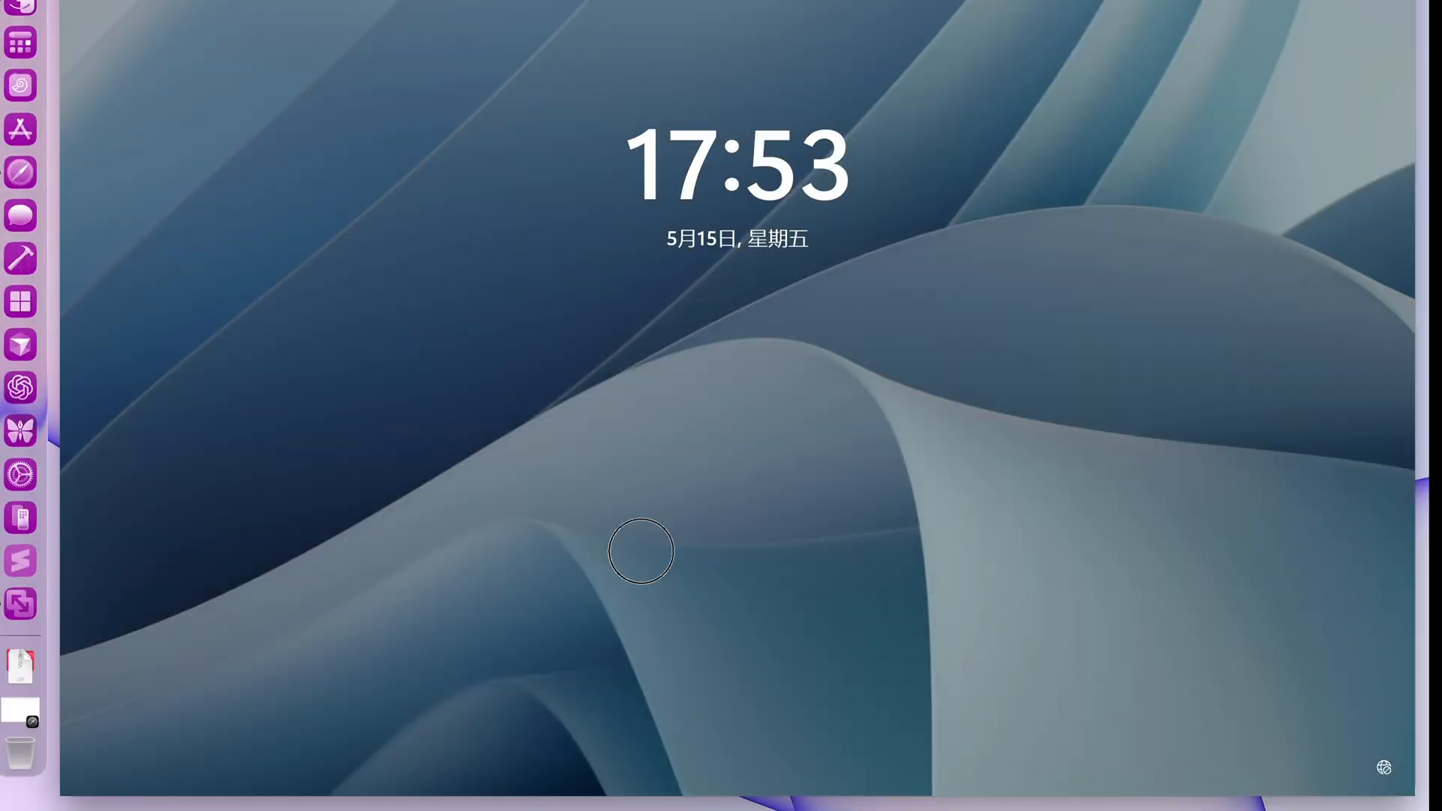
Unlock the Windows virtual machine and sign in with the account password.
click(641, 551)
text(•••)
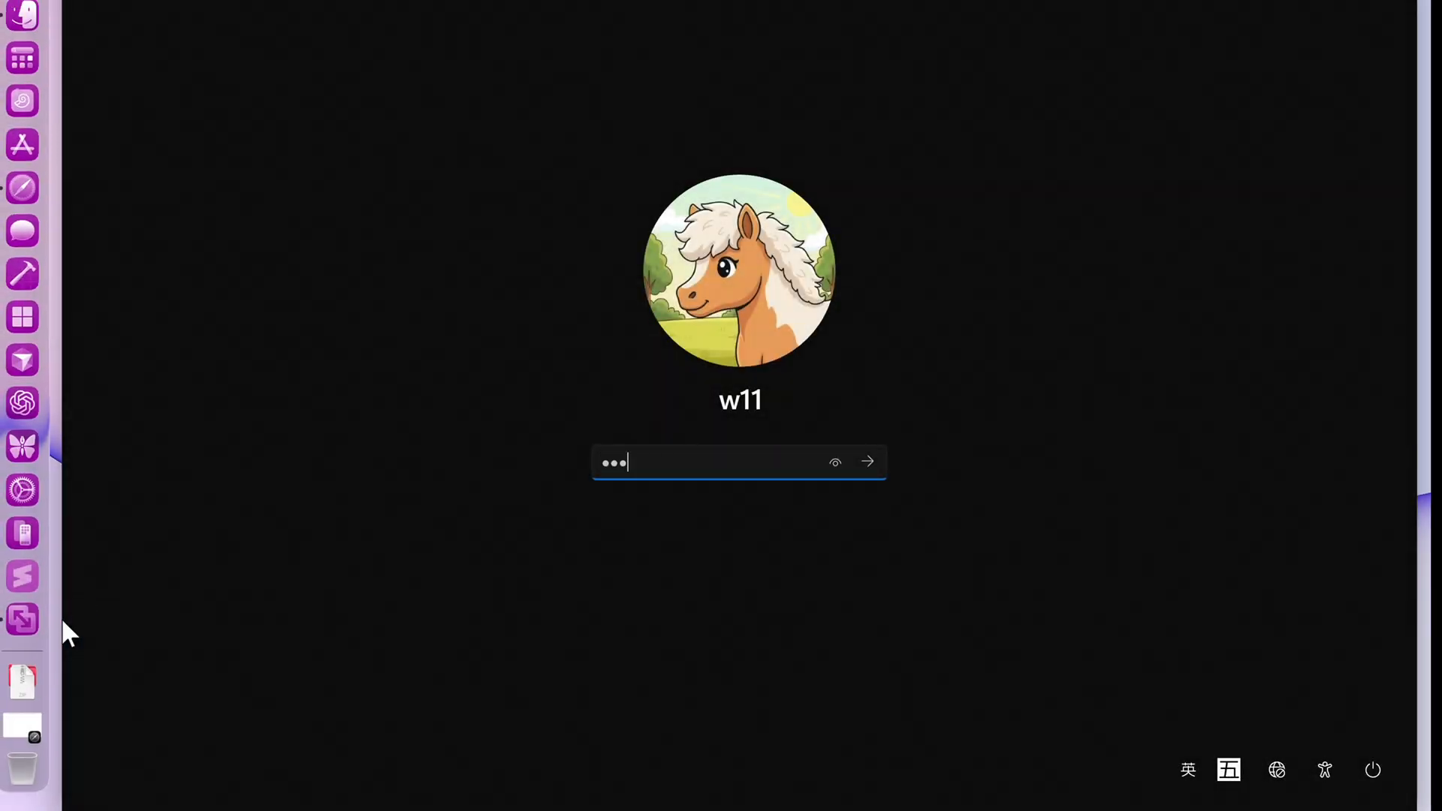
text(••)
key(Return)
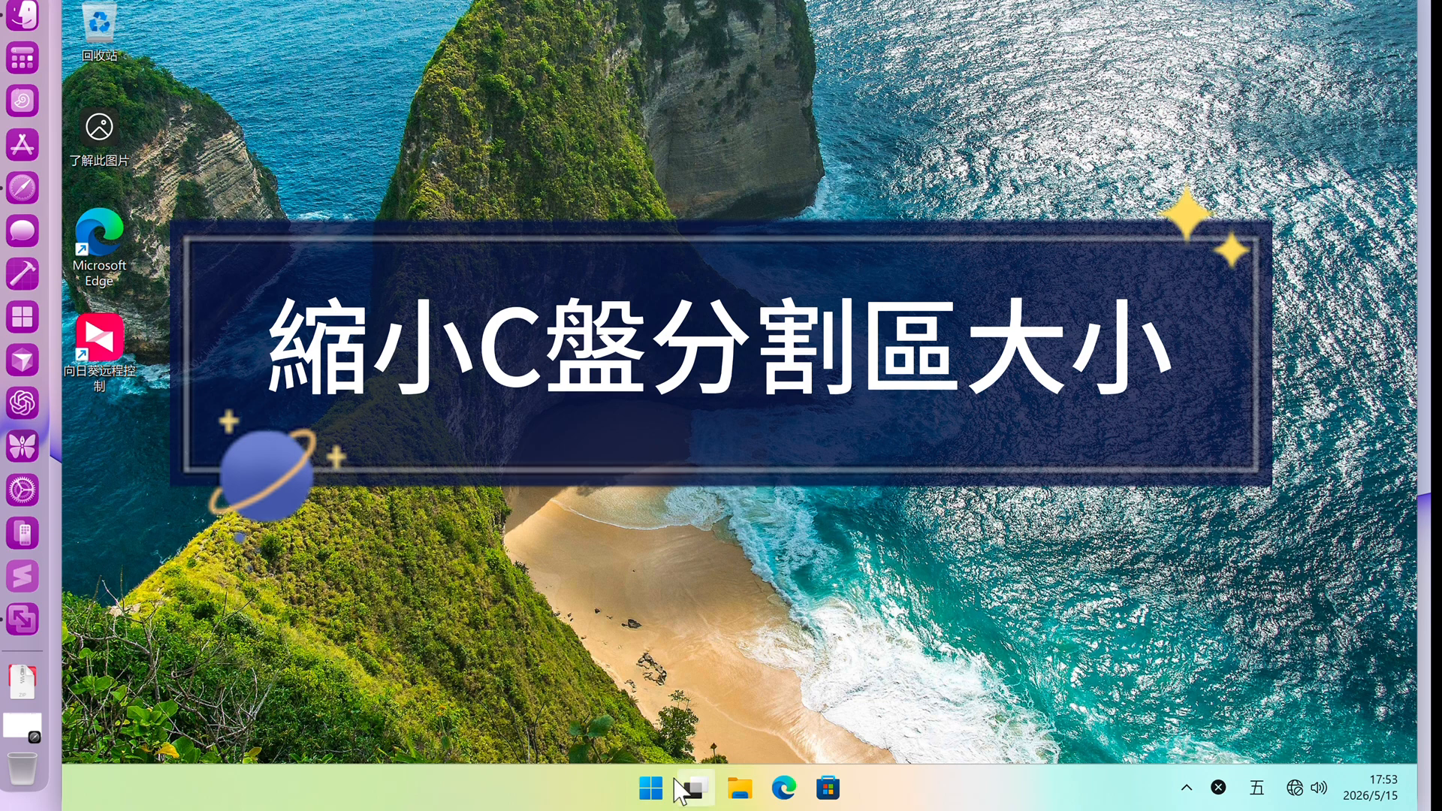
Shrink the C: volume by 59744 MB in Disk Management and close the tool.
right_click(652, 789)
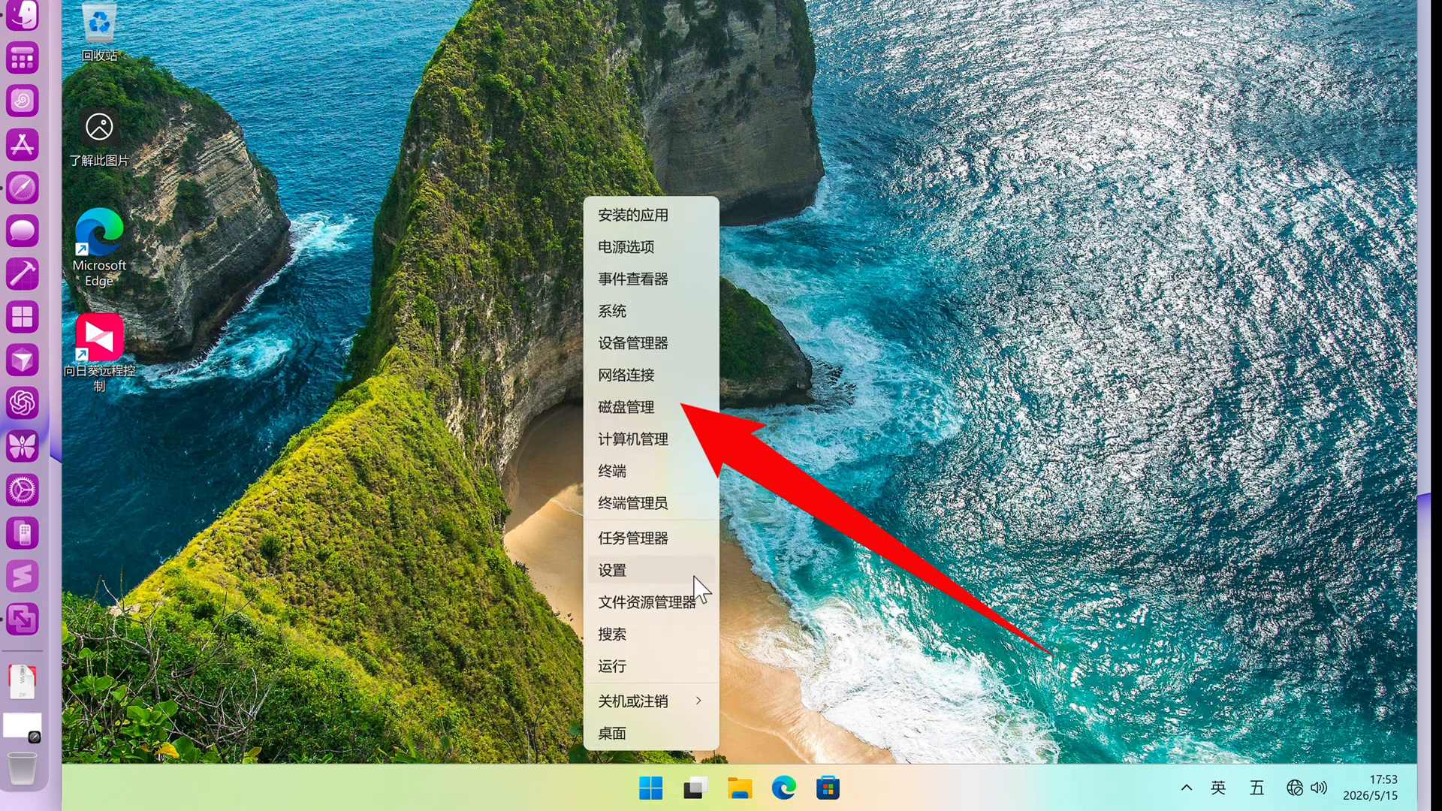
click(646, 411)
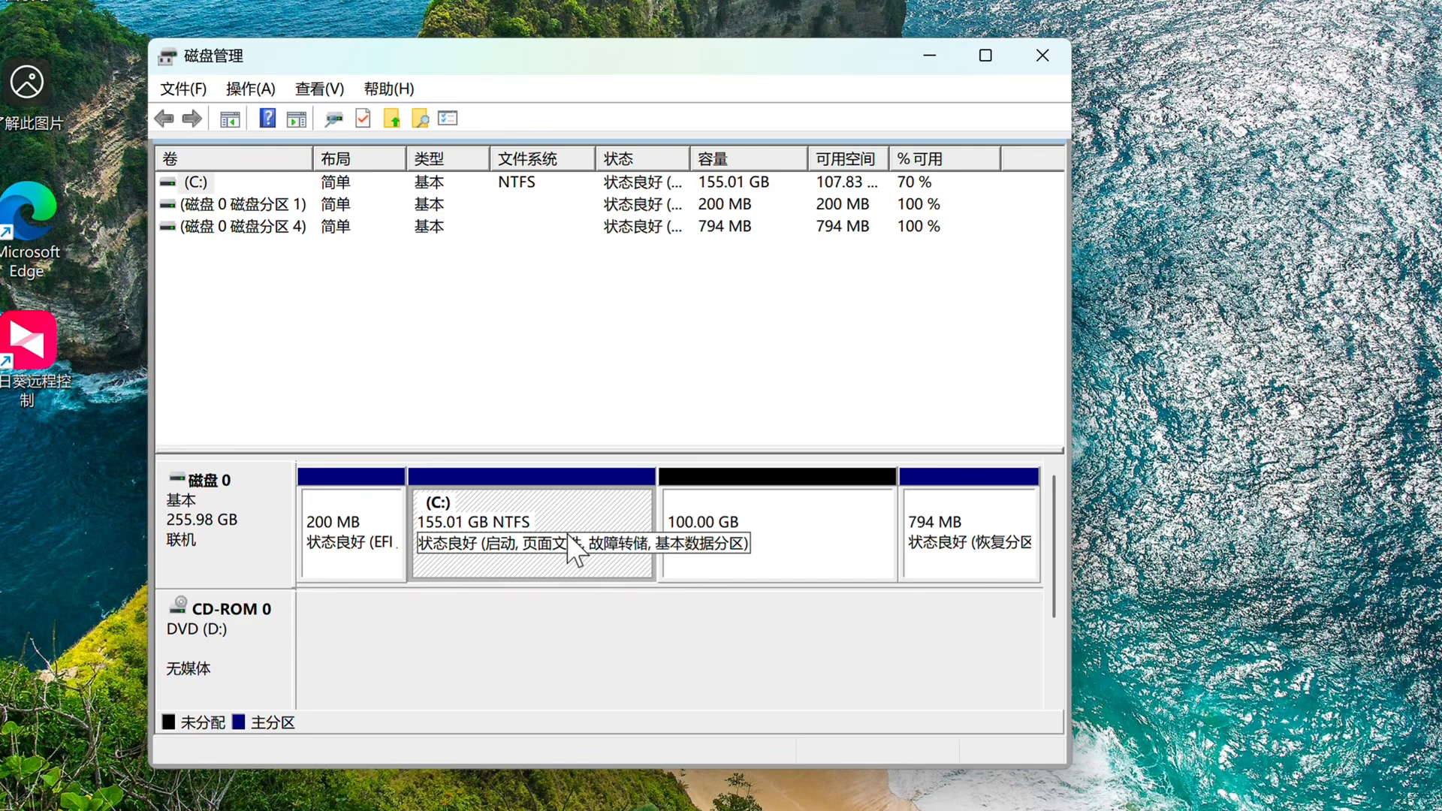
right_click(538, 495)
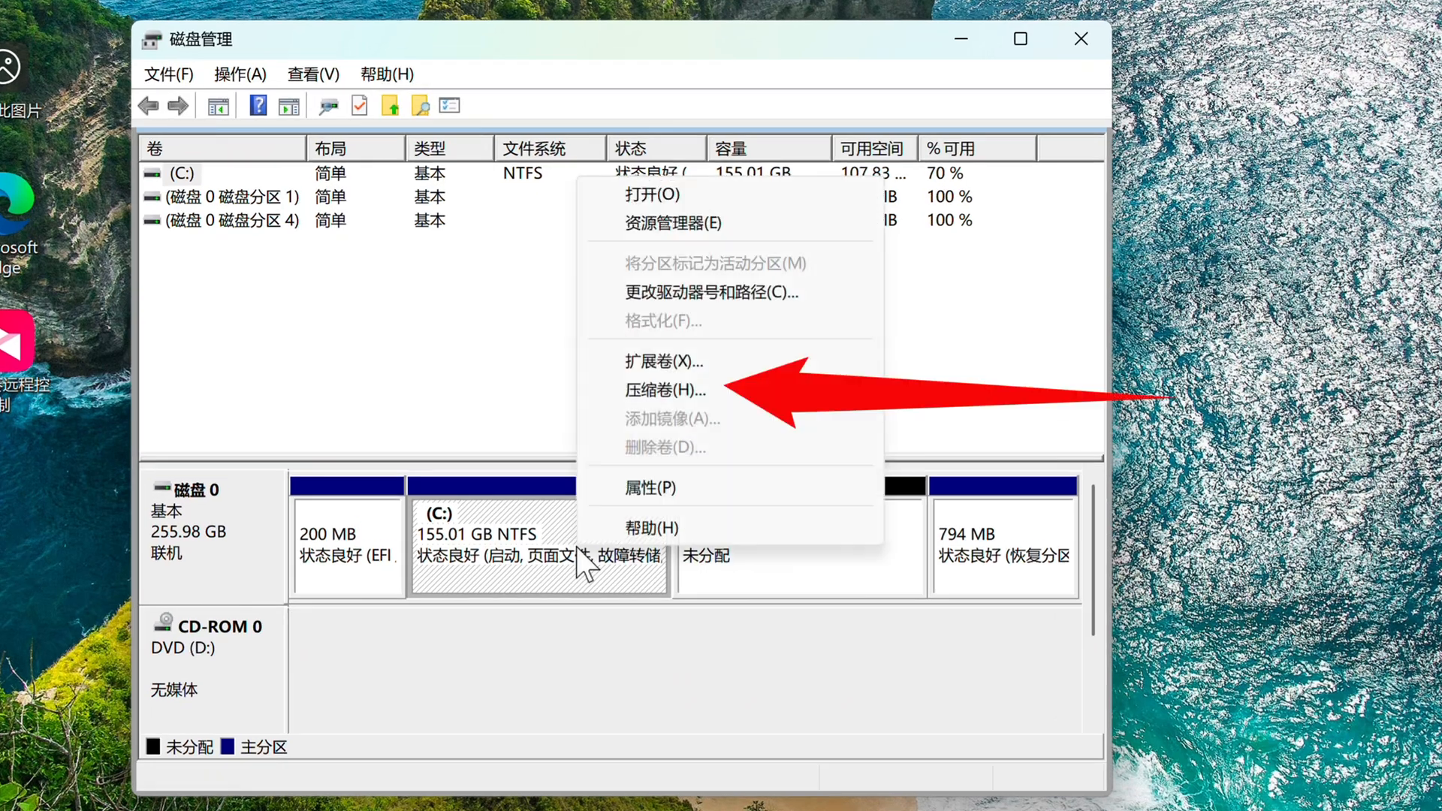
click(659, 391)
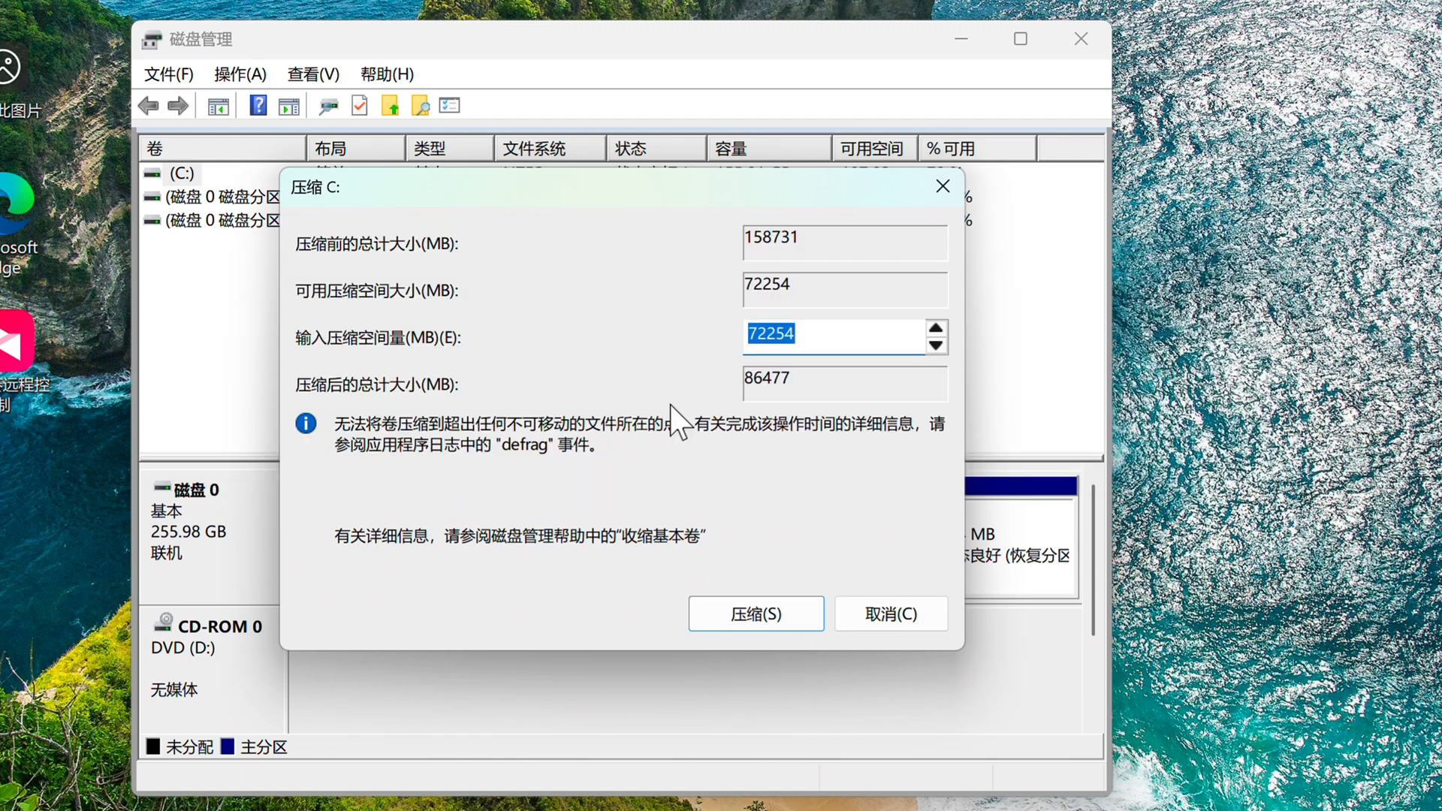
text(59744)
click(754, 618)
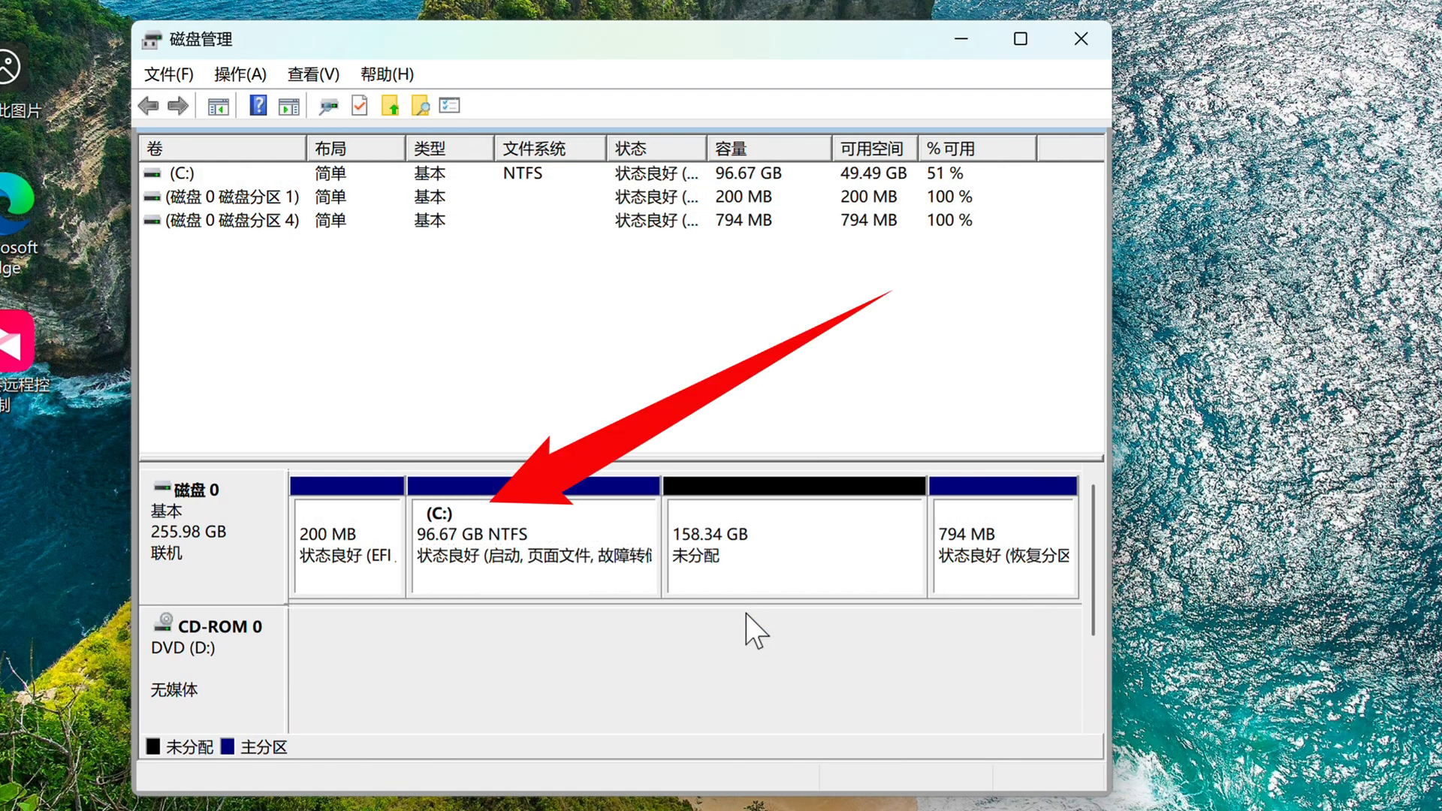
click(1082, 41)
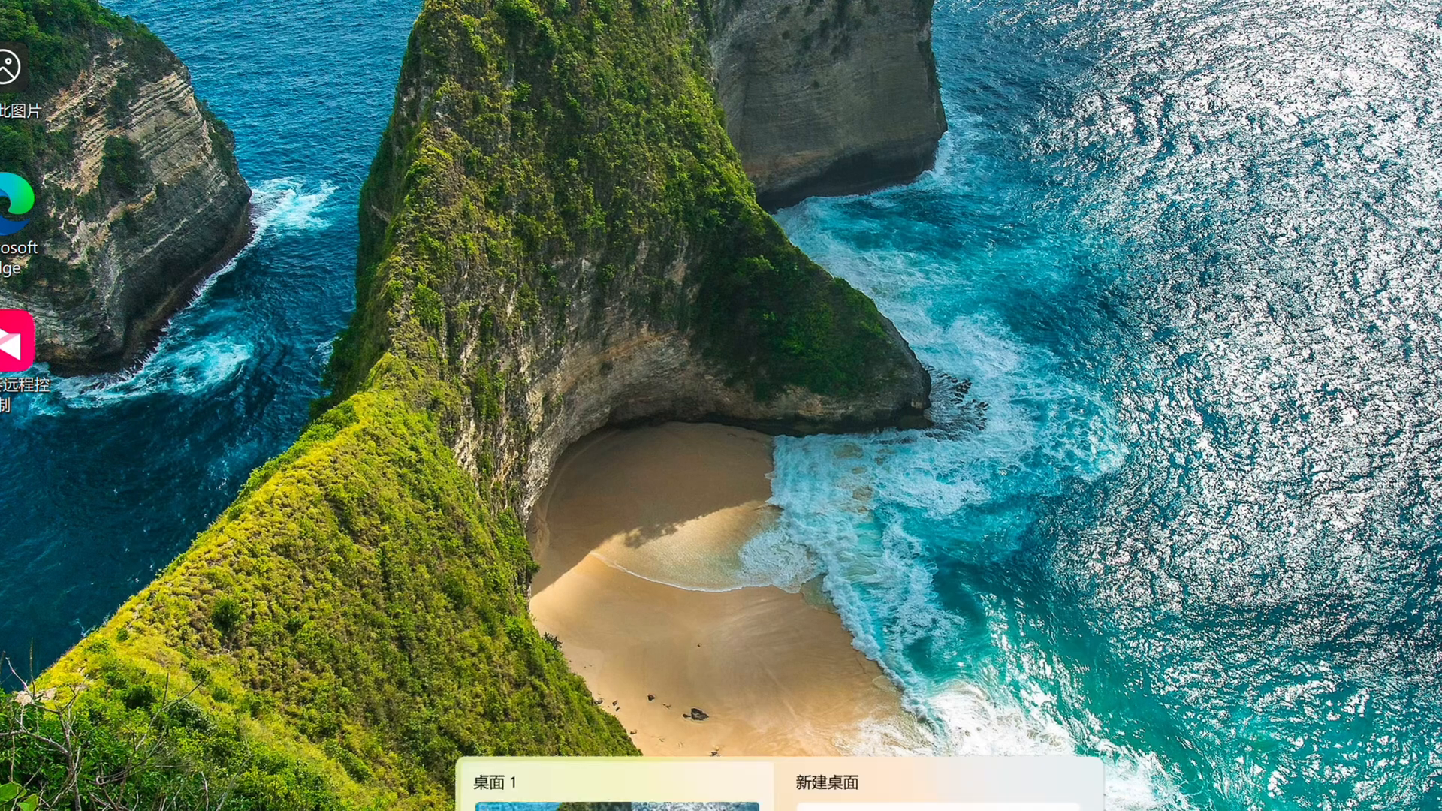
Launch Windows Terminal as administrator and allow it to make changes to the device.
key(super+e)
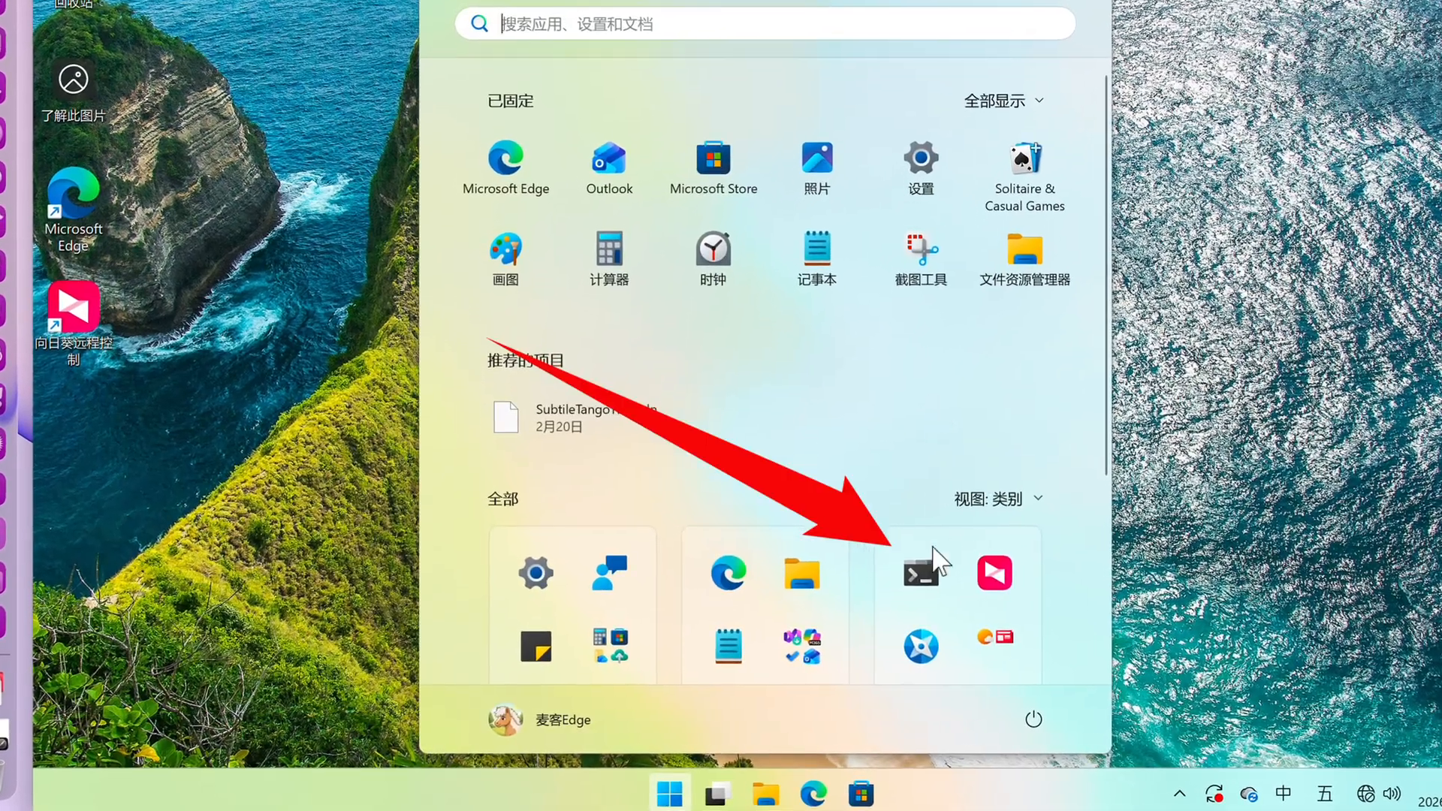
right_click(935, 594)
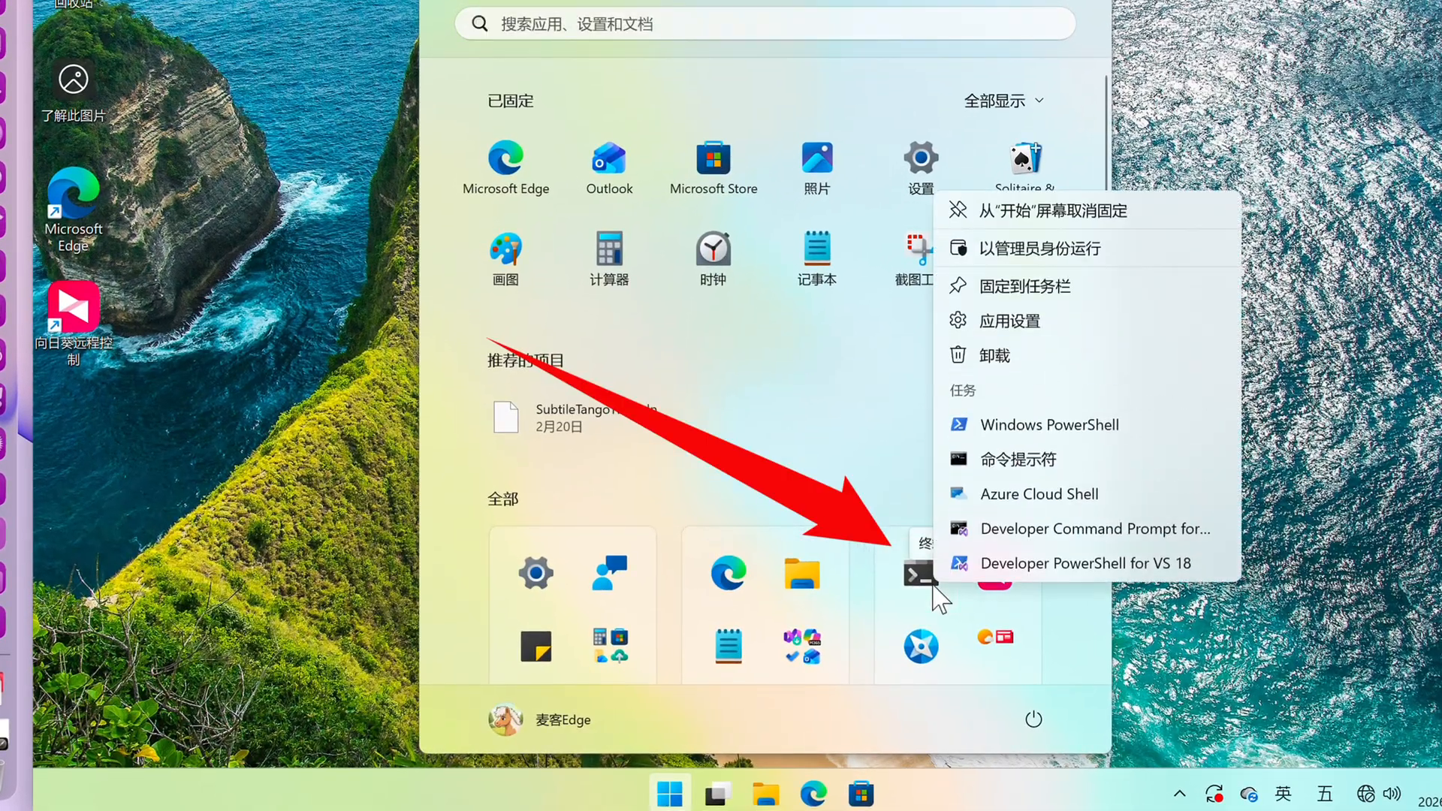
click(1059, 250)
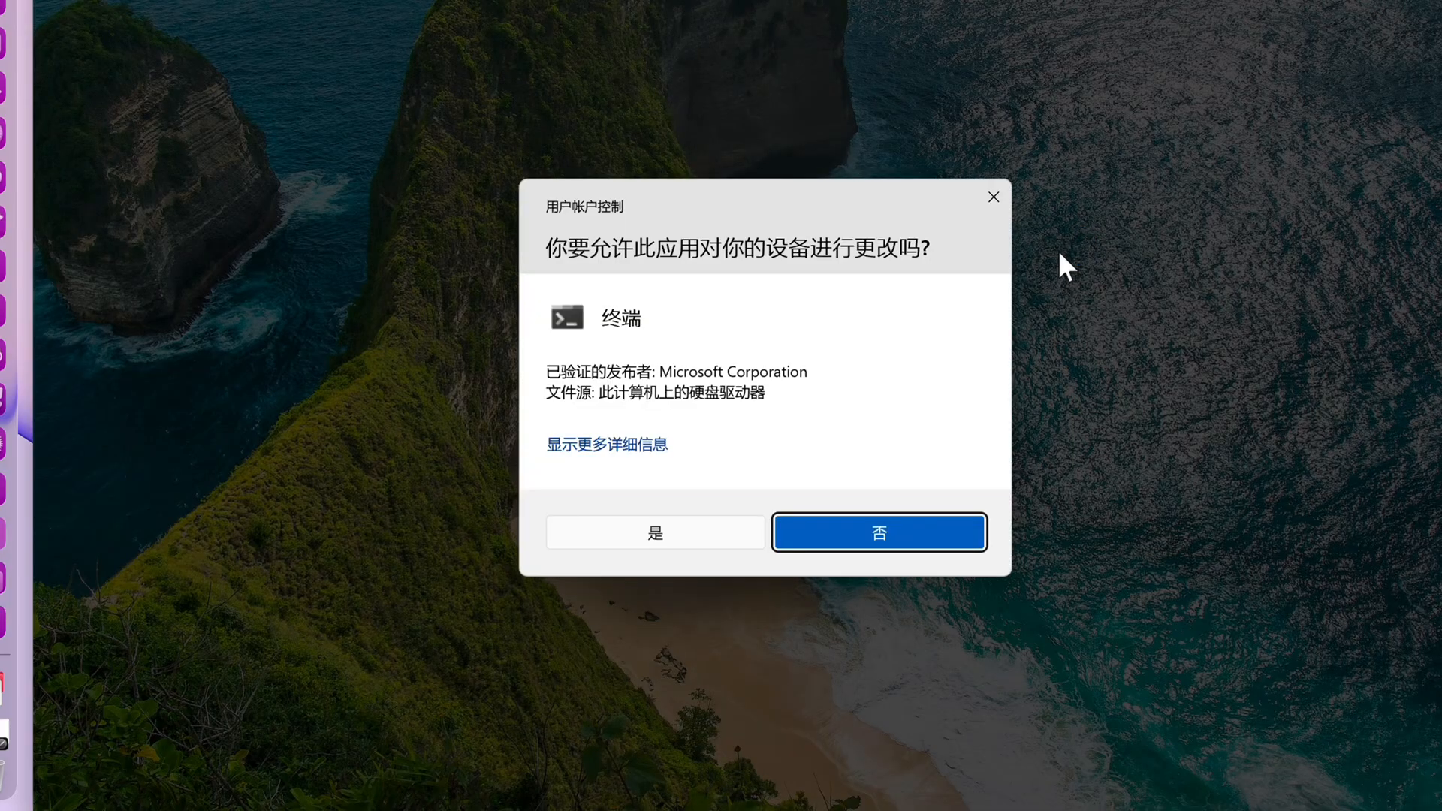
click(668, 535)
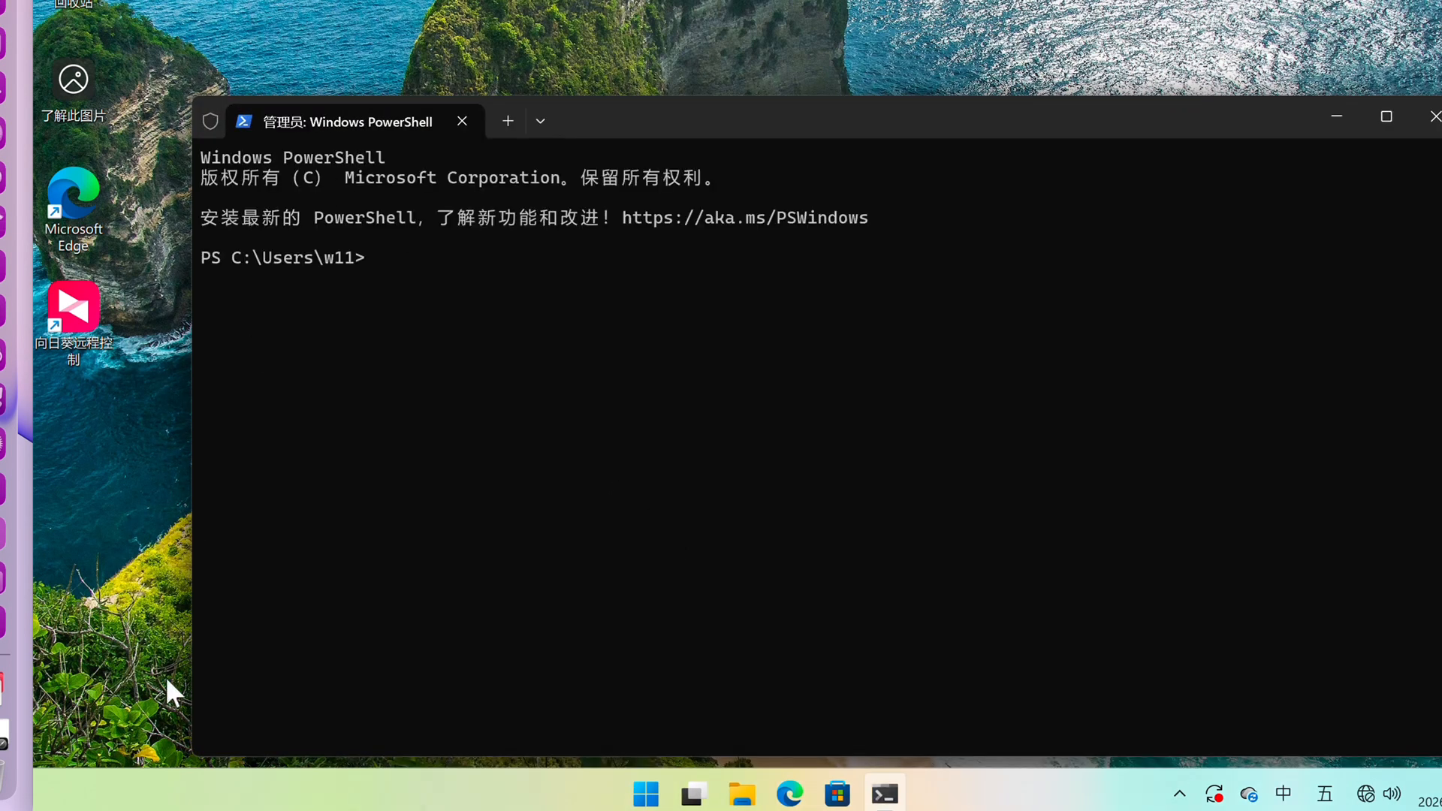
Create a new folder named Tools in the root of the C: drive.
click(742, 794)
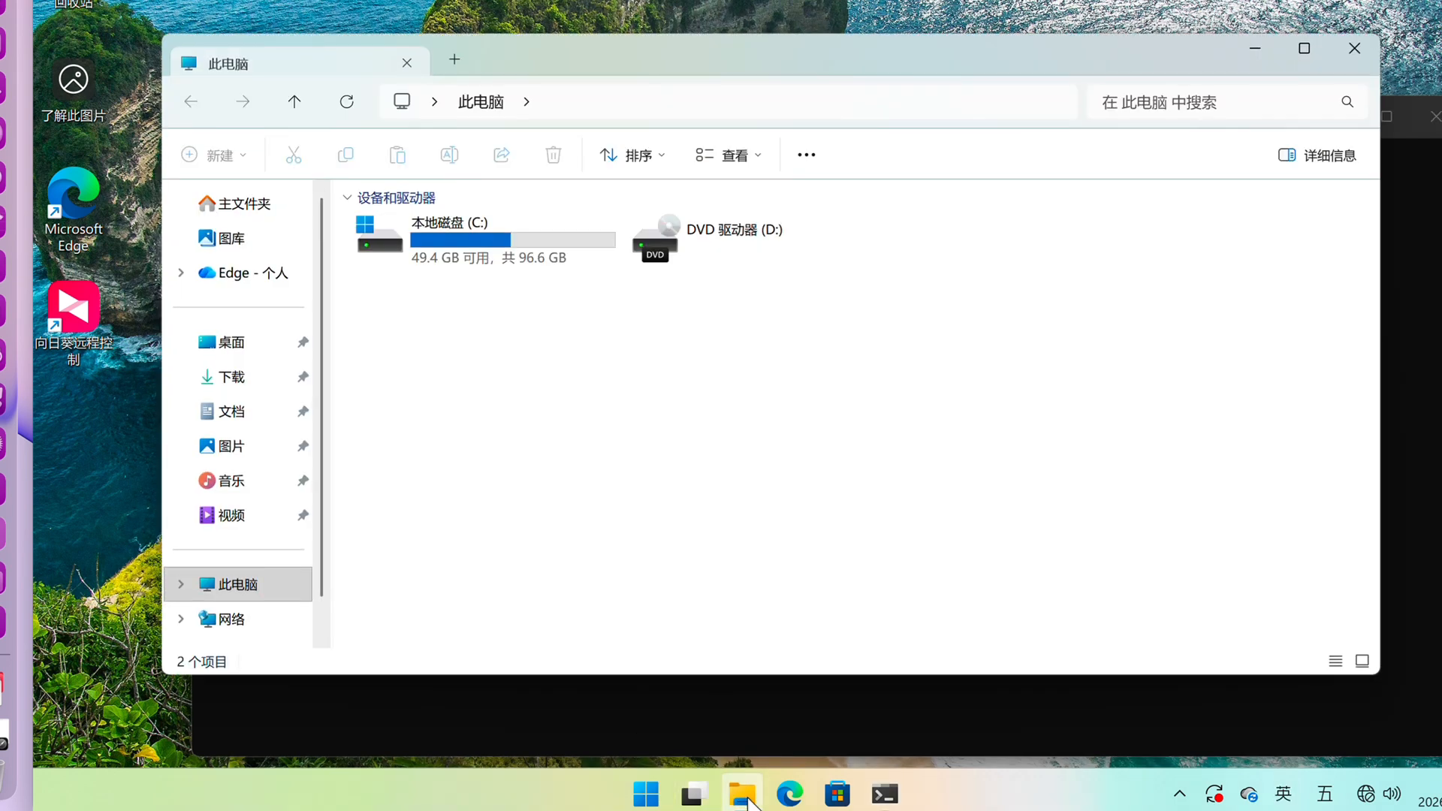
double_click(525, 242)
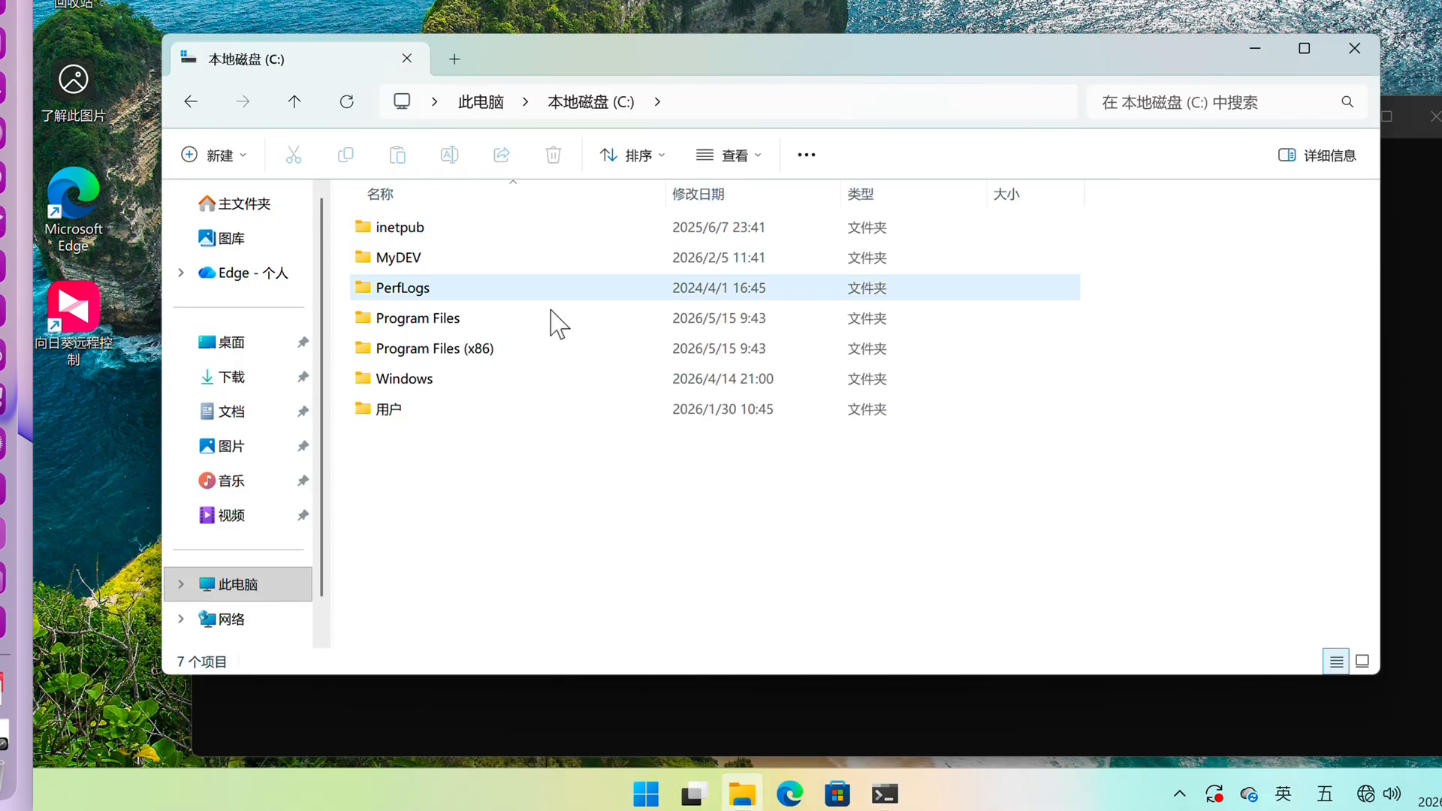
right_click(450, 473)
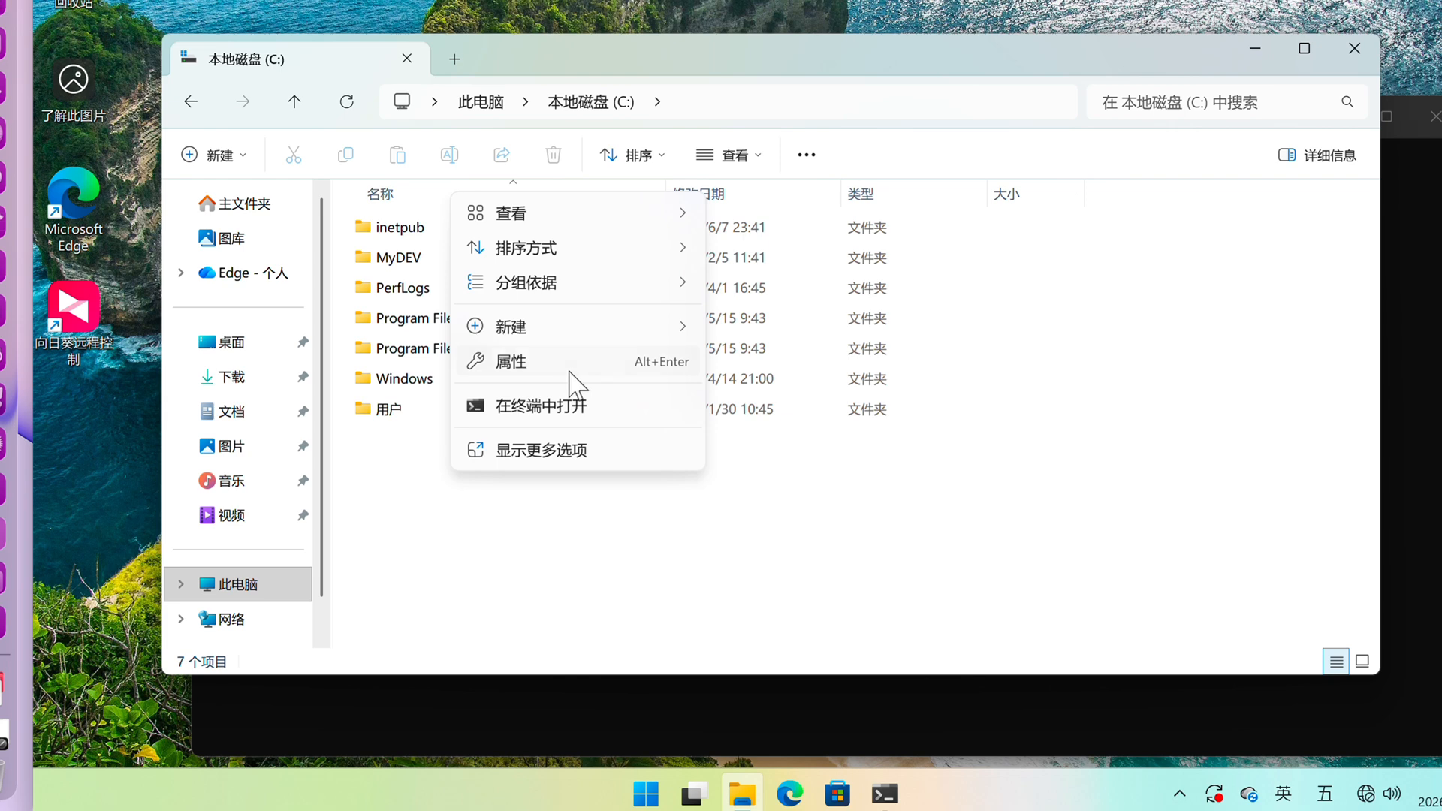
mouse_move(586, 328)
click(770, 324)
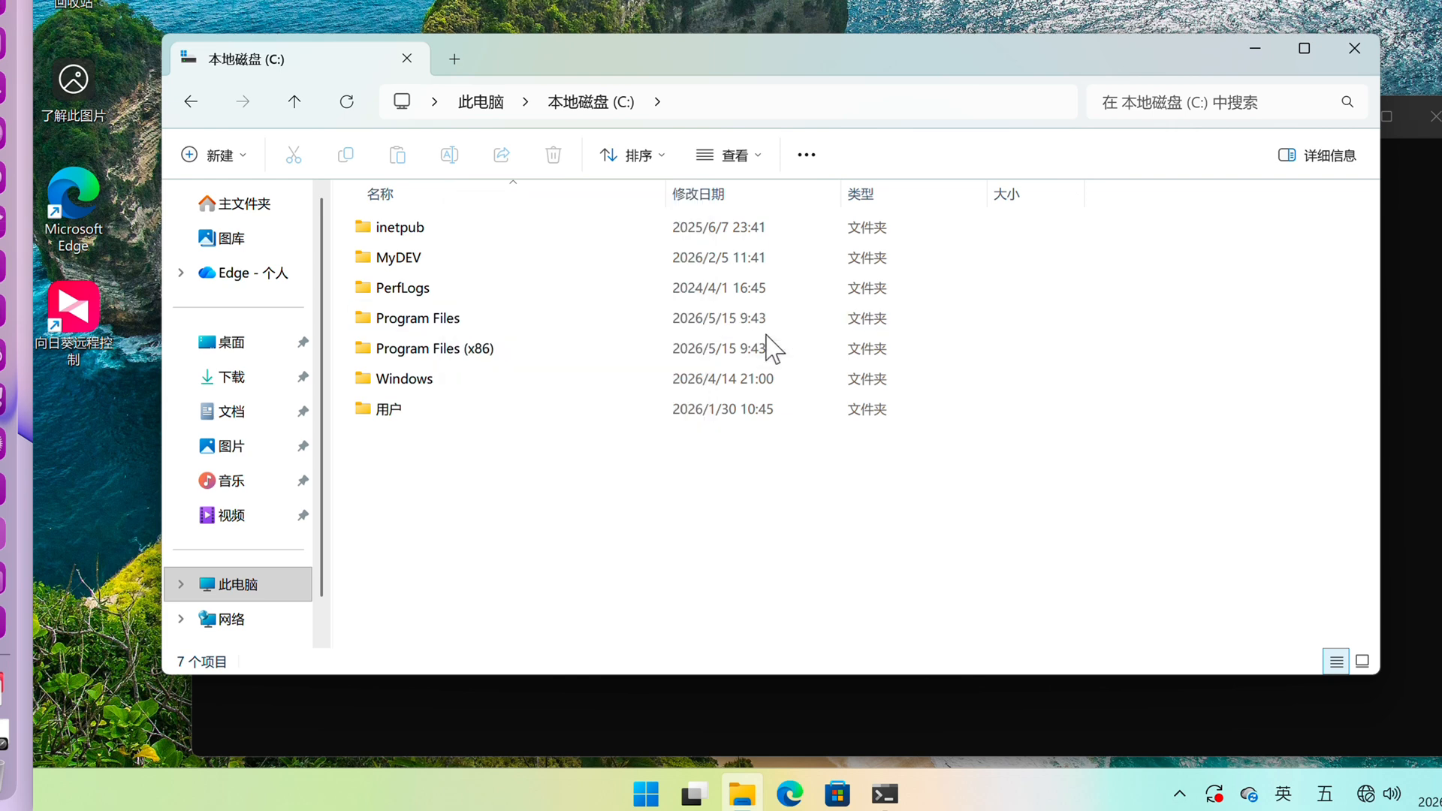
key(BackSpace)
text(Tools)
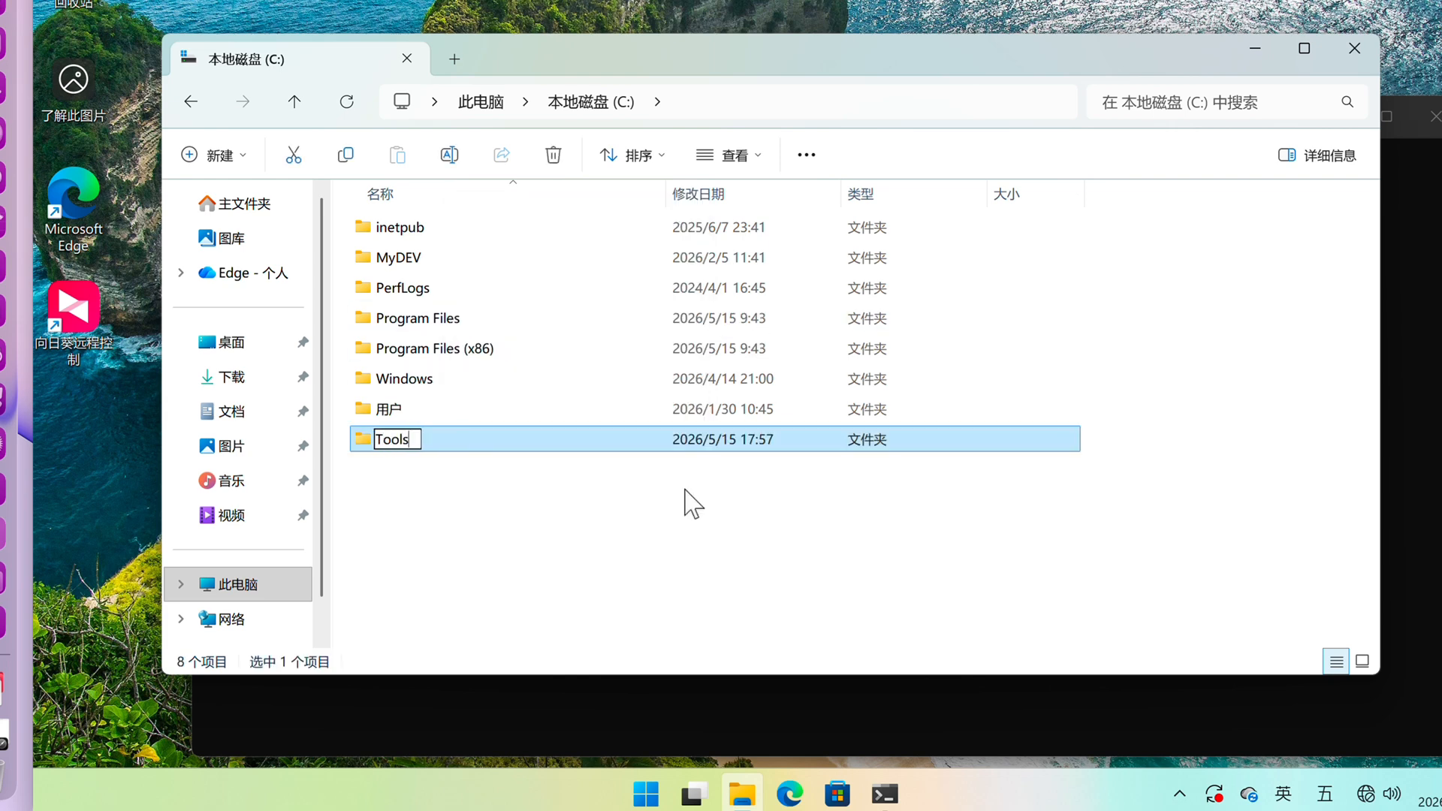
key(Return)
Copy sdelete64a.exe from the Mac's SDelete folder into the virtual machine's C:\Tools folder.
click(12, 88)
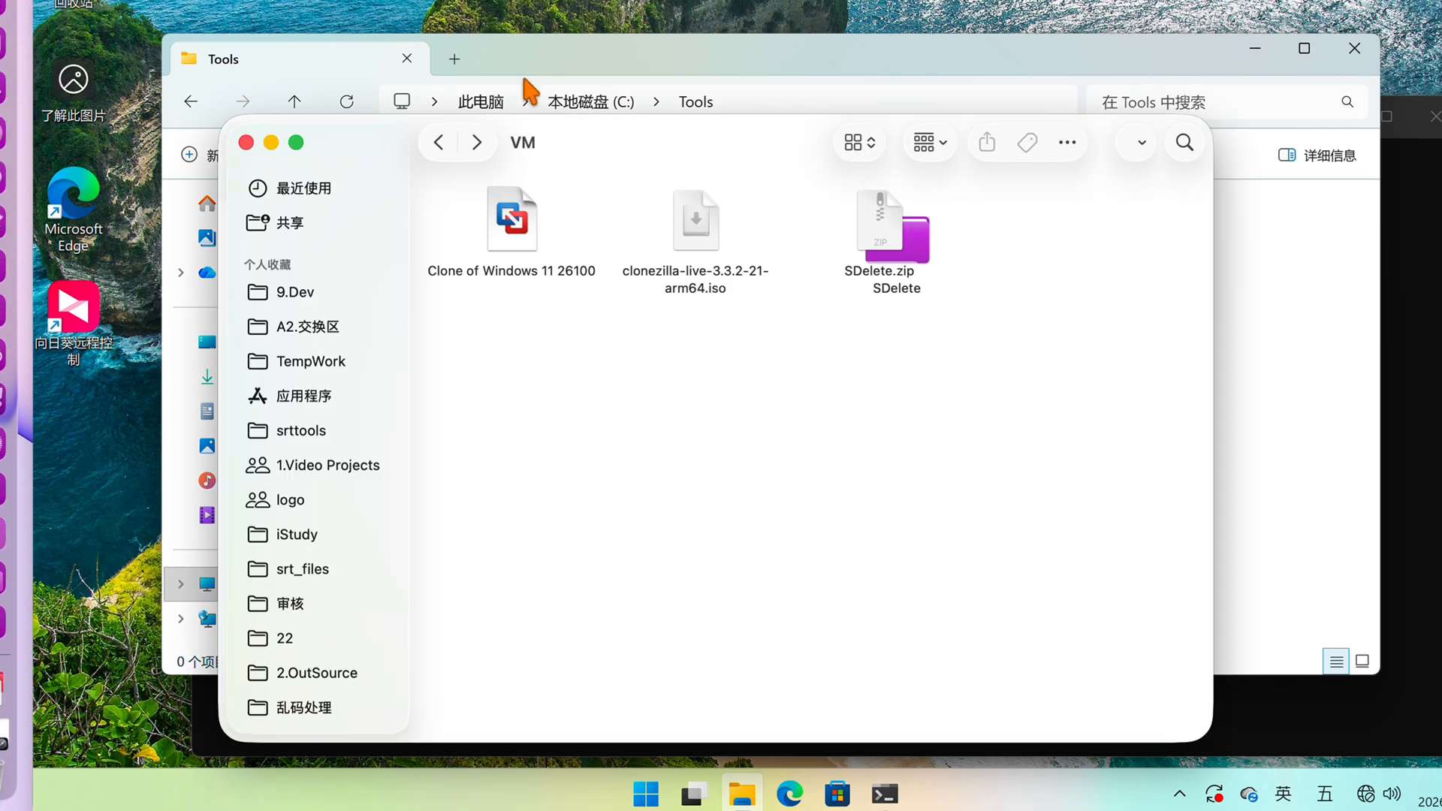
double_click(897, 229)
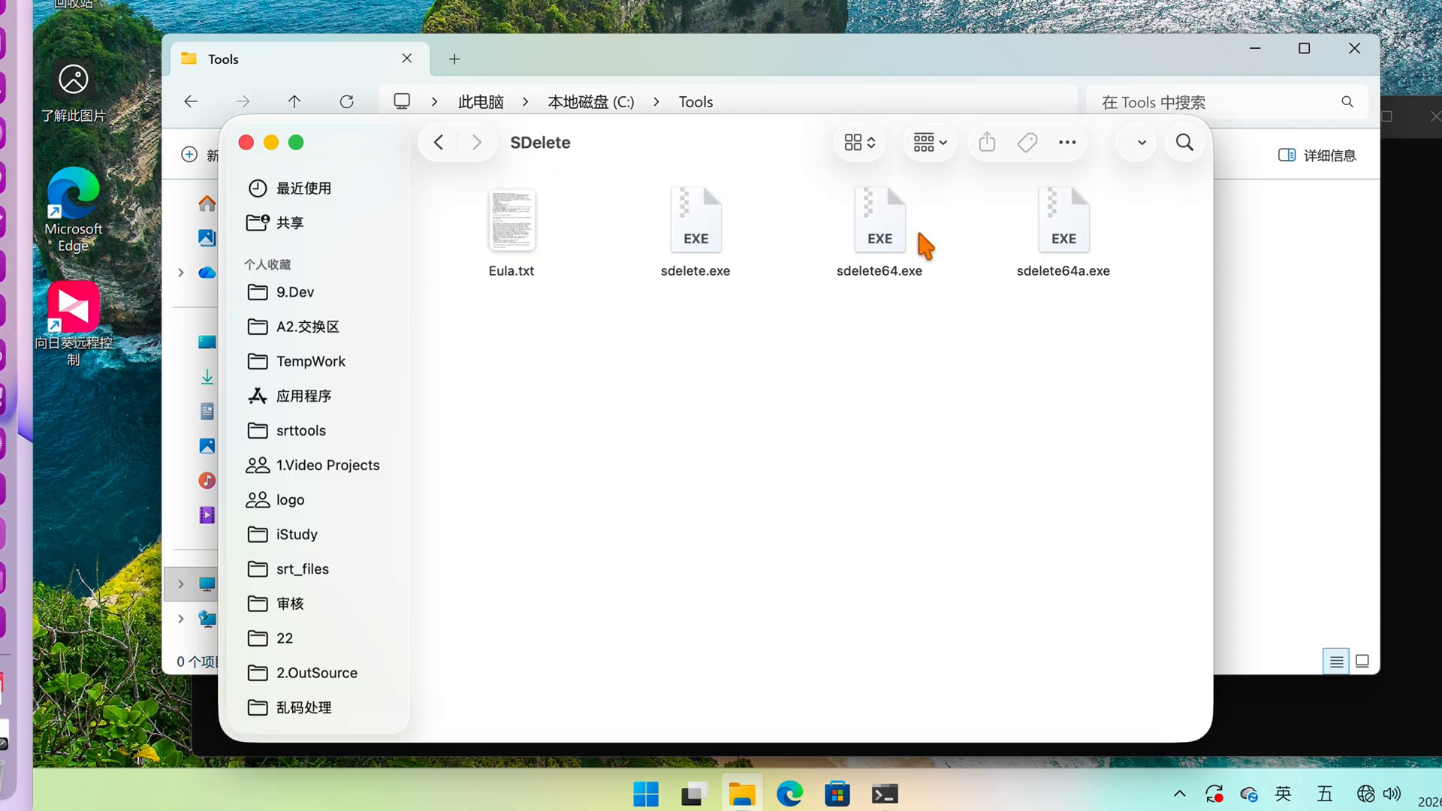
drag(685, 159, 546, 418)
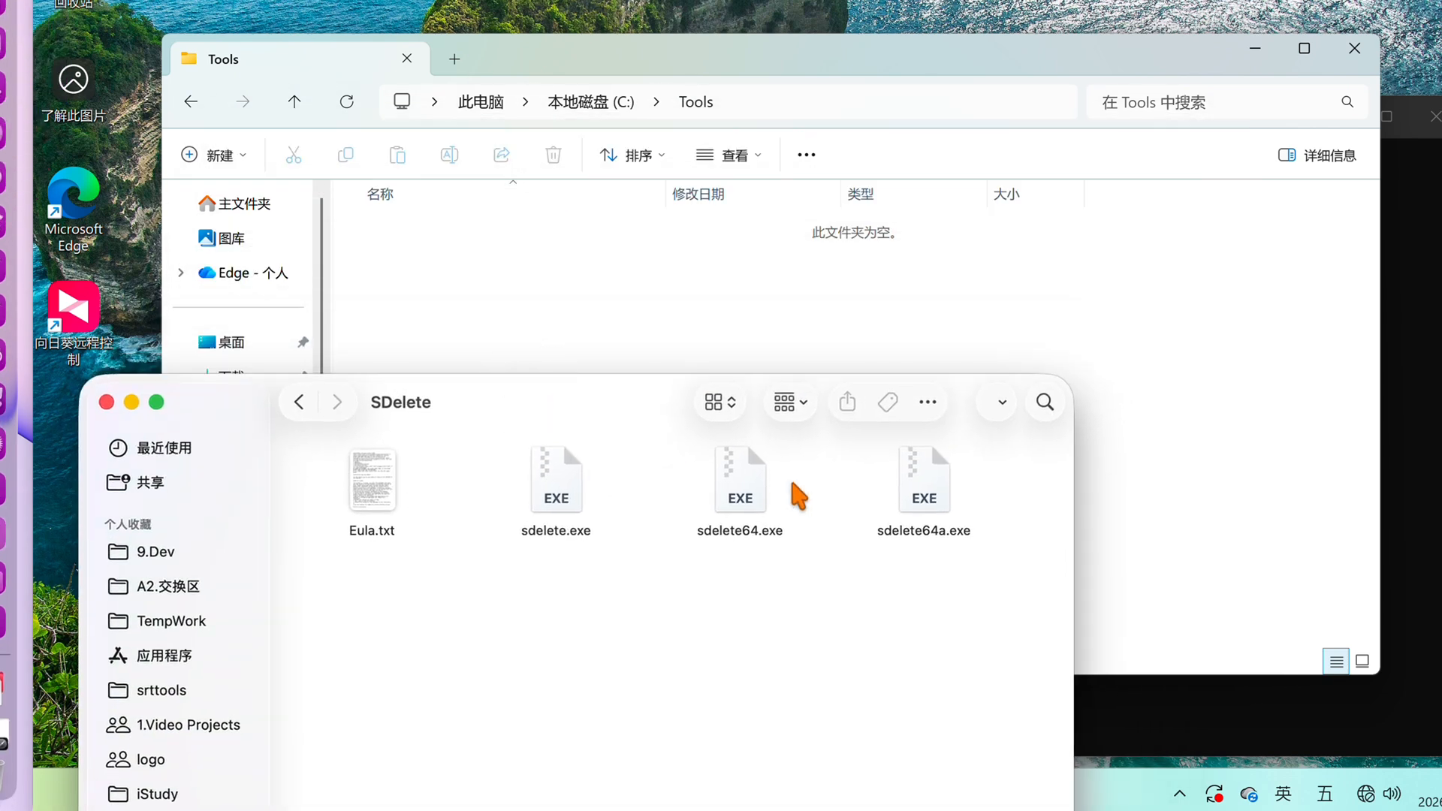
drag(898, 485, 470, 278)
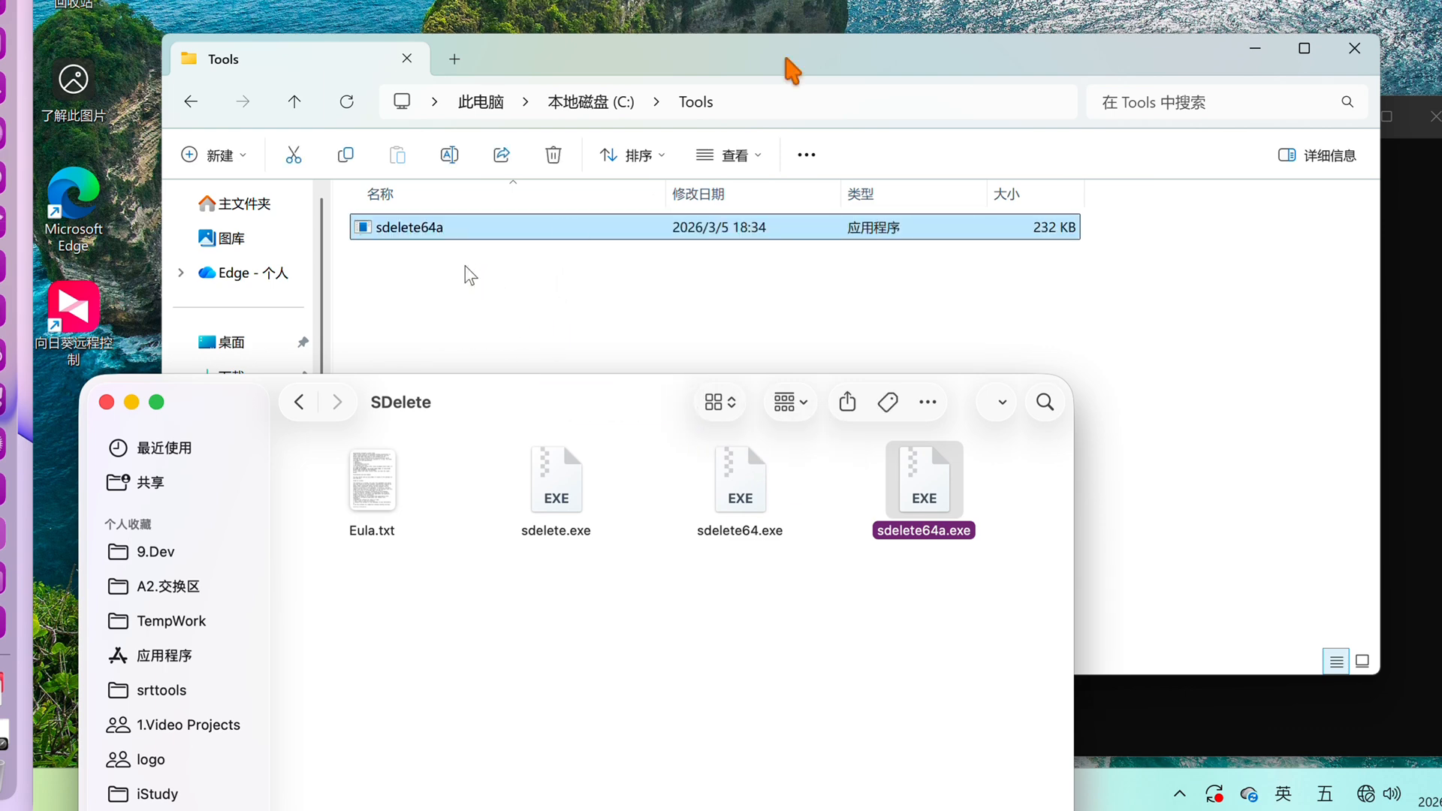
Switch to the administrator PowerShell window and change the working directory to C:\Tools\.
click(1427, 221)
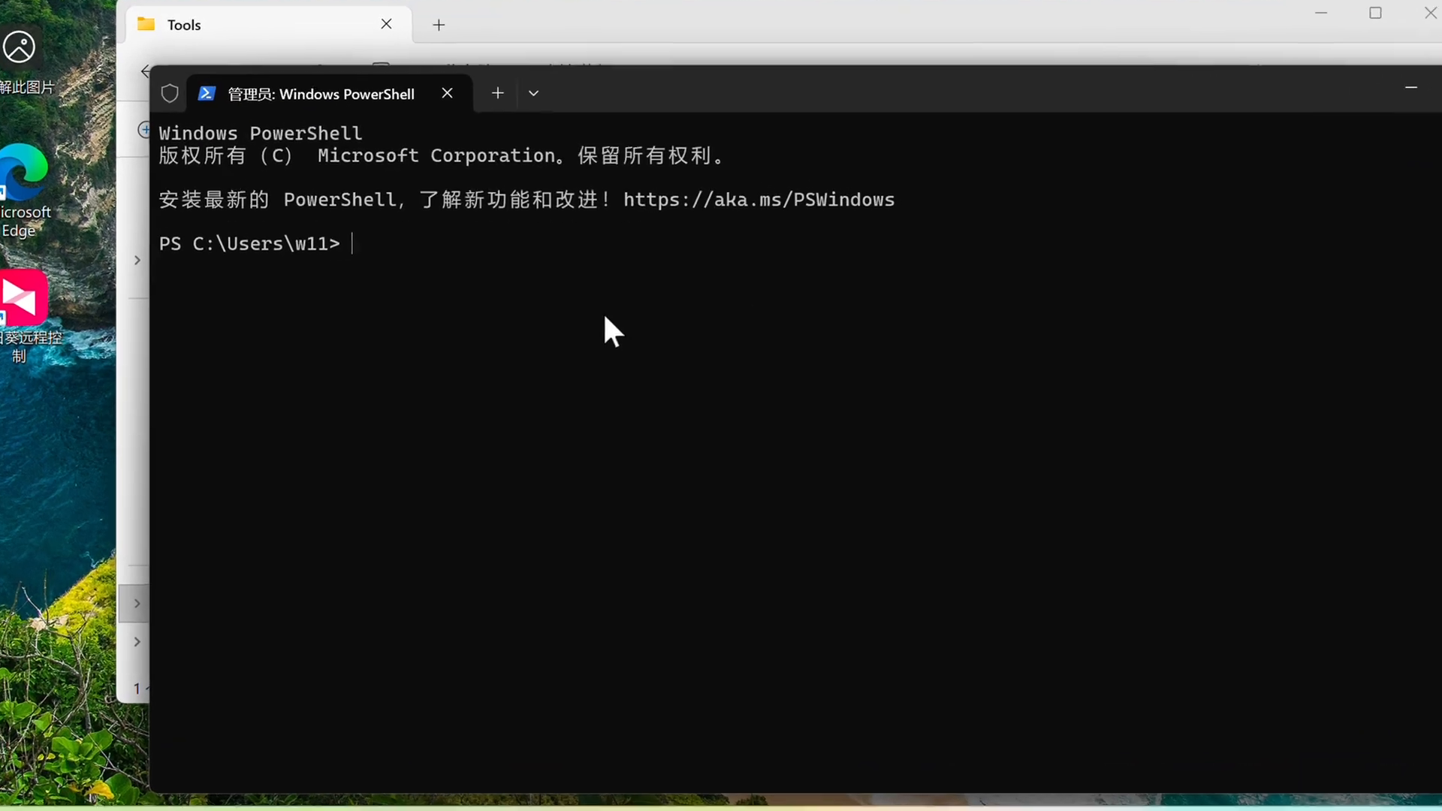
text(cd)
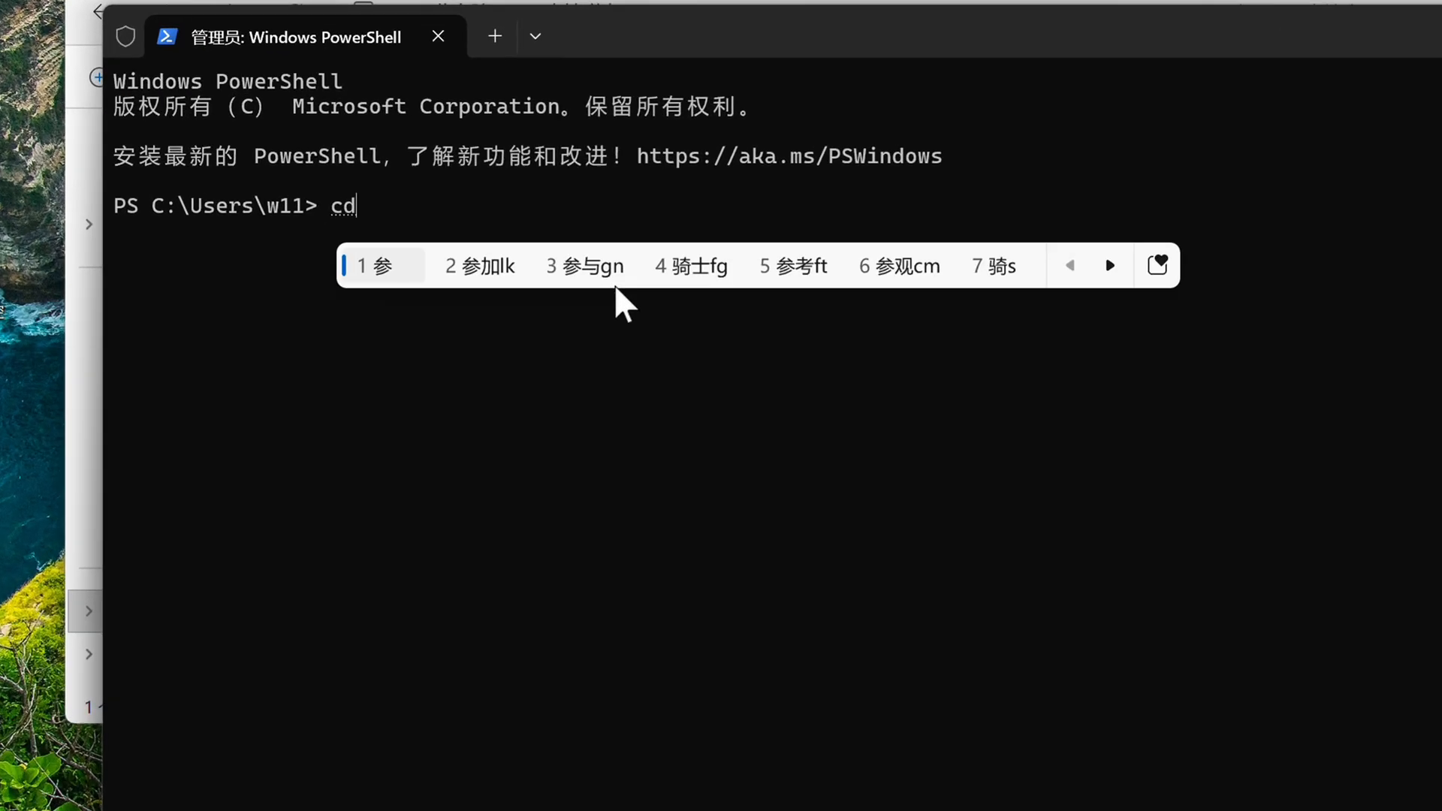
key(shift)
text(C)
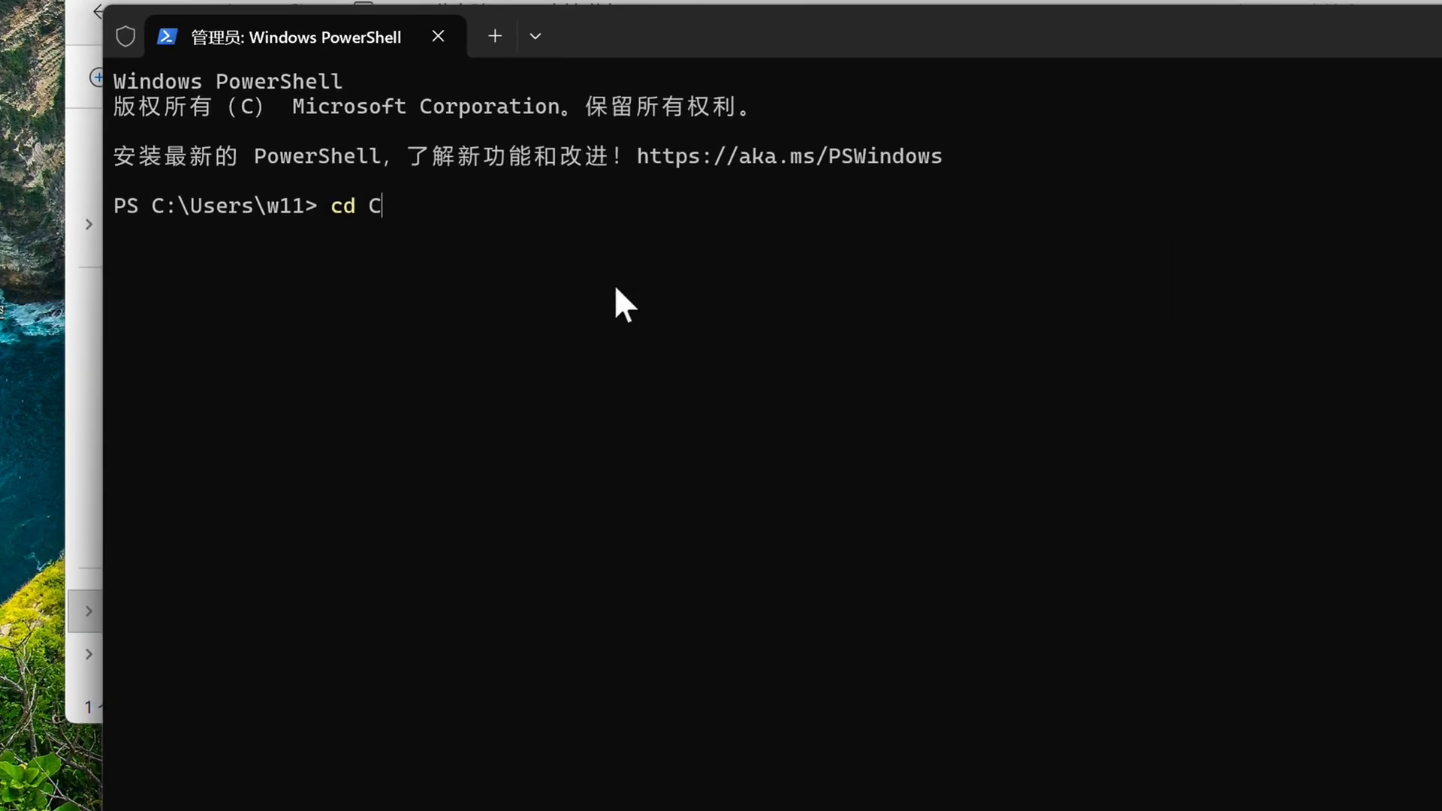
text(:\To)
key(Tab)
key(Return)
Run .\sdelete64a.exe -z C: to zero the free space on the C: drive.
text(.\sdelete64a.exe -z C:)
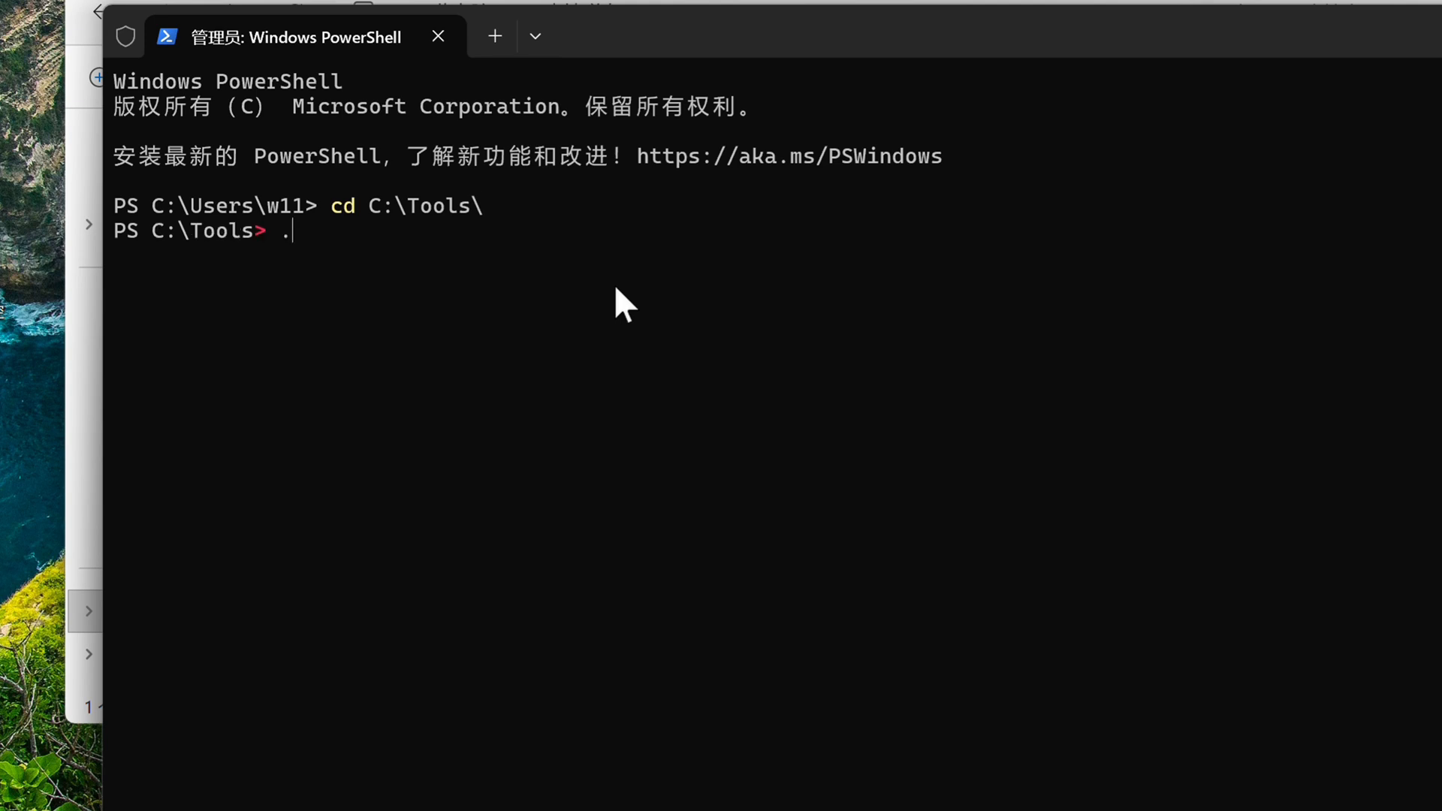
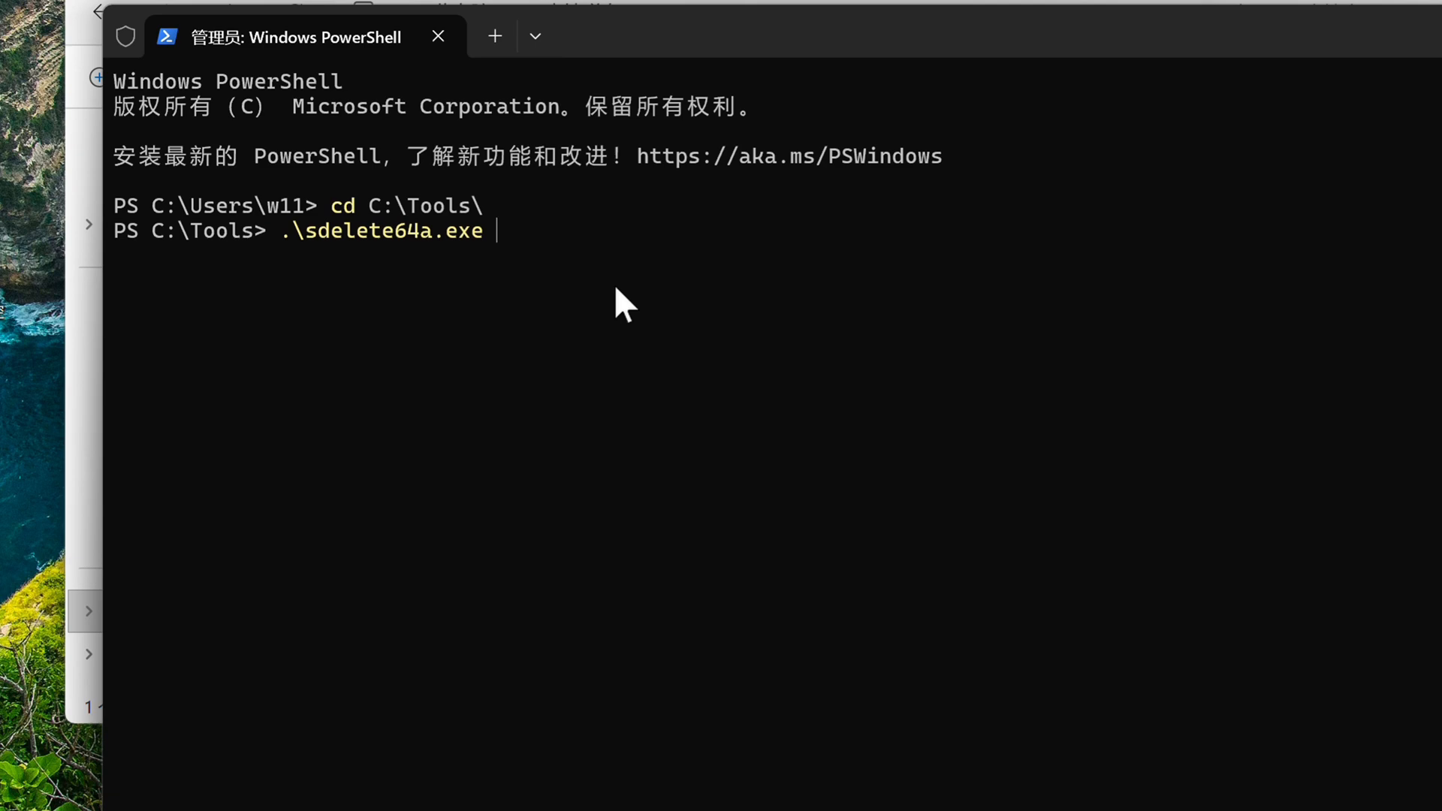
text( C:)
key(Return)
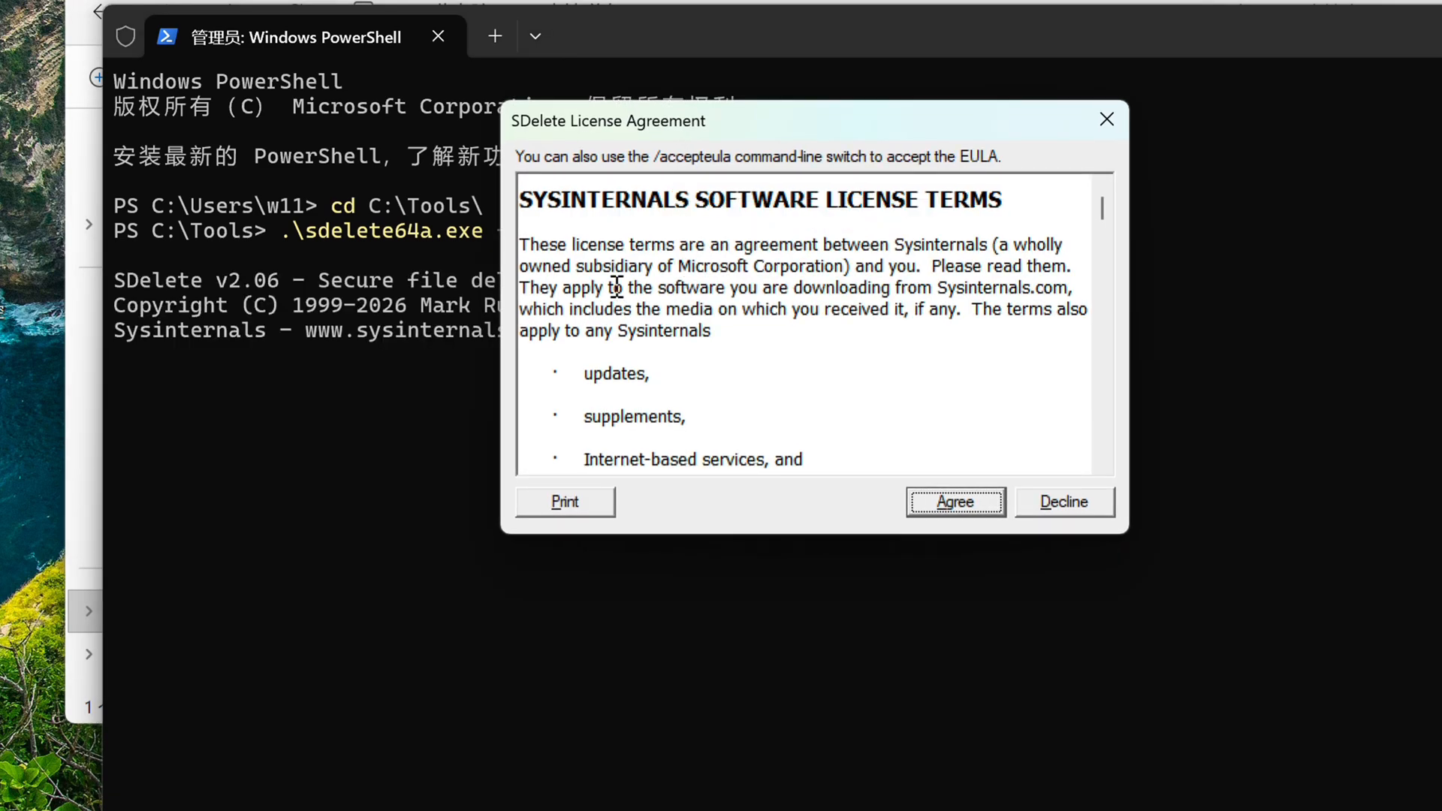
Accept the SDelete license agreement so that the free-space cleaning runs.
click(945, 504)
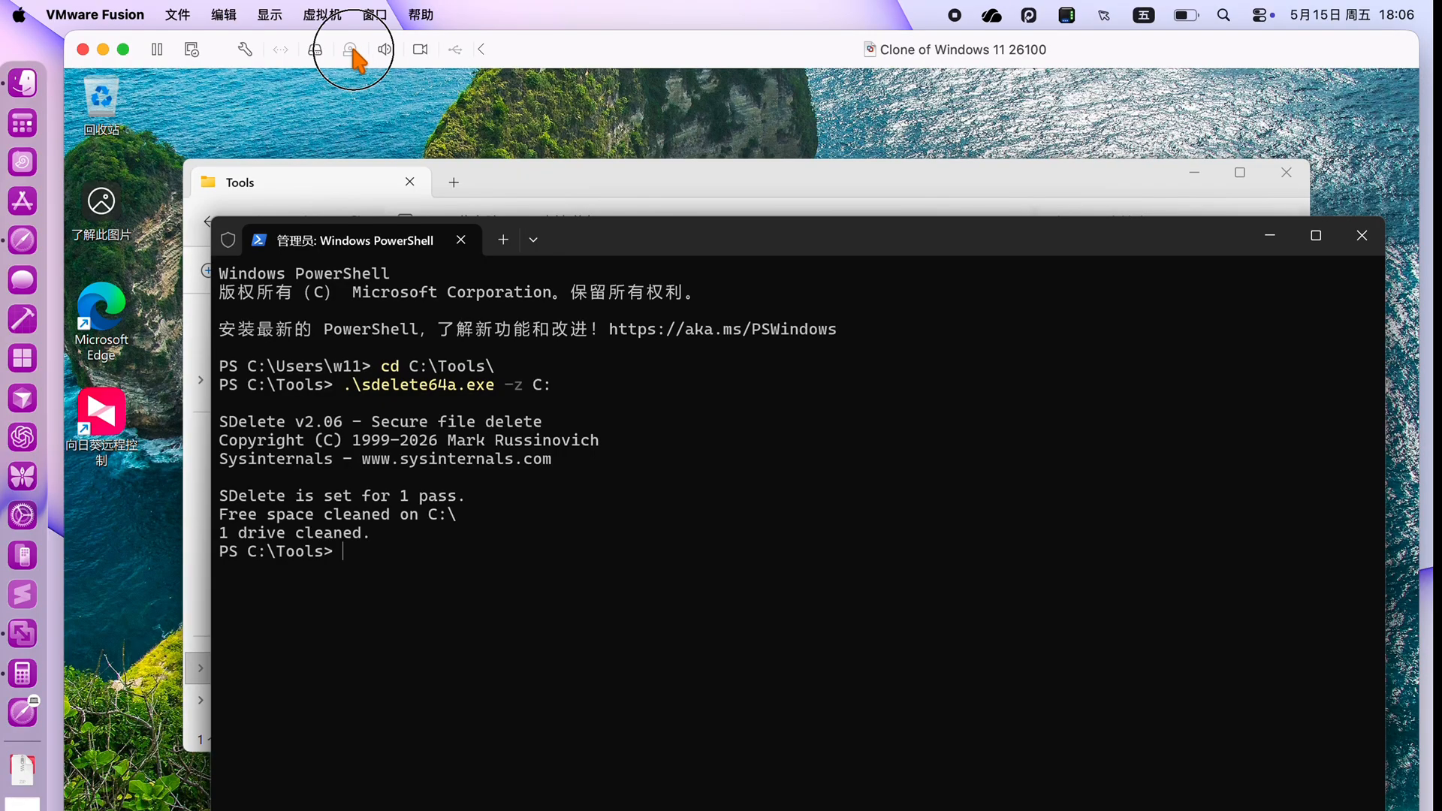
Choose clonezilla-live-3.3.2-21-arm64.iso from the VM folder as the virtual machine's CD/DVD disc image.
click(348, 49)
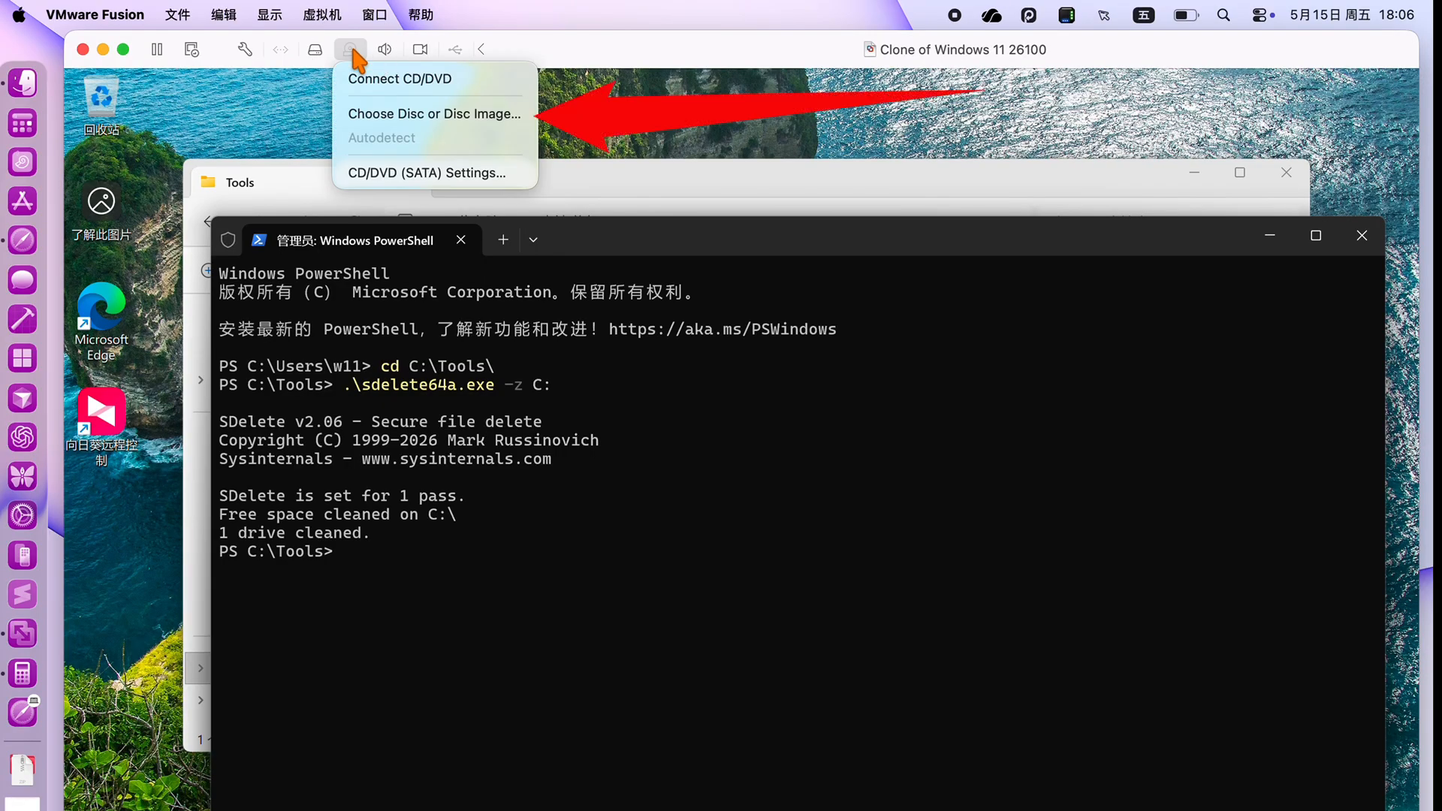
click(411, 126)
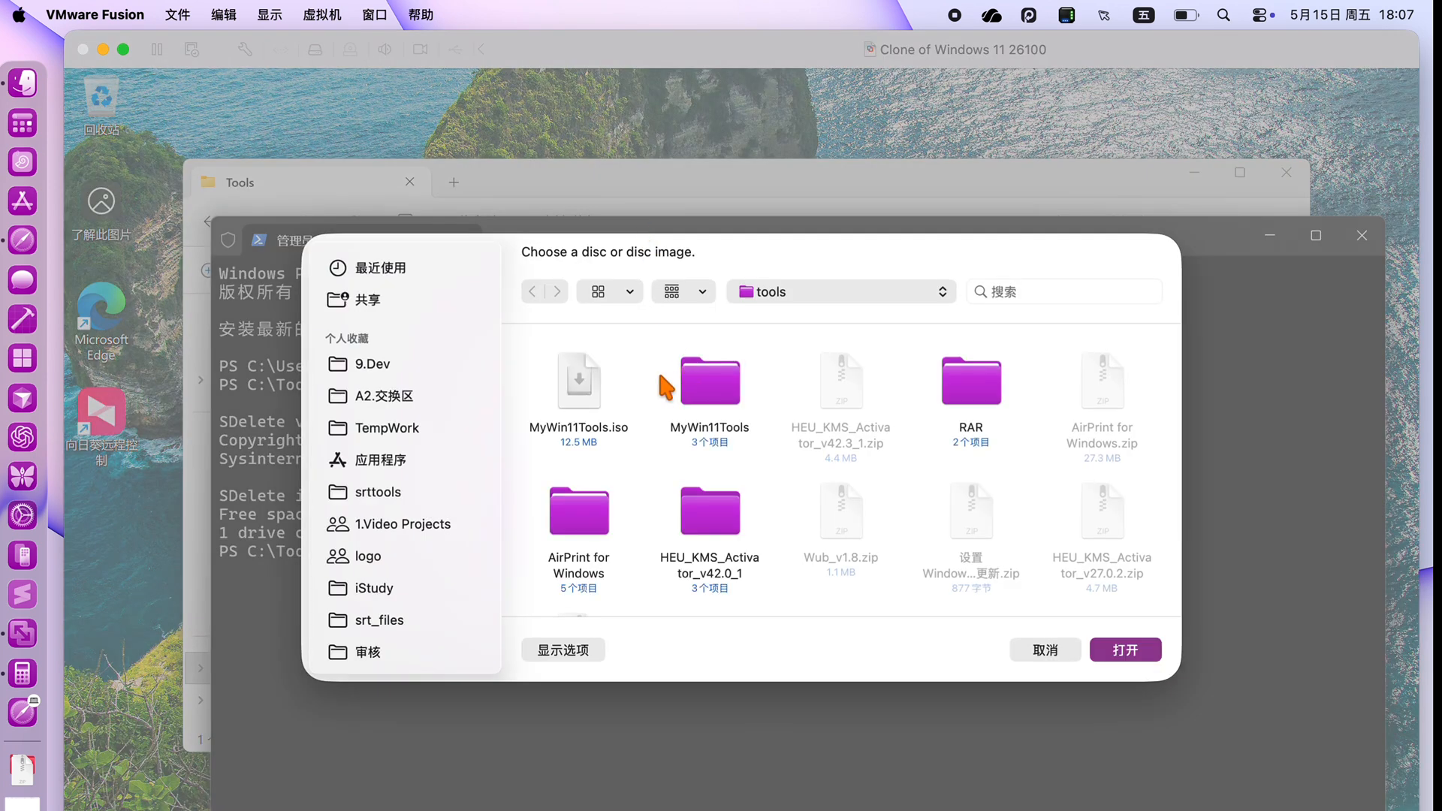
key(alt+super+l)
double_click(579, 369)
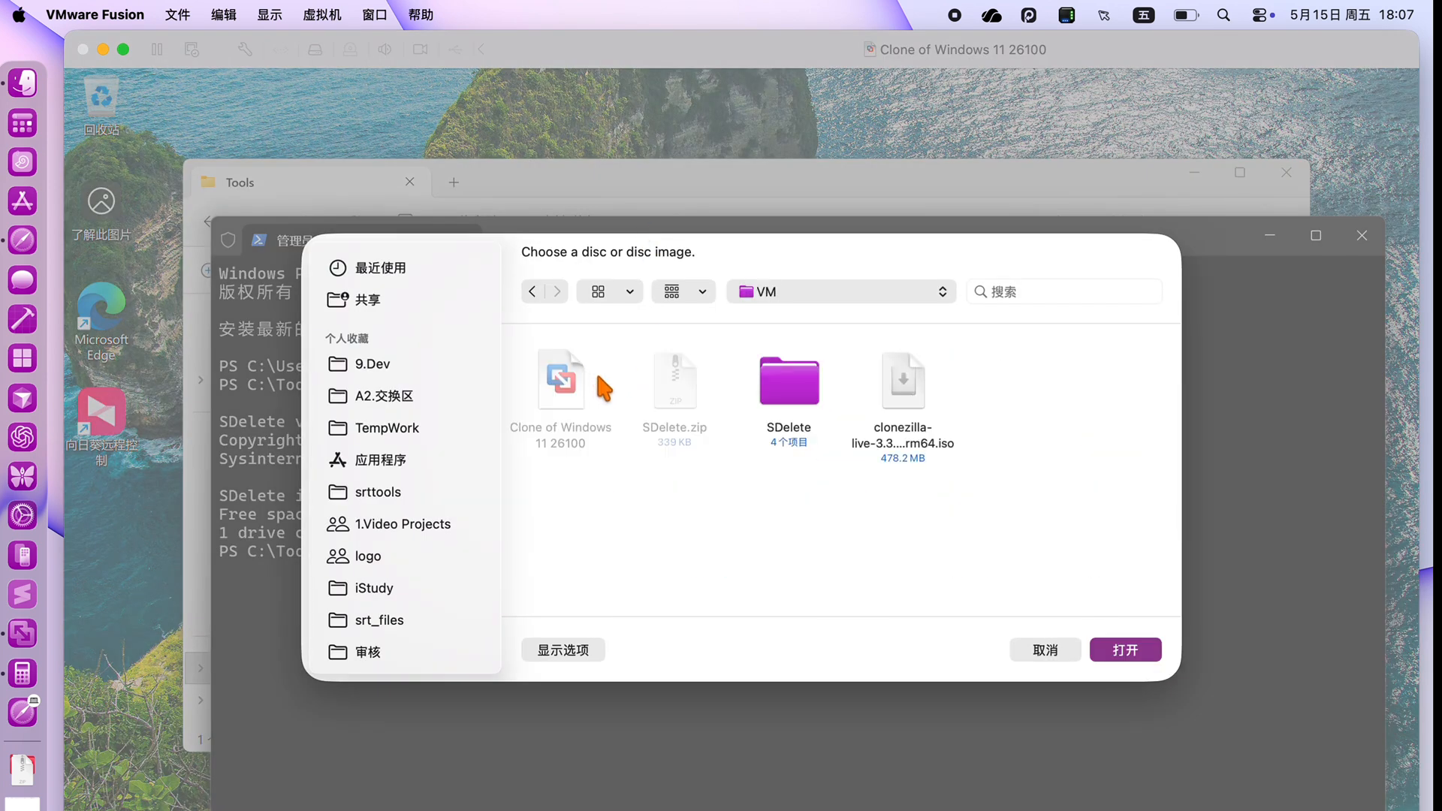
click(909, 394)
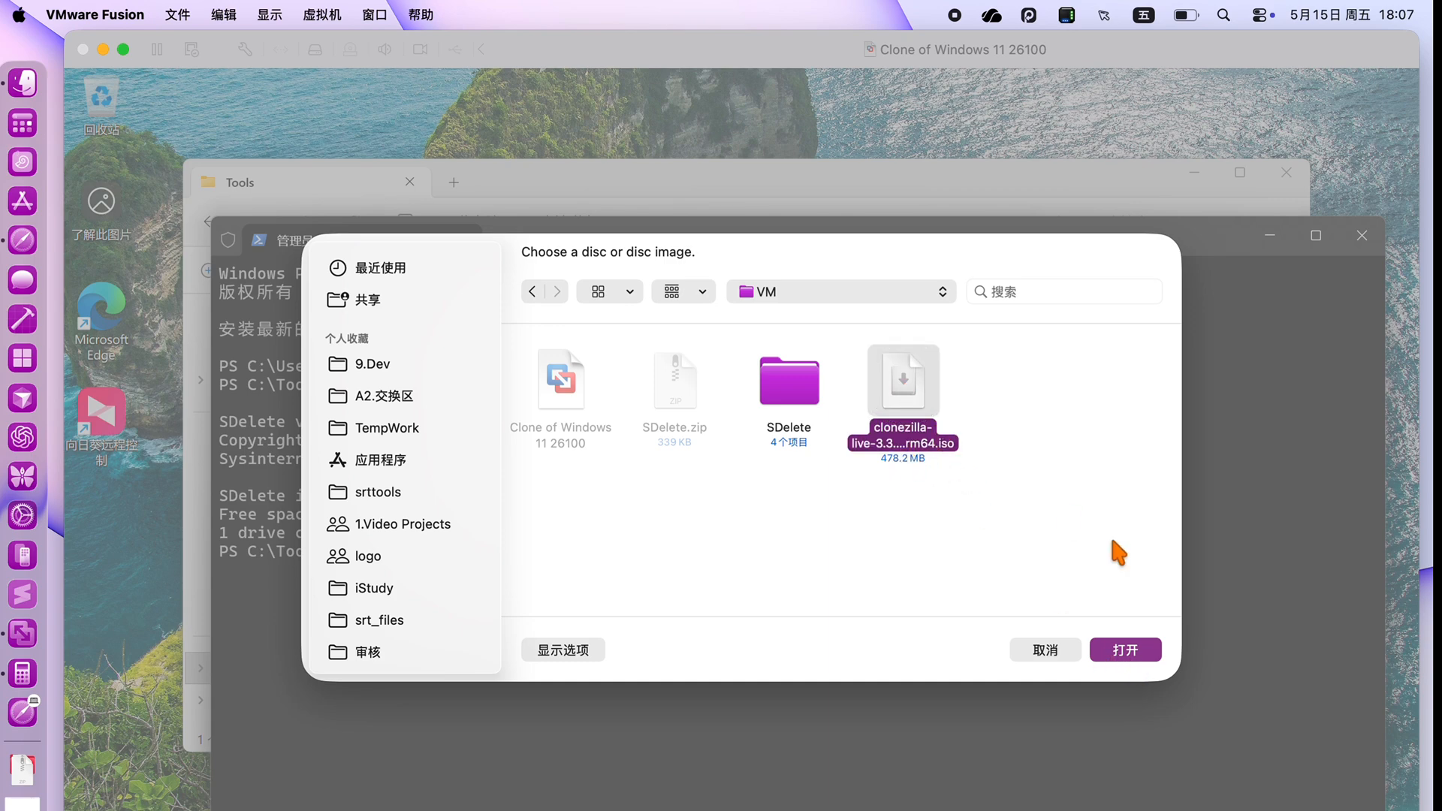
click(1130, 652)
click(350, 48)
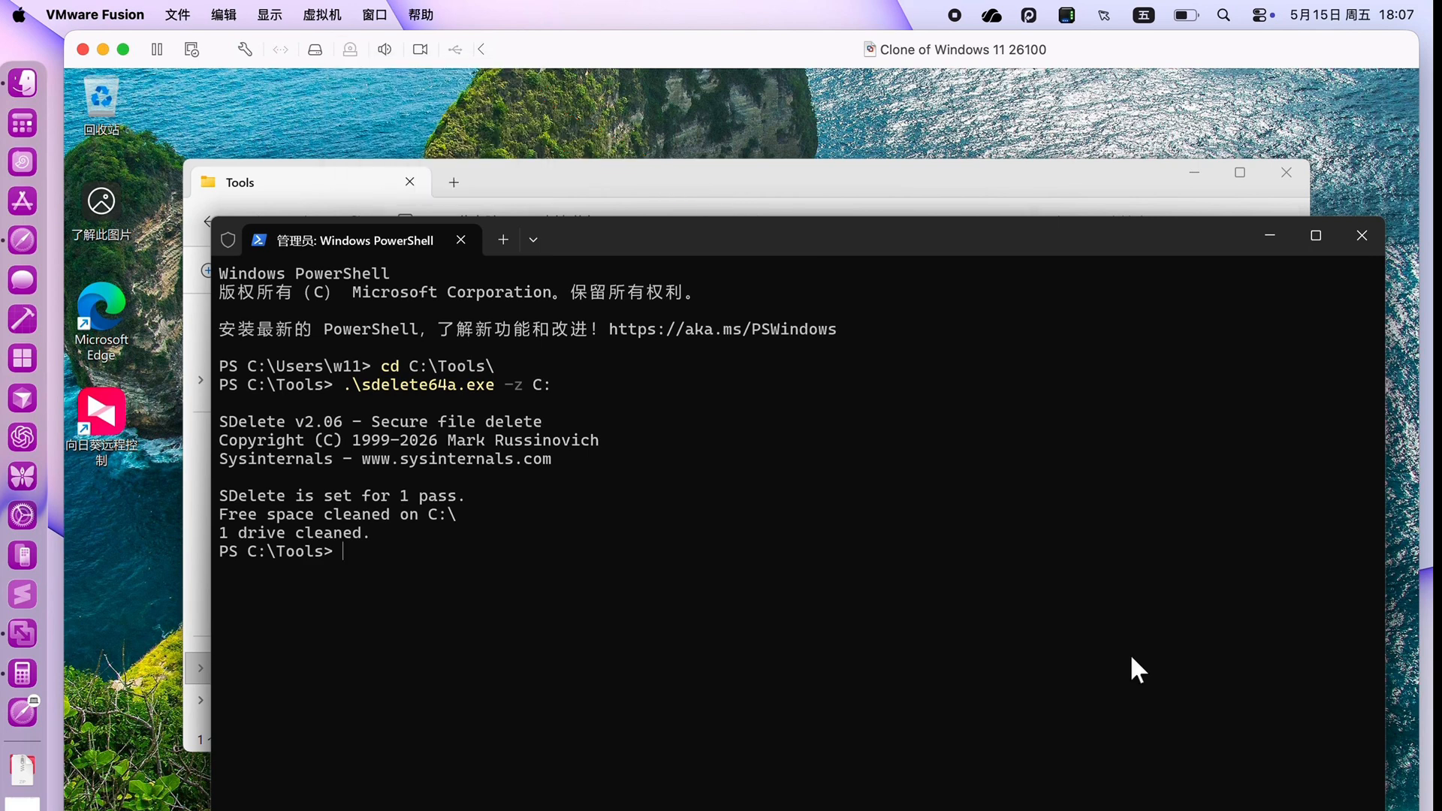
Close the PowerShell and Tools folder windows and shut down Windows in the virtual machine.
click(1359, 228)
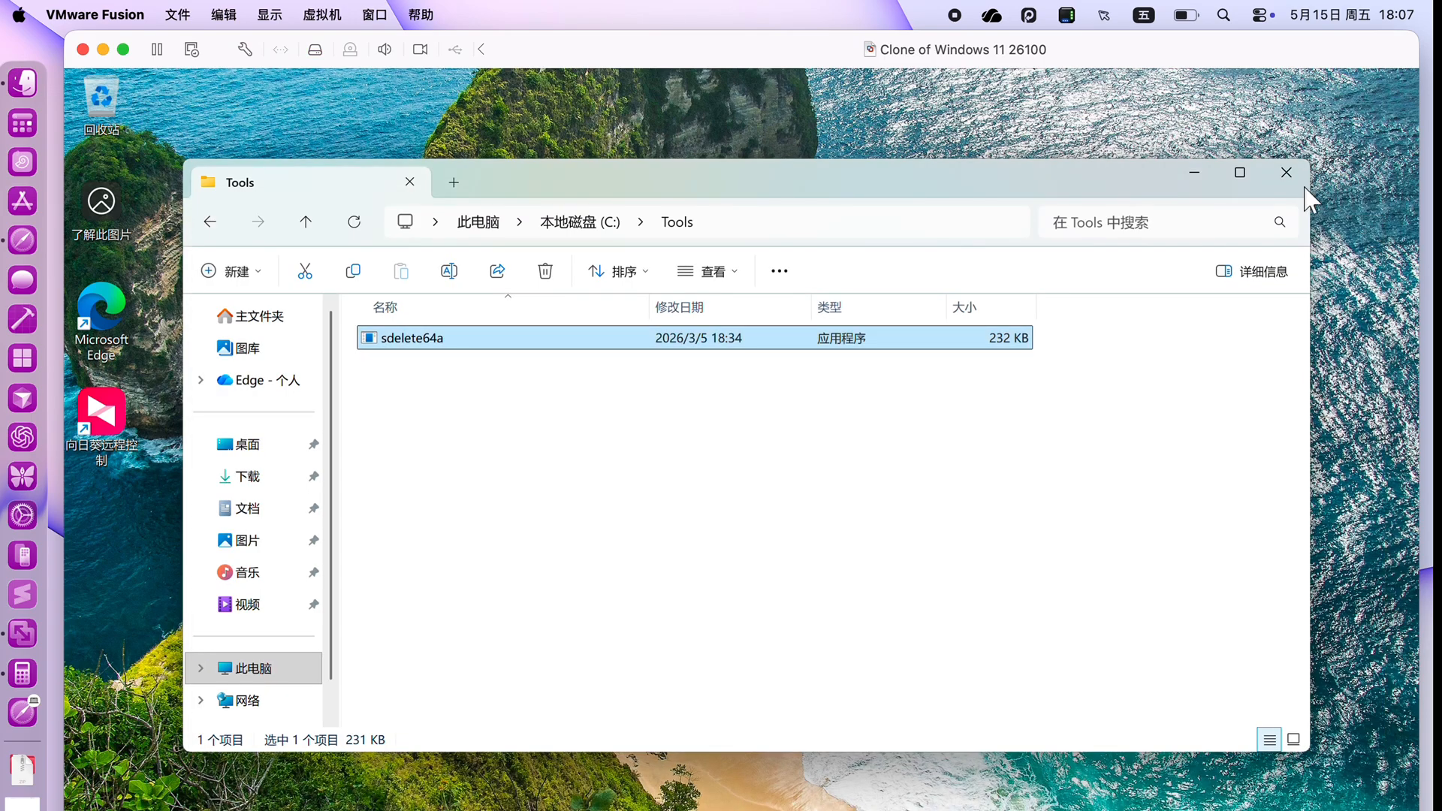
click(1286, 172)
click(631, 810)
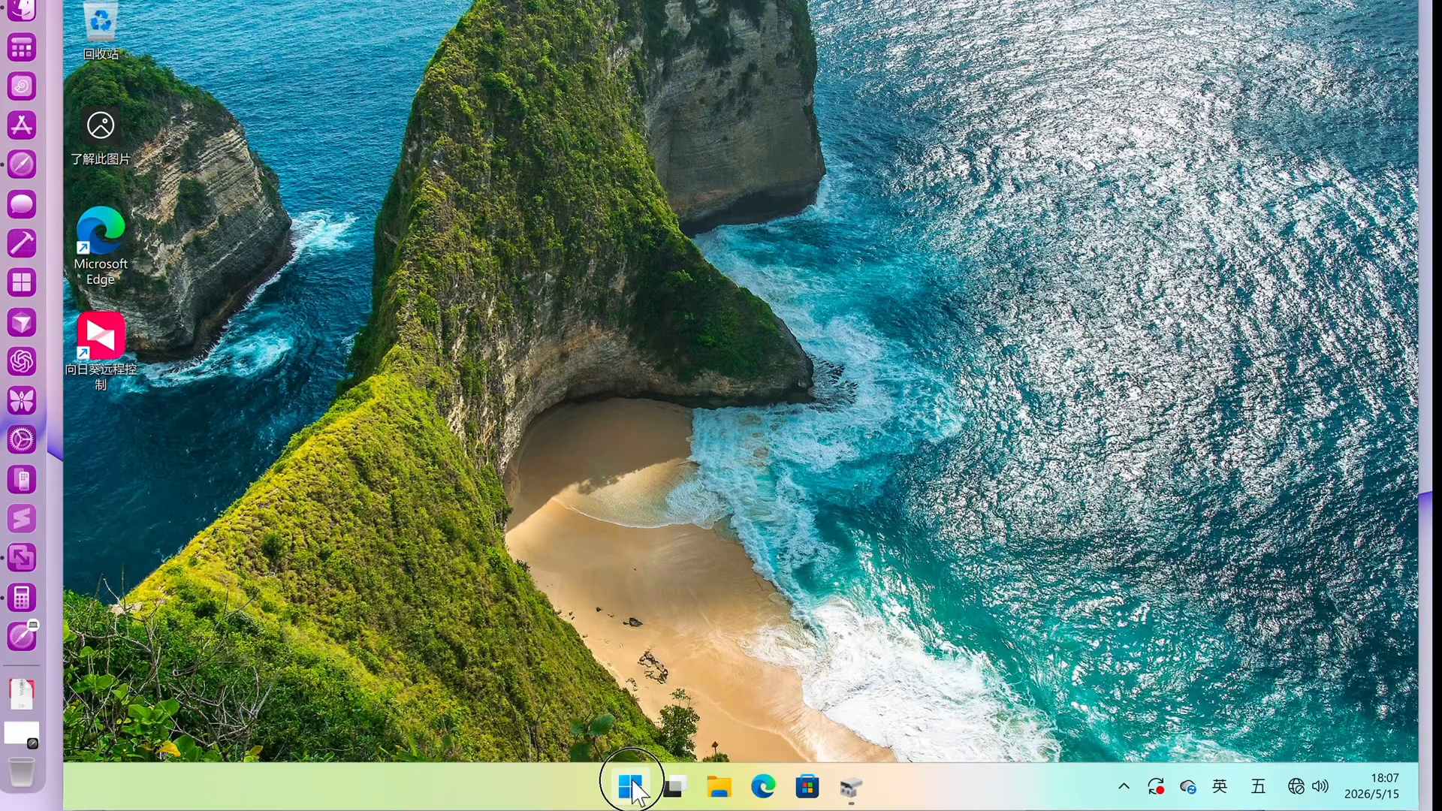
click(981, 717)
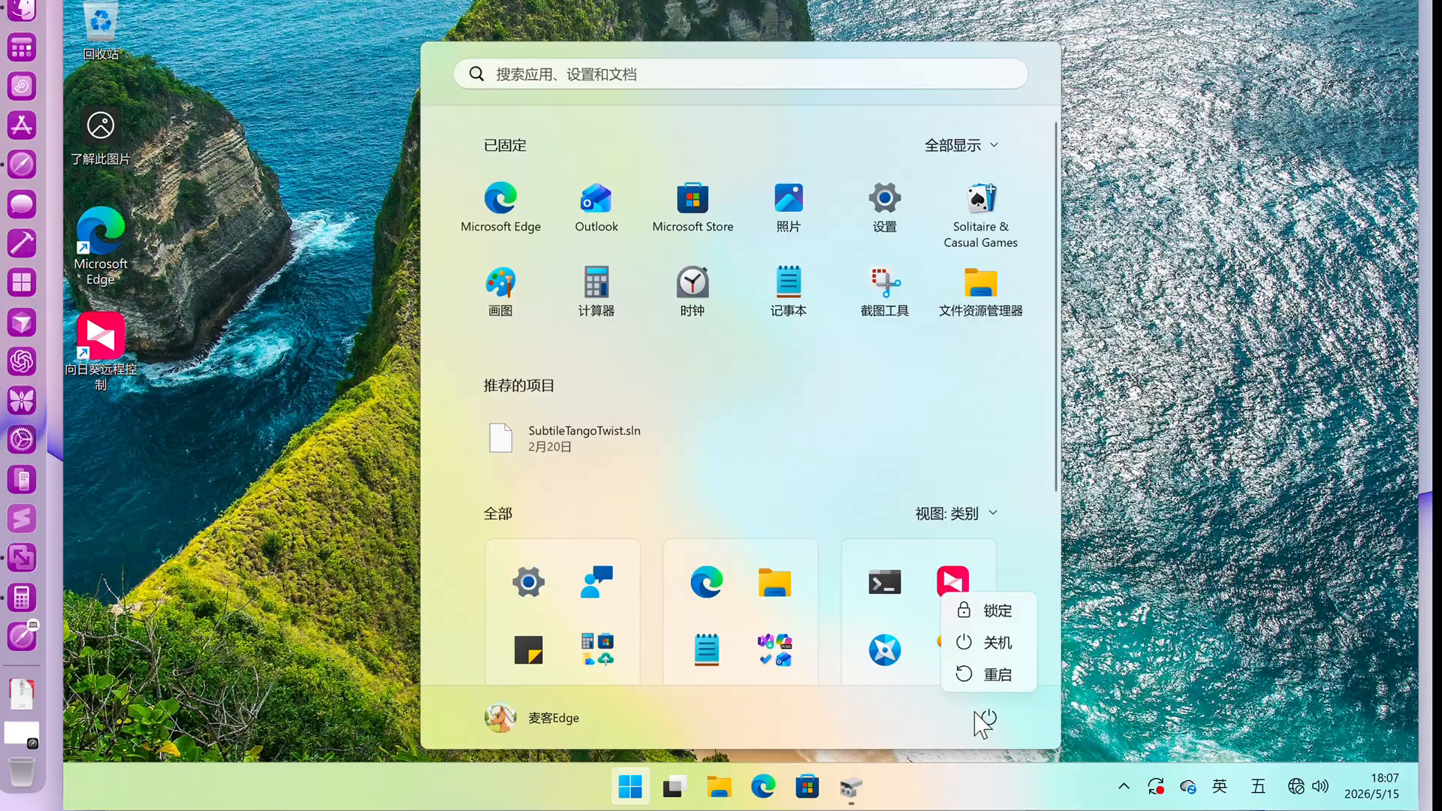
click(980, 643)
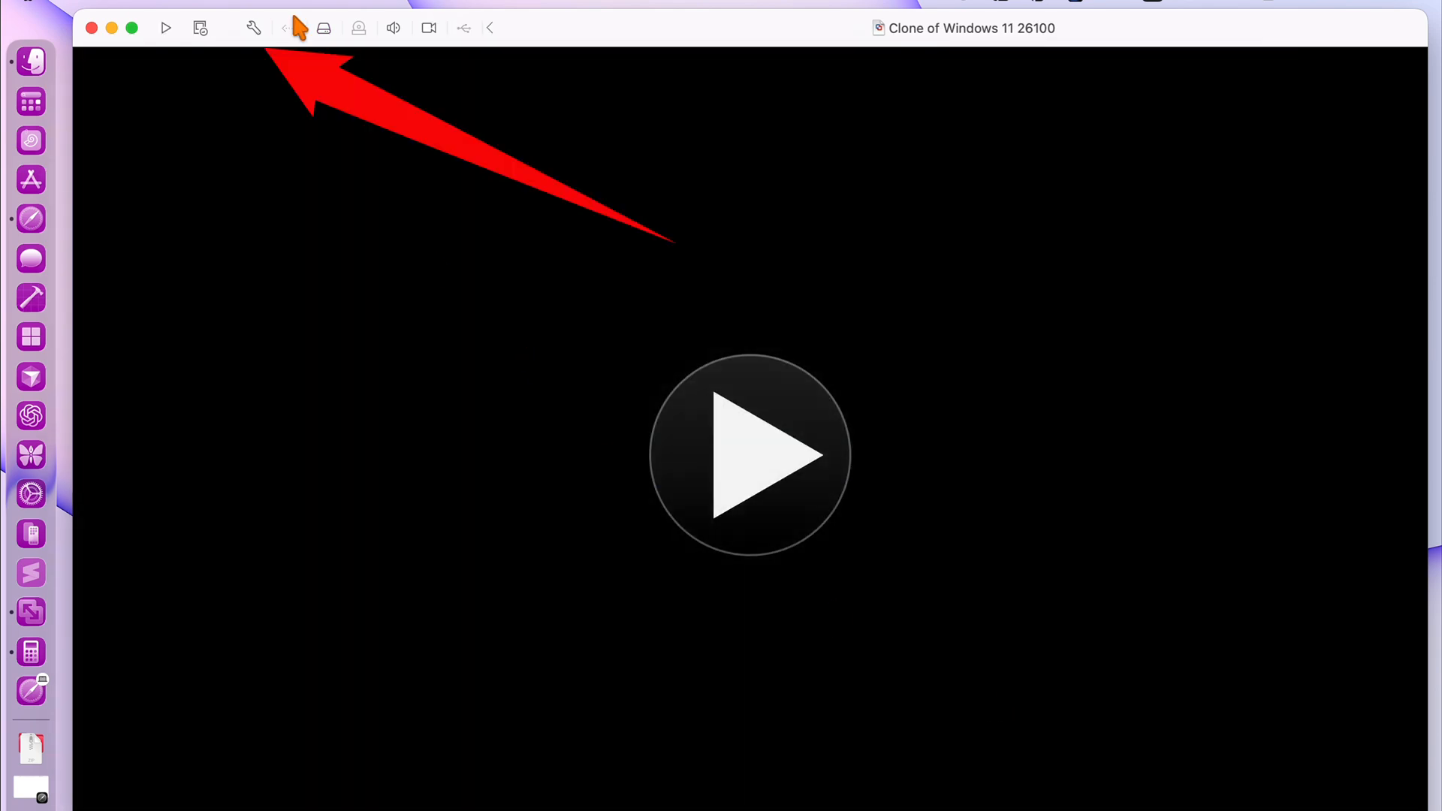
Add a new 128 GB NVMe hard disk, Virtual Disk.vmdk, to the virtual machine and close its settings.
click(253, 28)
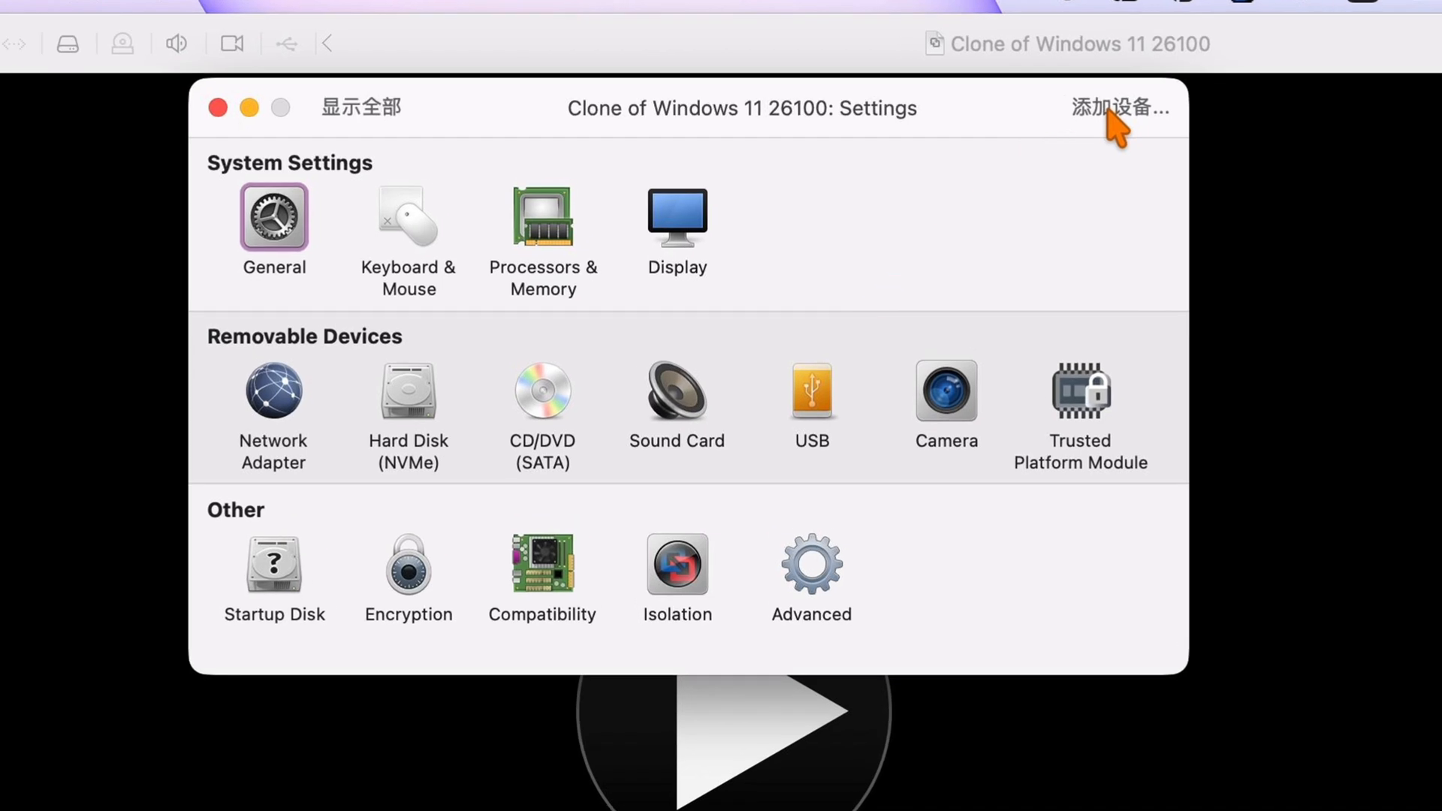
click(1115, 127)
click(648, 284)
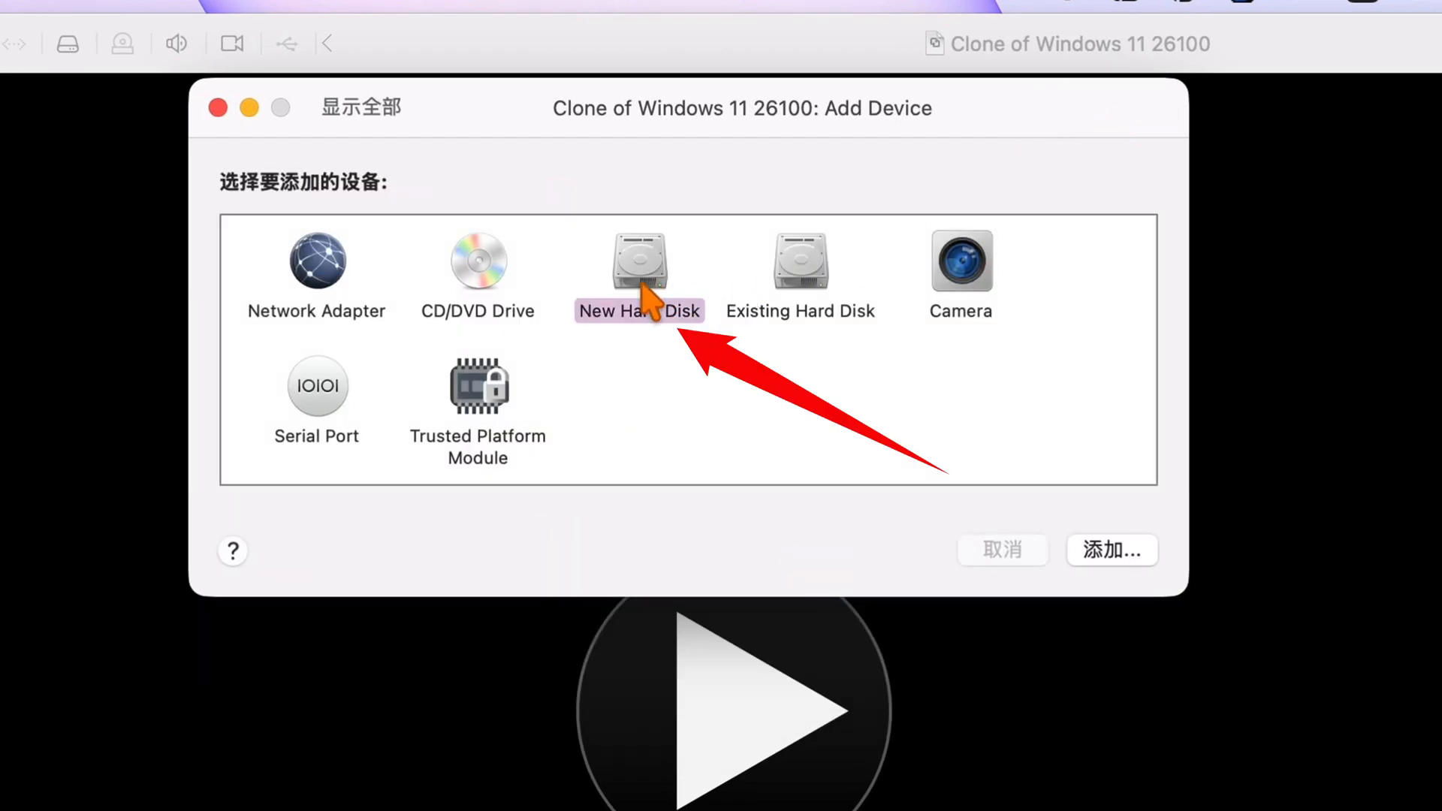
click(1104, 552)
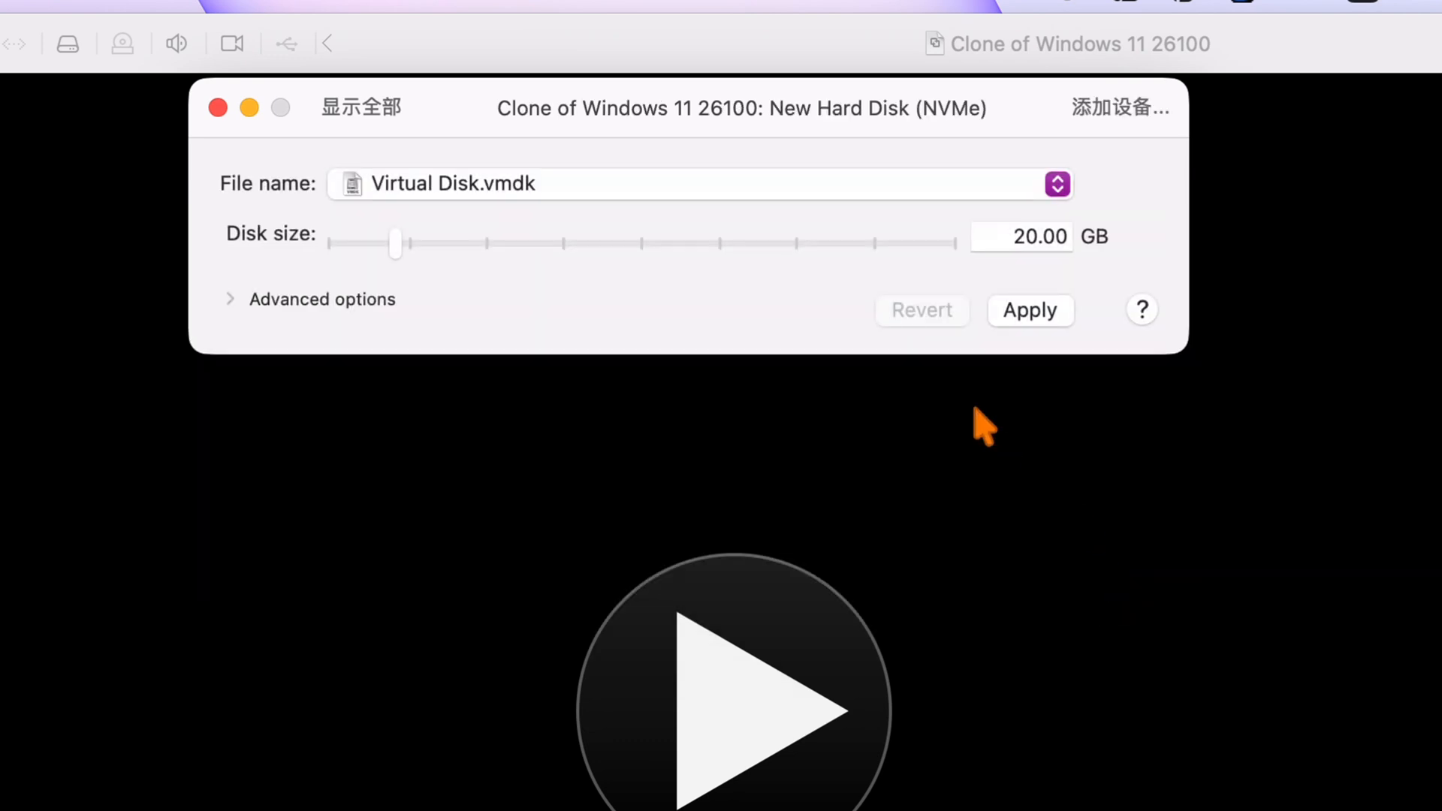
click(1025, 239)
text(12)
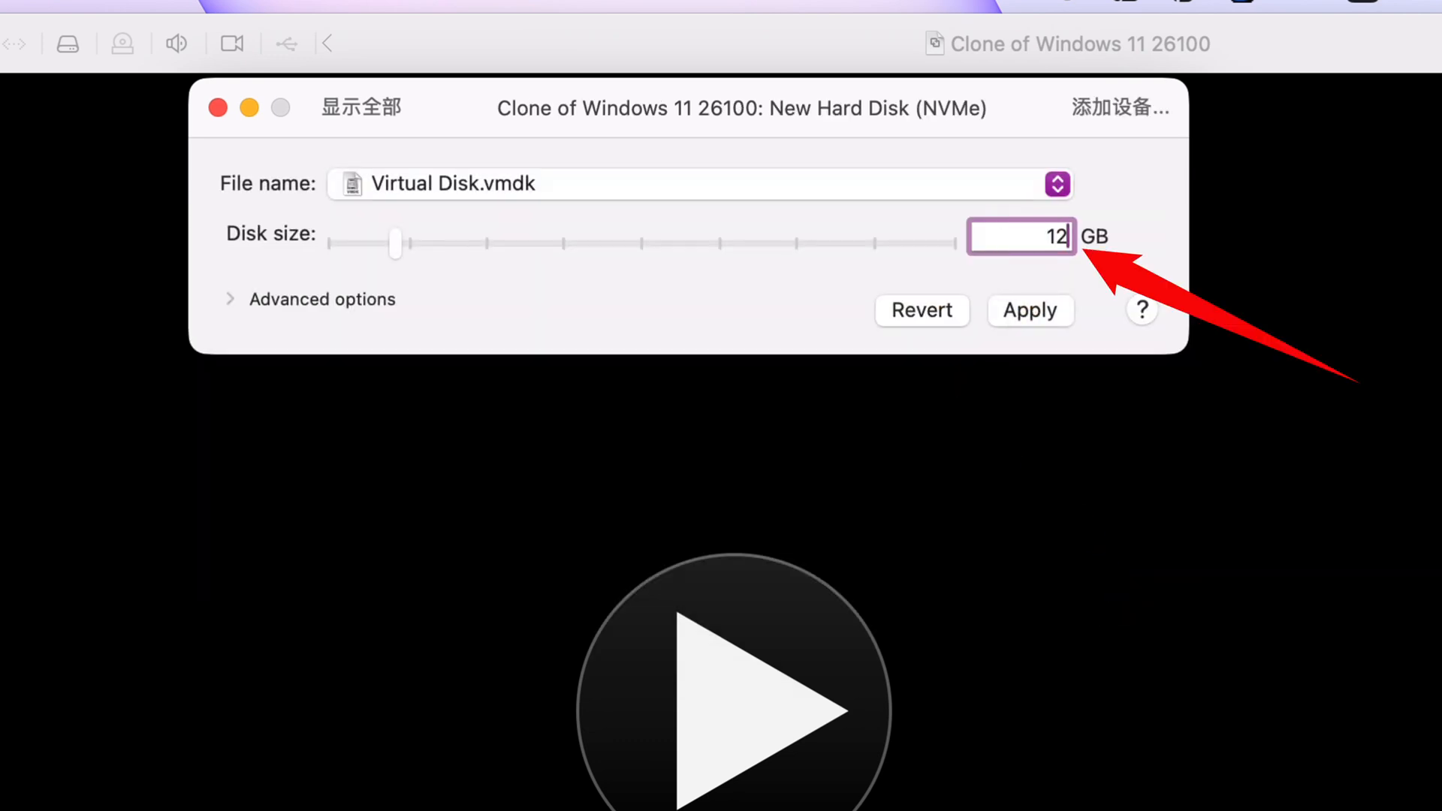
text(8)
click(1017, 320)
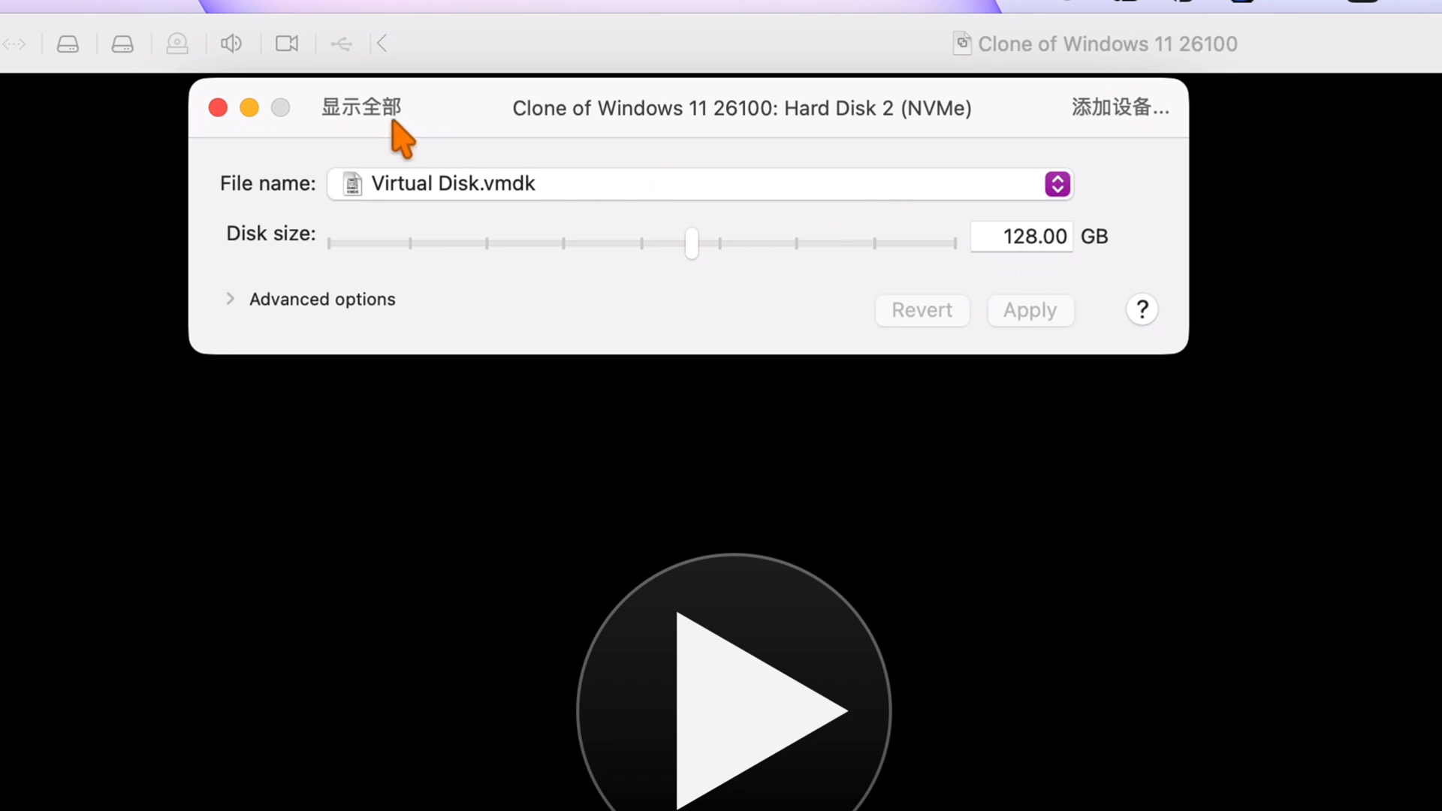
click(370, 111)
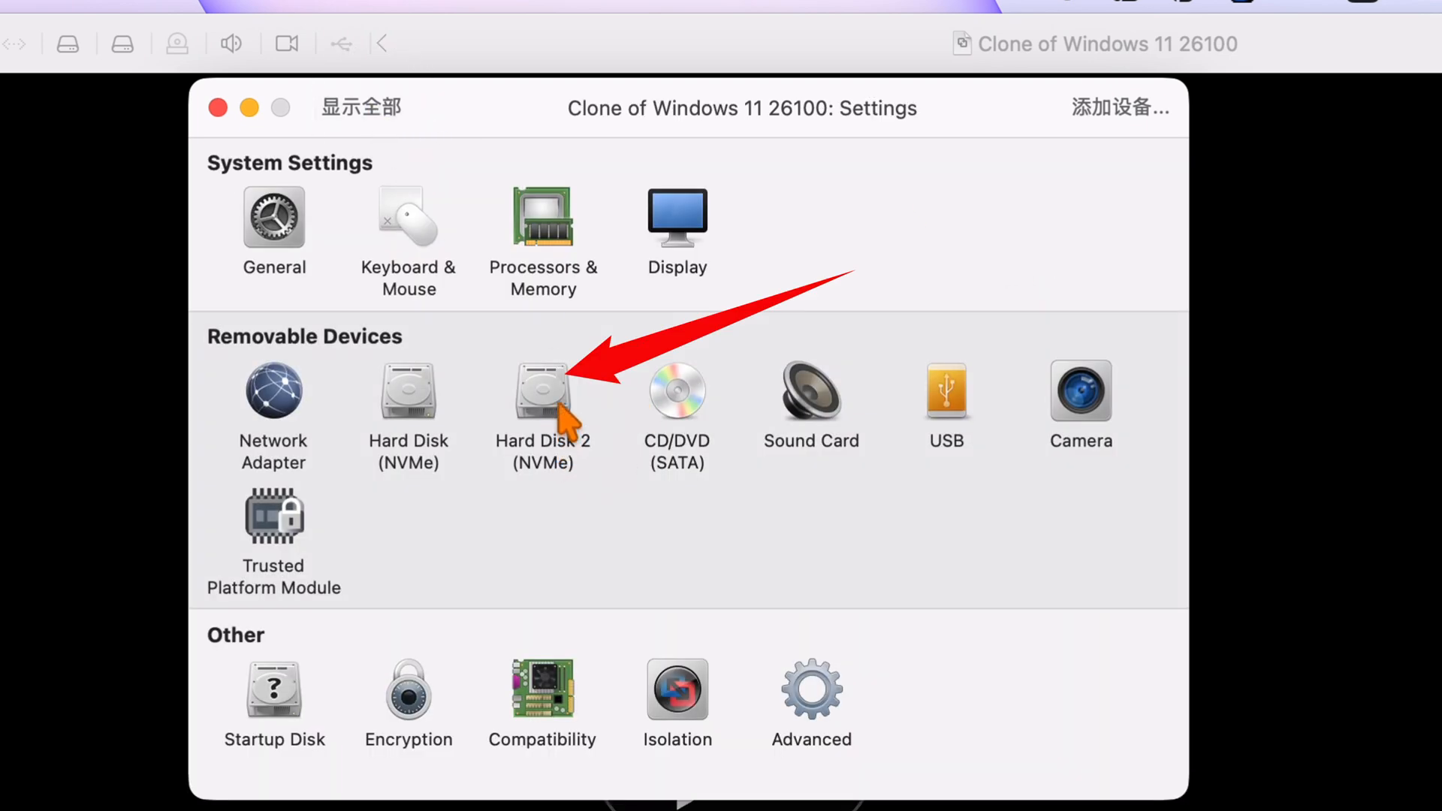
click(218, 109)
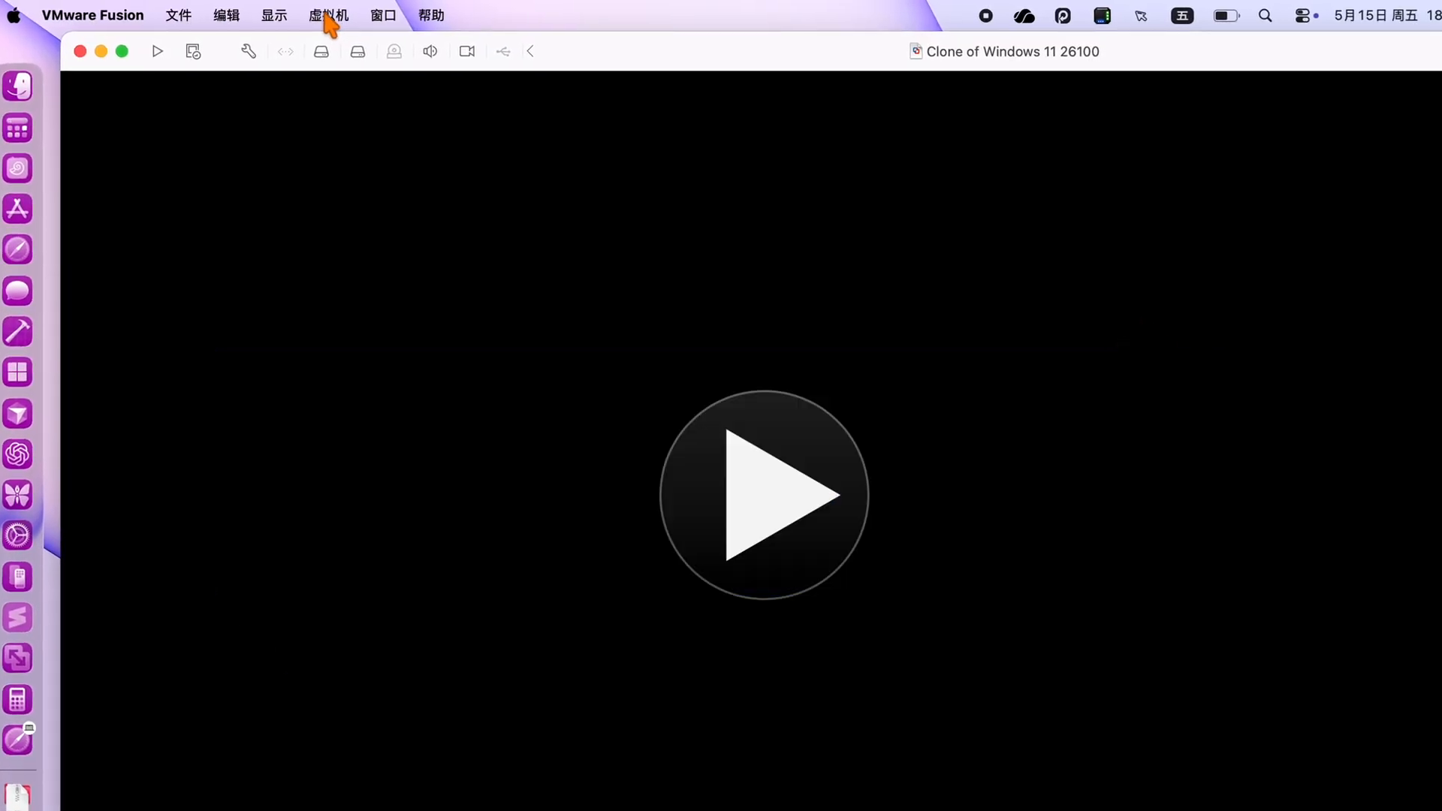
Start the virtual machine into its firmware Boot Manager and enlarge the virtual machine window.
click(328, 17)
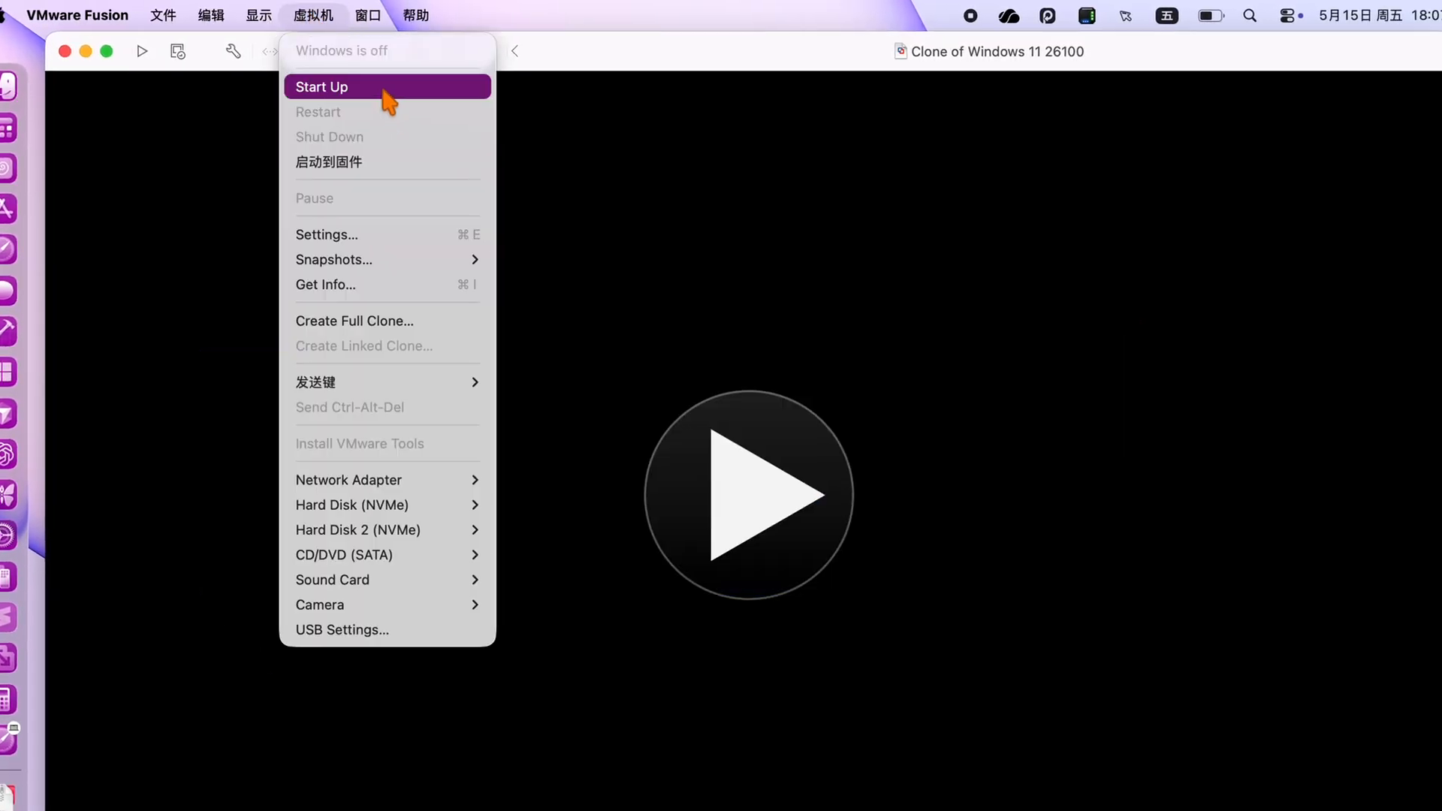
click(383, 88)
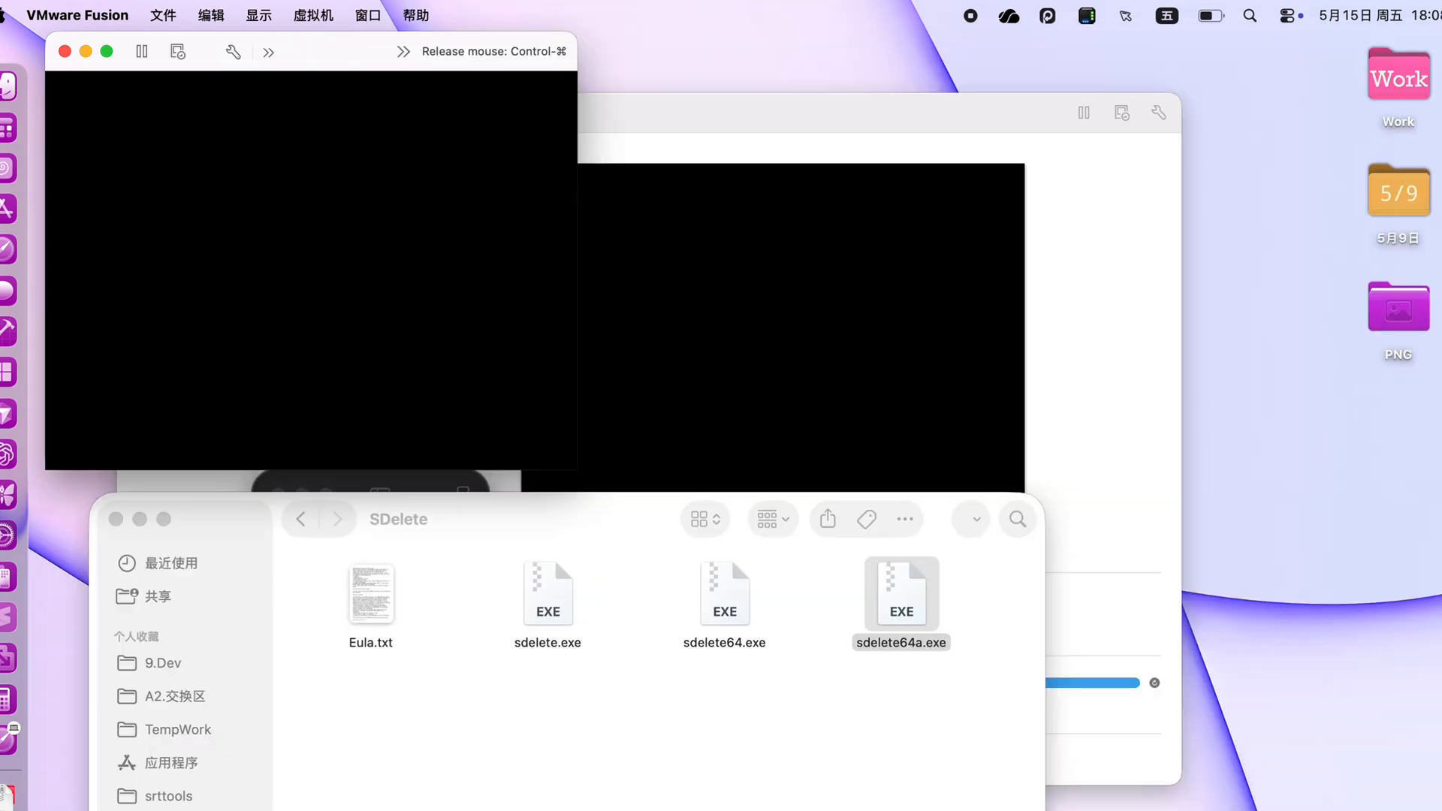
key(ctrl+super)
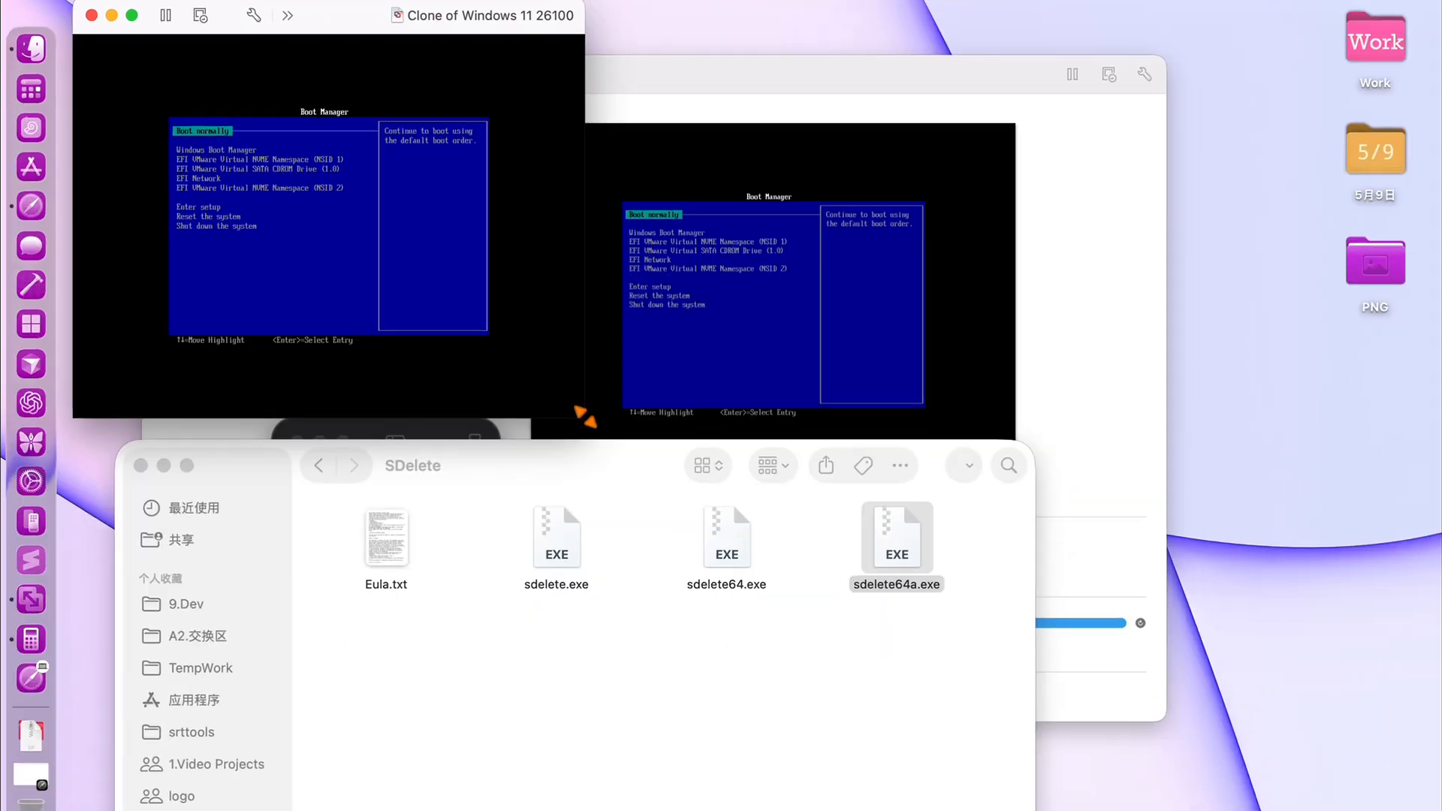
drag(578, 471, 1252, 810)
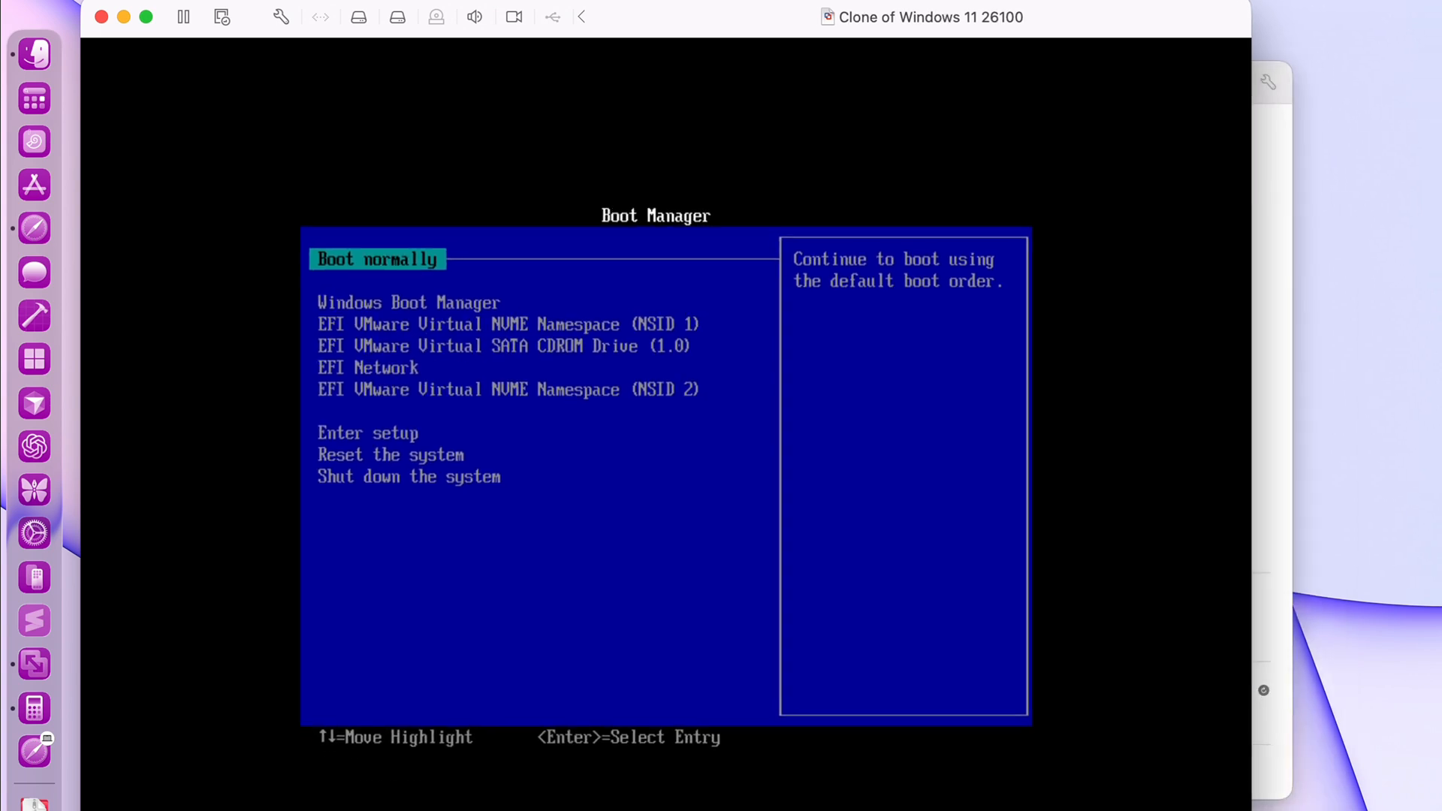
Connect the virtual CD/DVD drive and boot from EFI VMware Virtual SATA CDROM Drive (1.0).
click(655, 510)
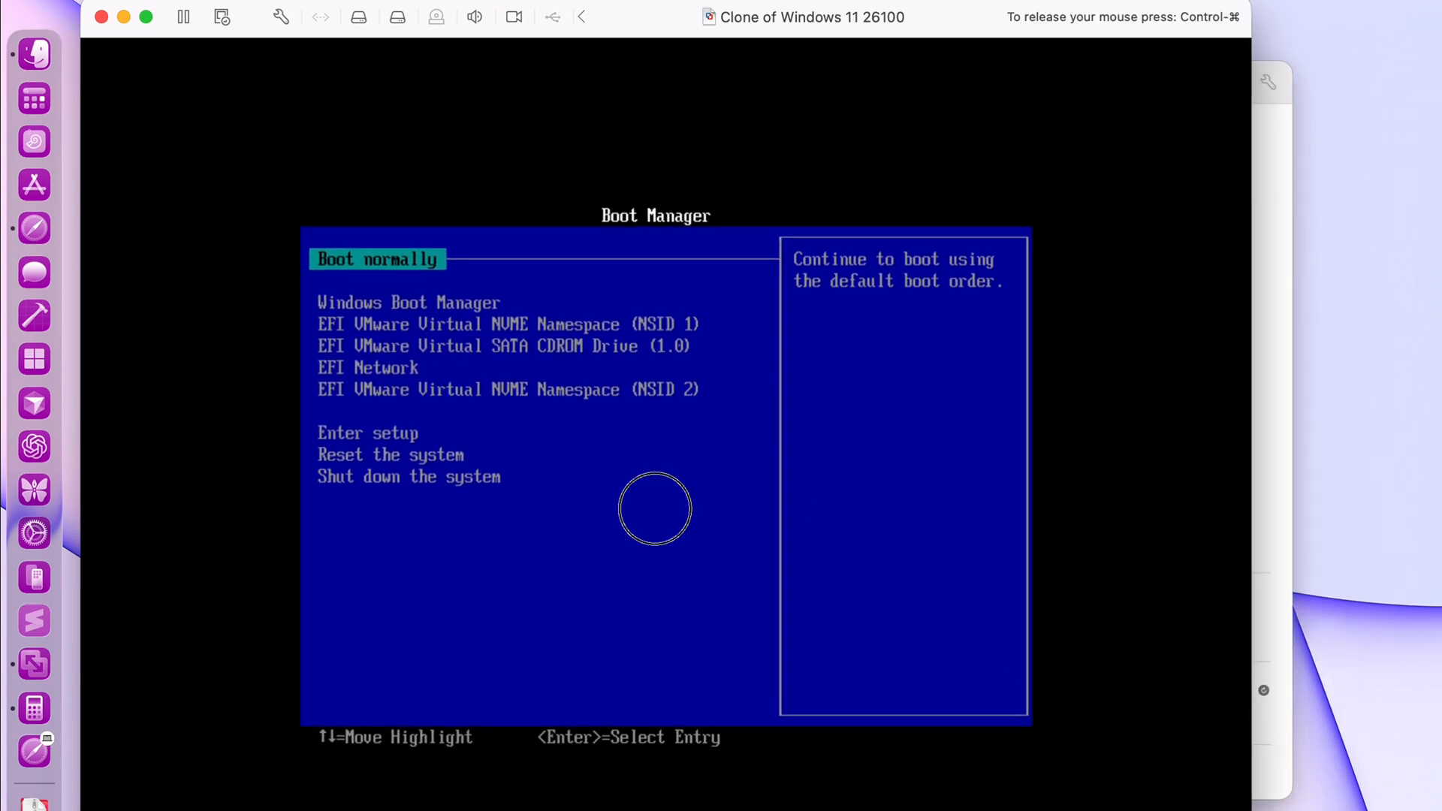
key(Down)
key(Down)
key(Down)
key(ctrl+super)
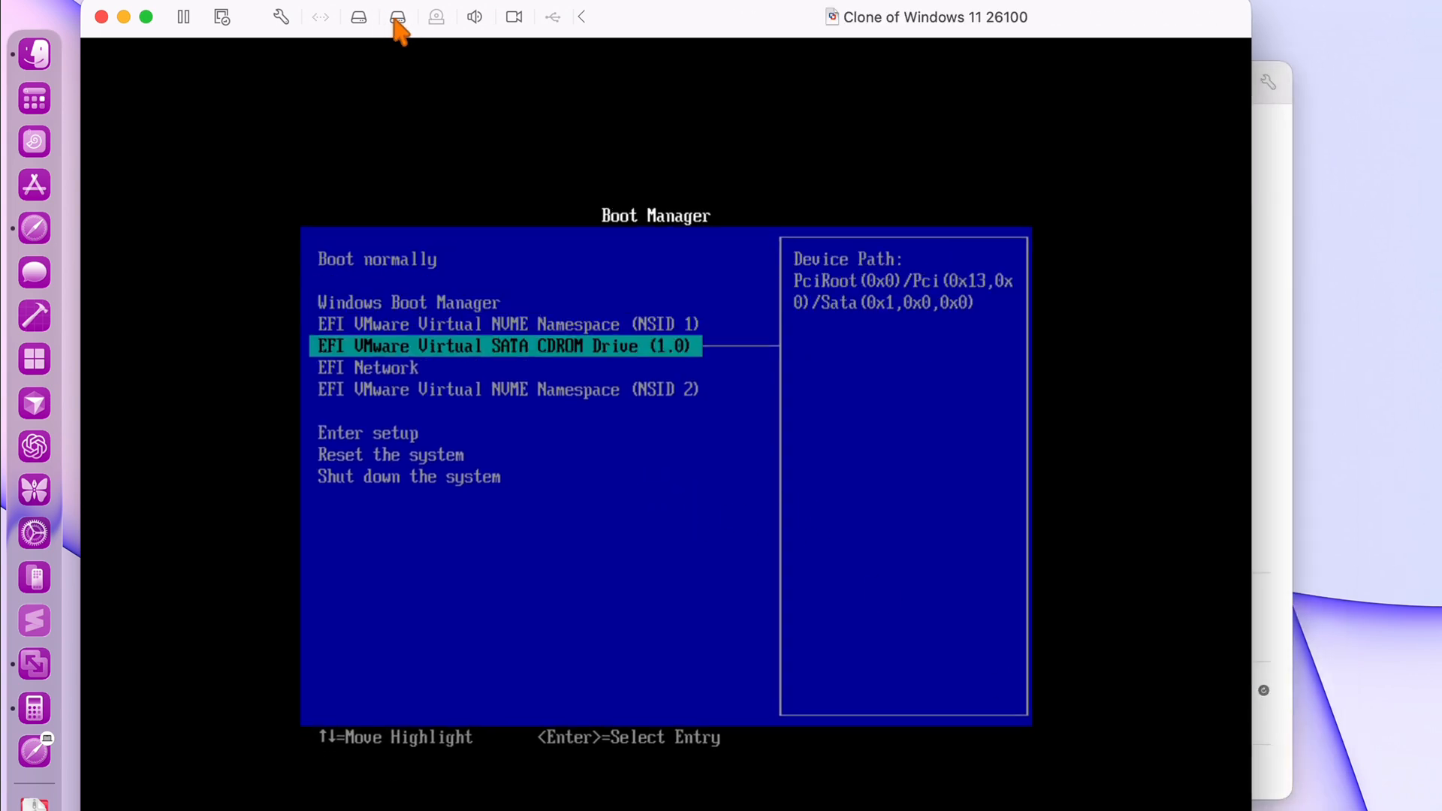
click(434, 18)
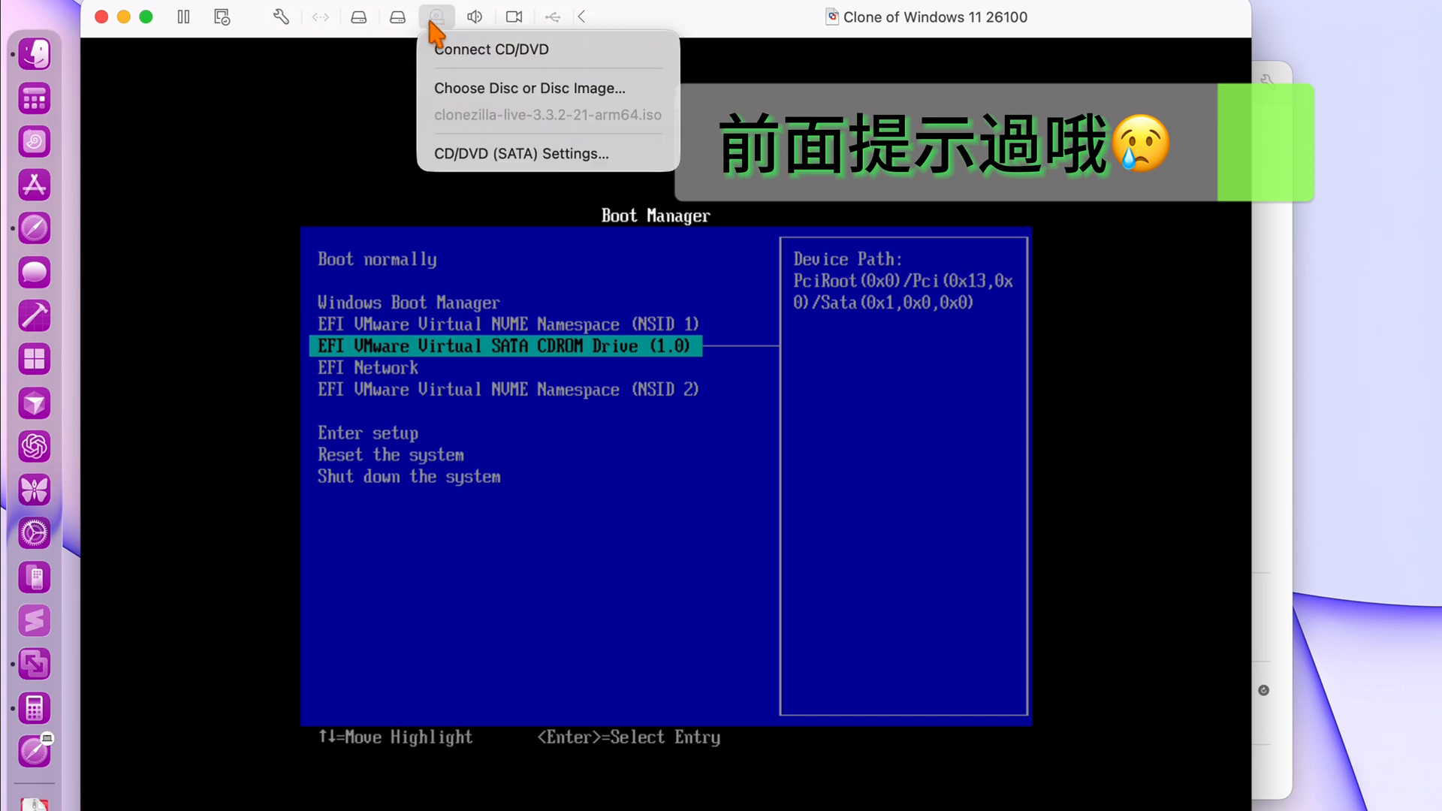
click(463, 51)
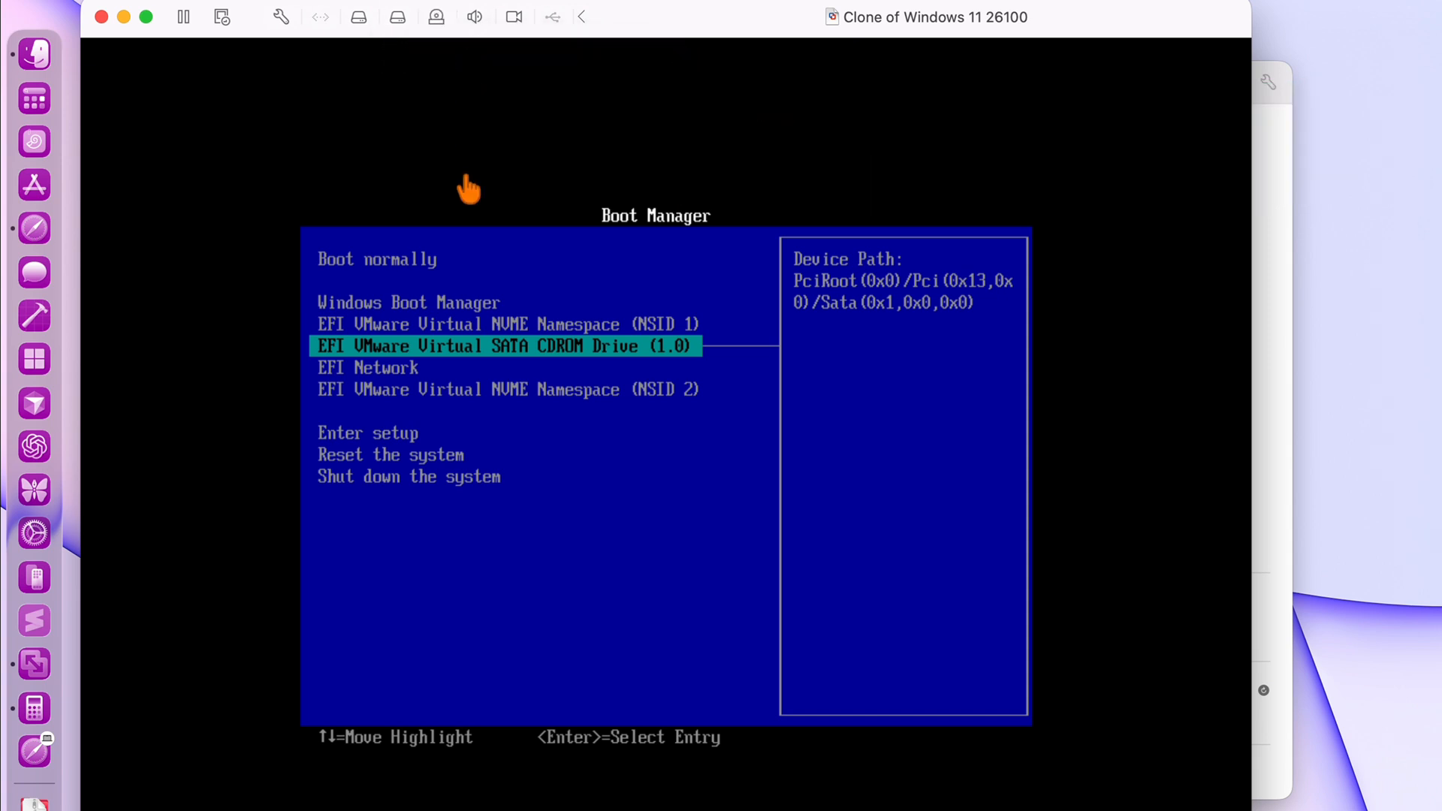
click(462, 224)
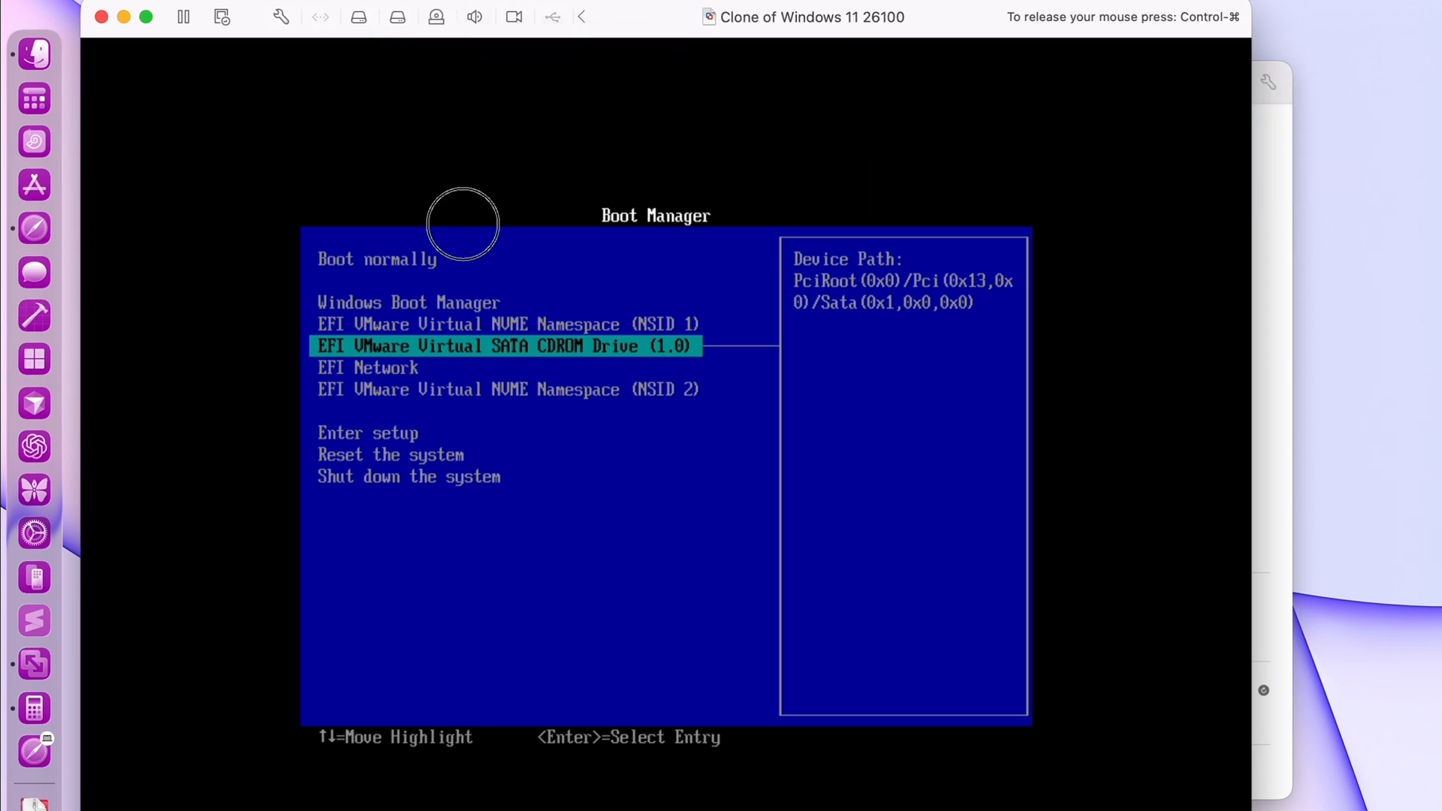
key(Return)
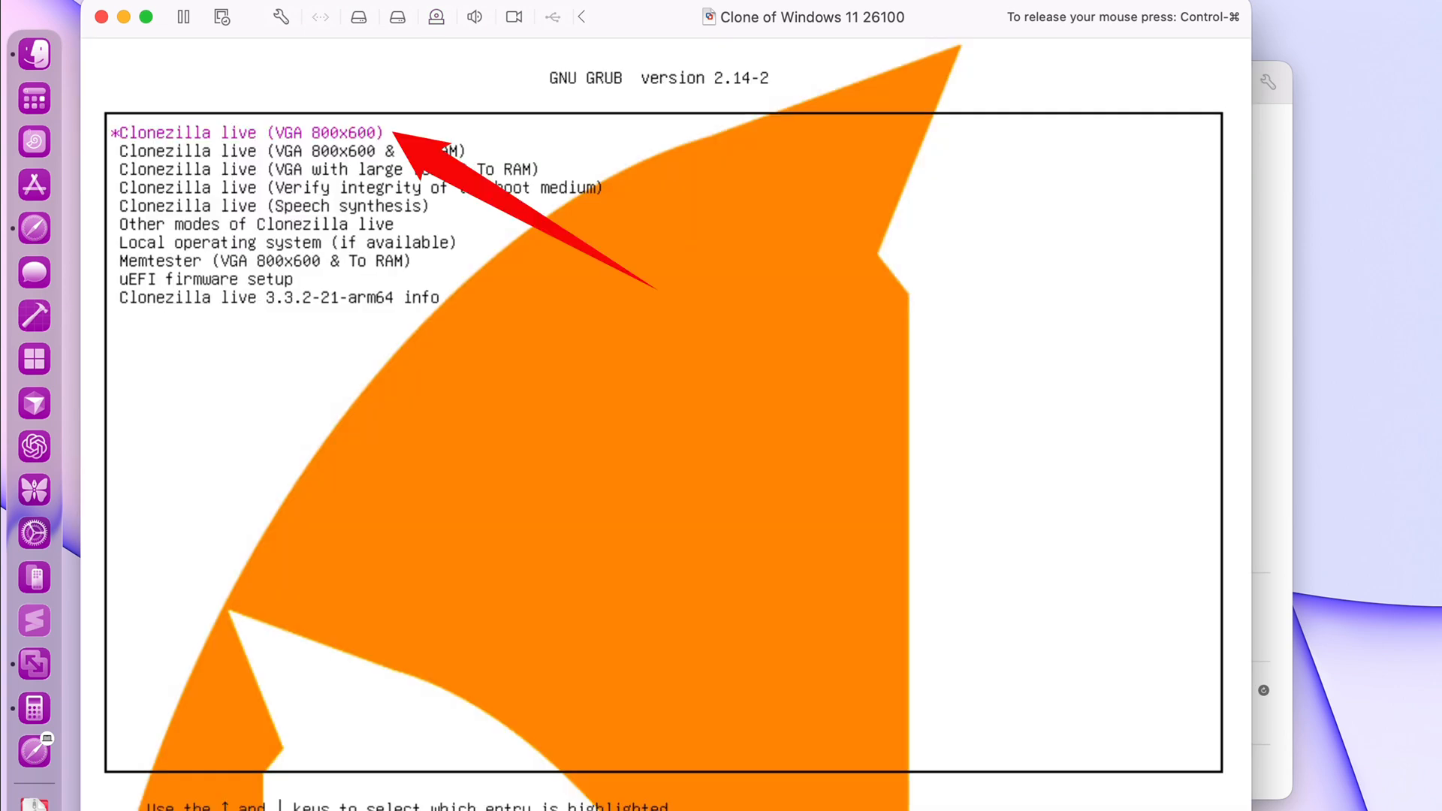
Boot the Clonezilla live (VGA 800x600) entry and choose Start_Clonezilla as the mode.
key(Down)
key(Up)
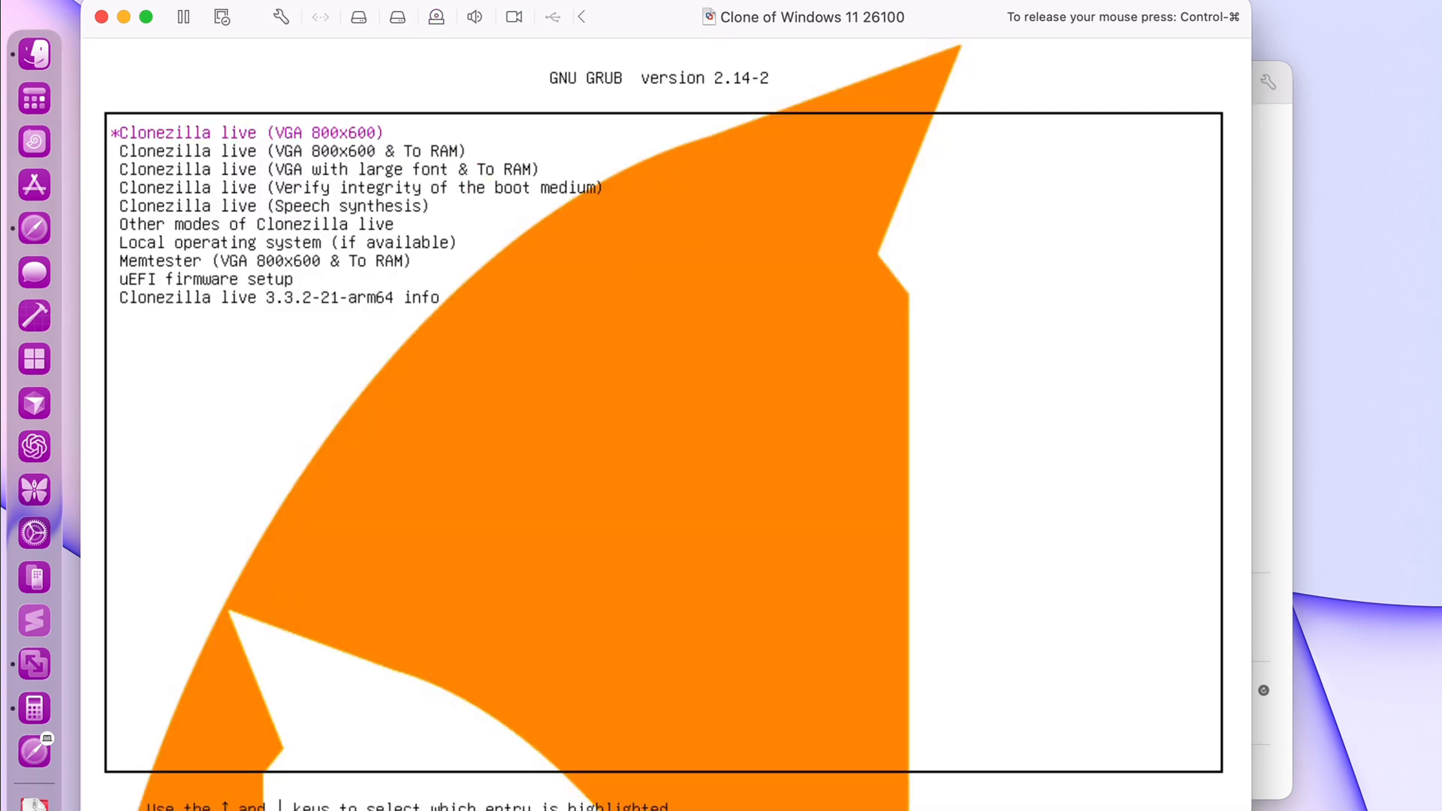
key(Return)
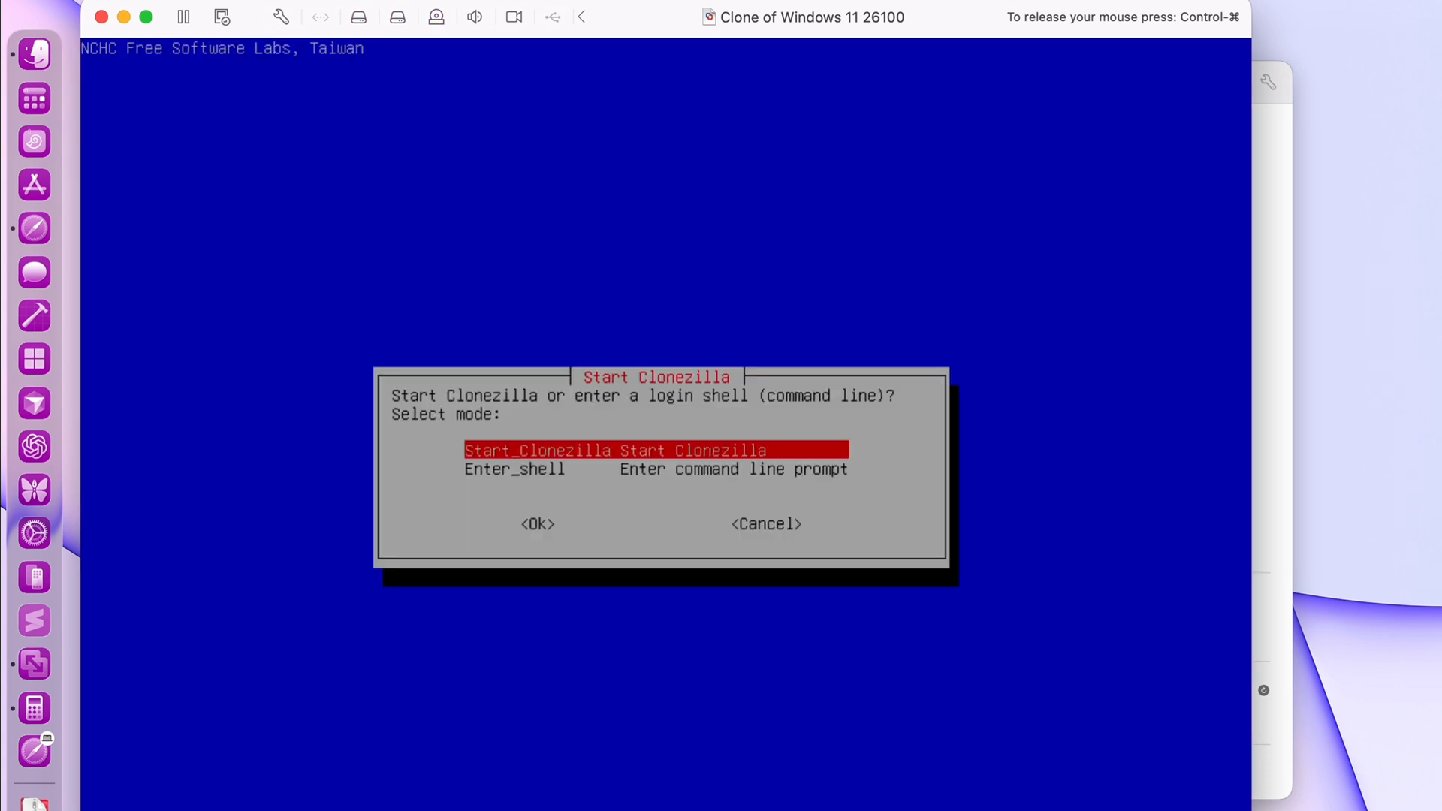
key(Return)
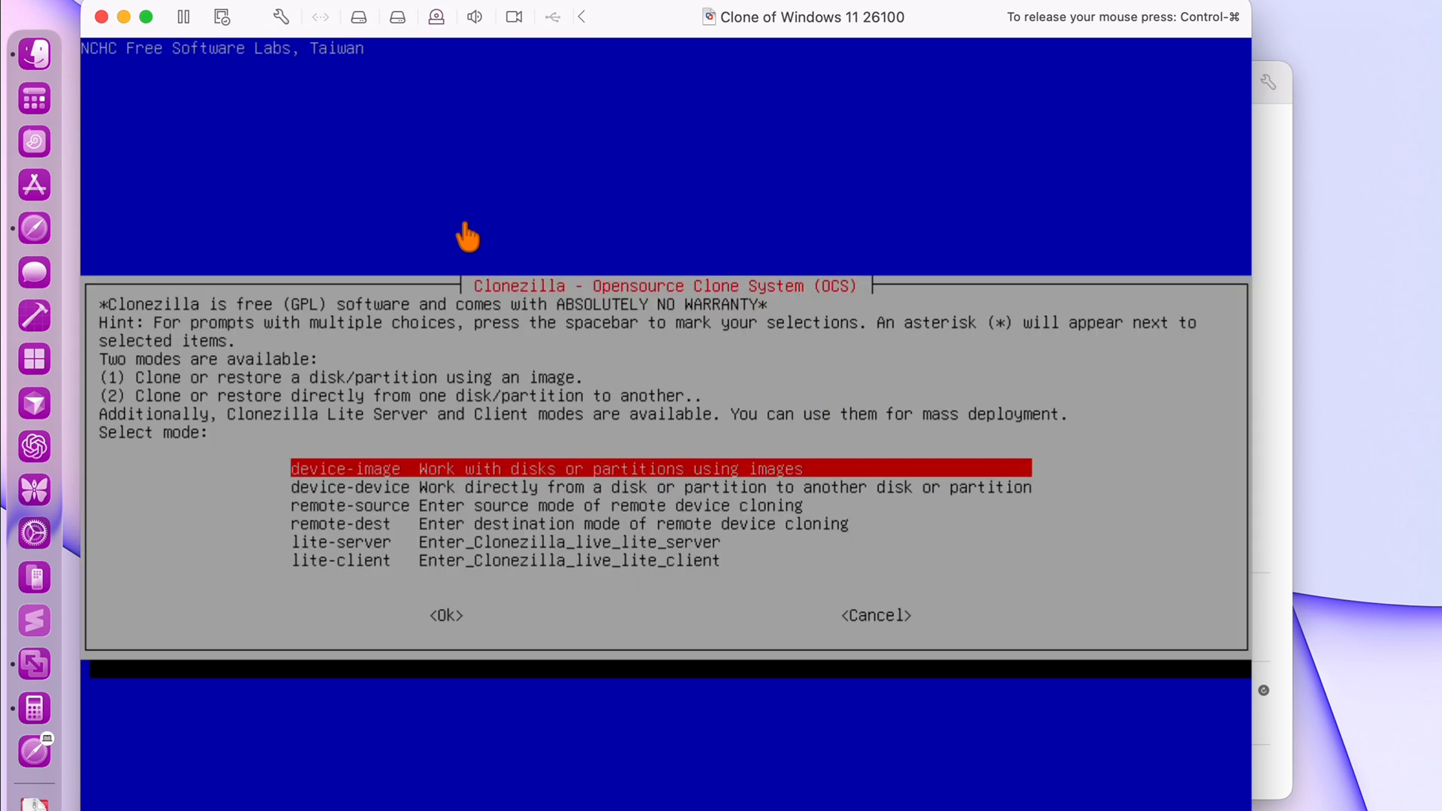
Set Clonezilla to device-device mode with the Beginner wizard and the disk_to_local_disk operation.
key(Down)
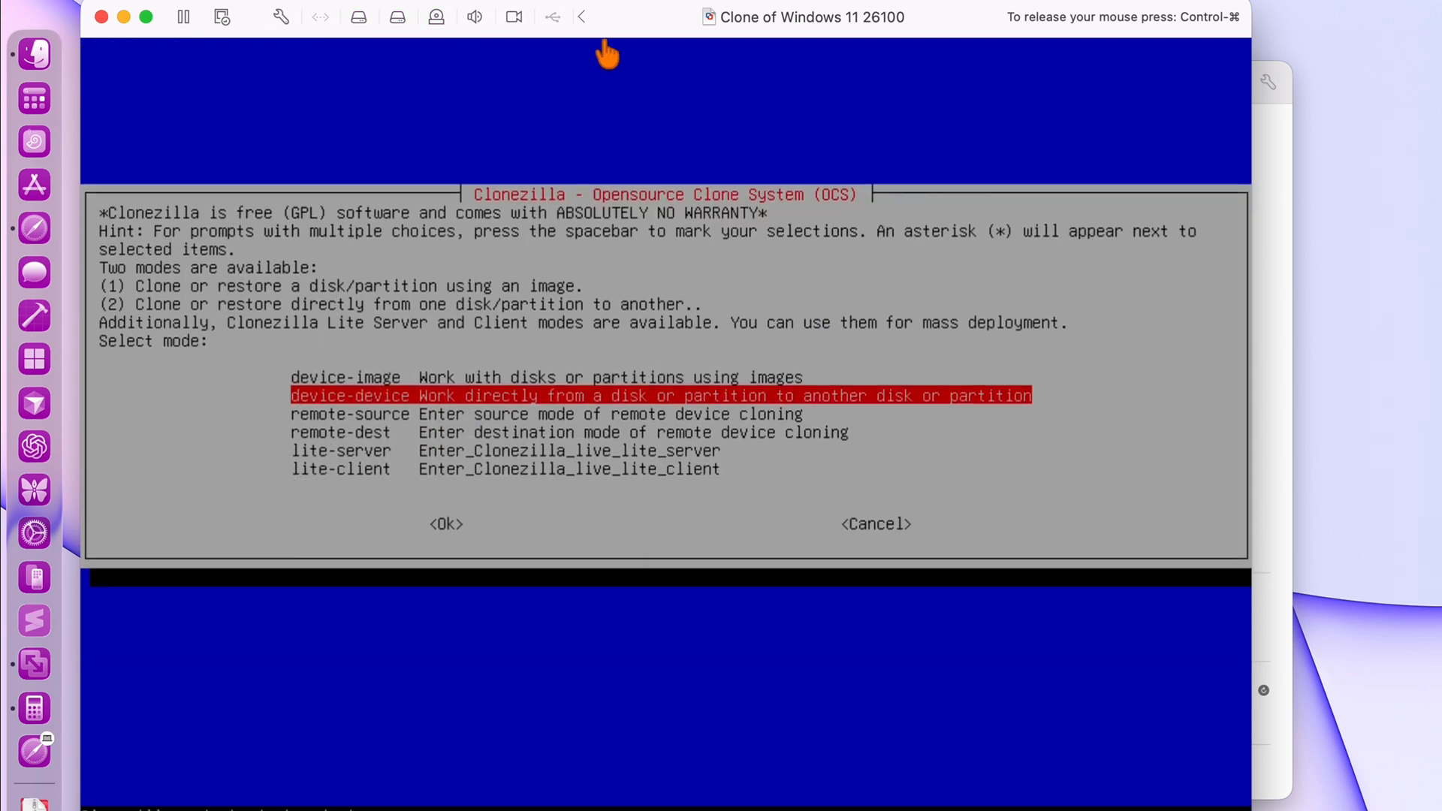
key(Return)
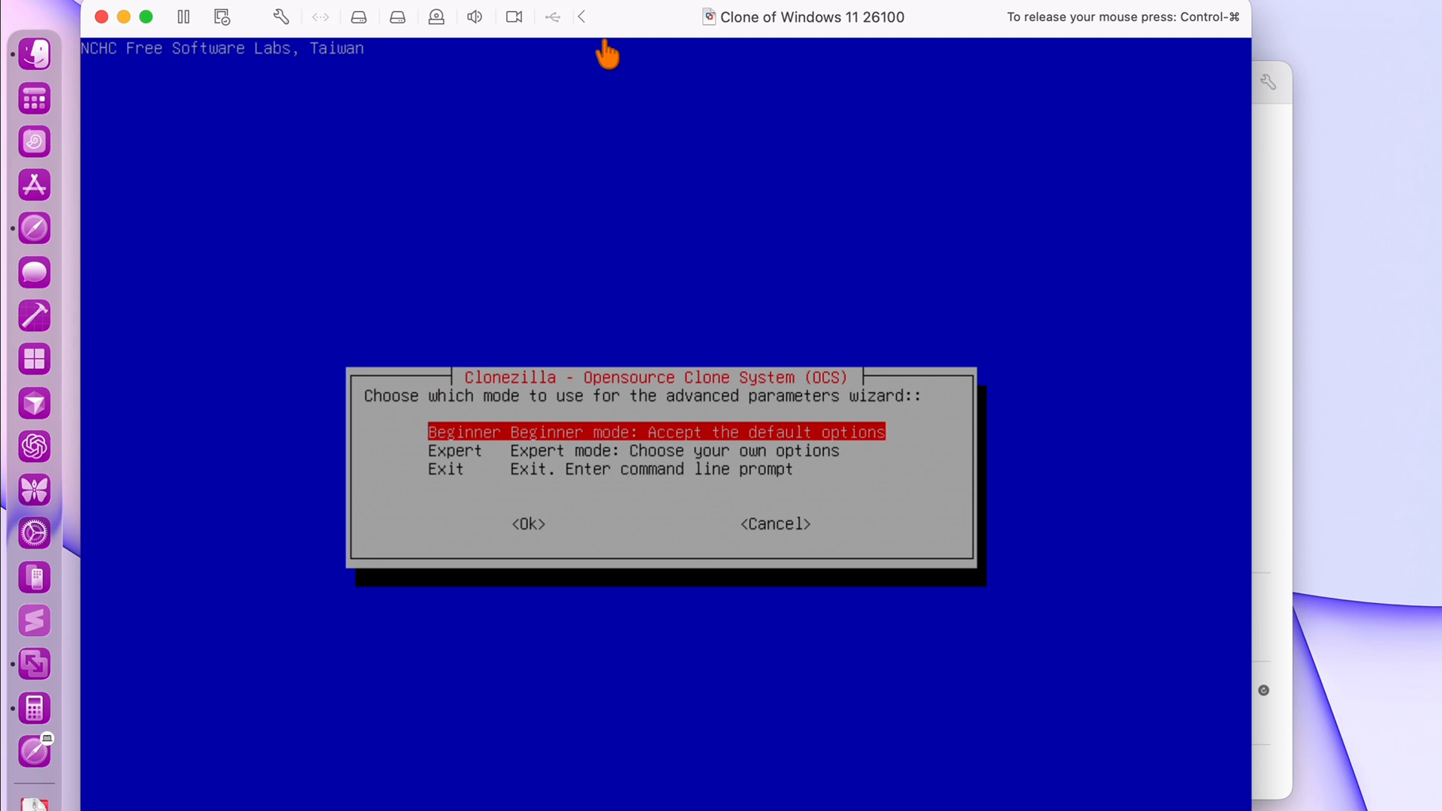
key(Return)
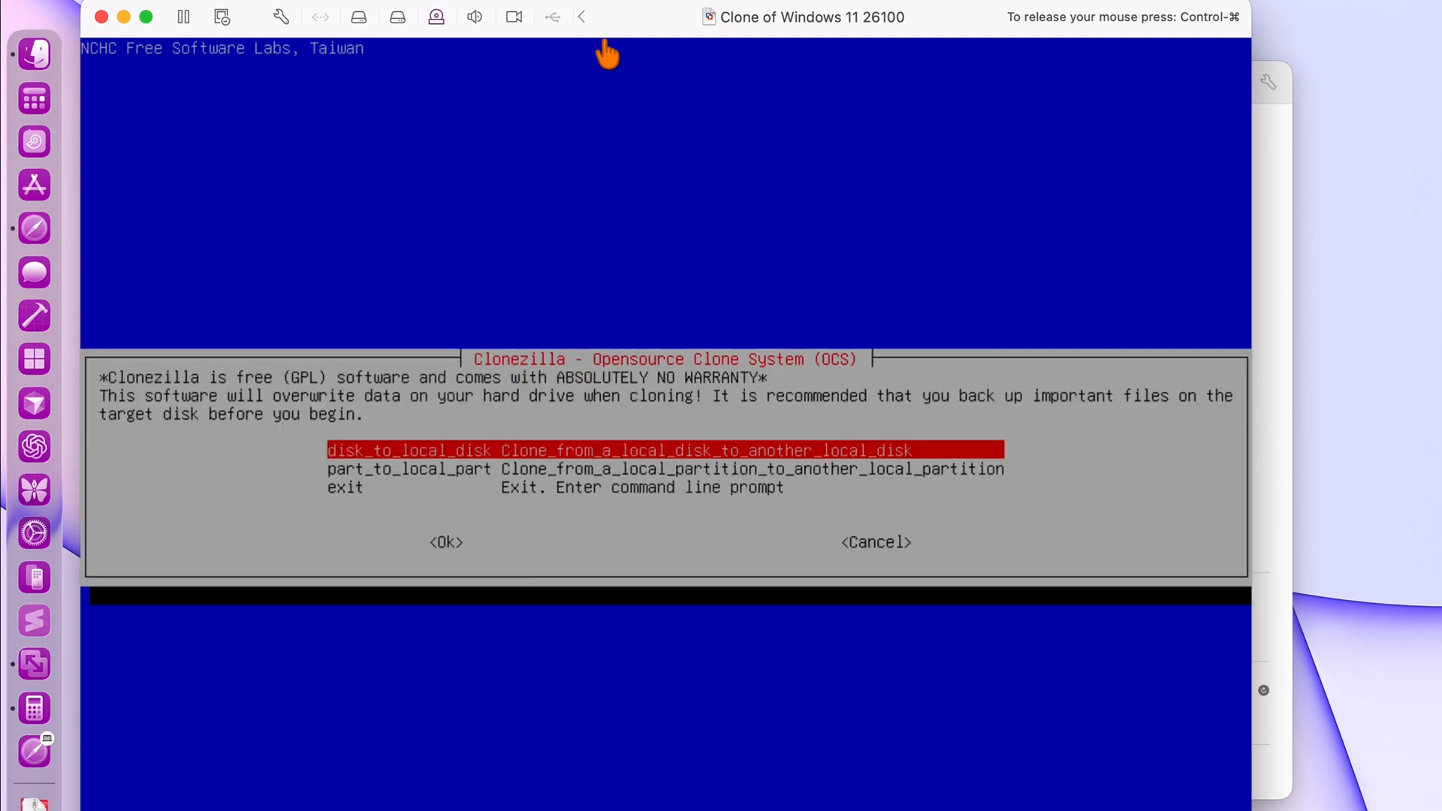
key(Return)
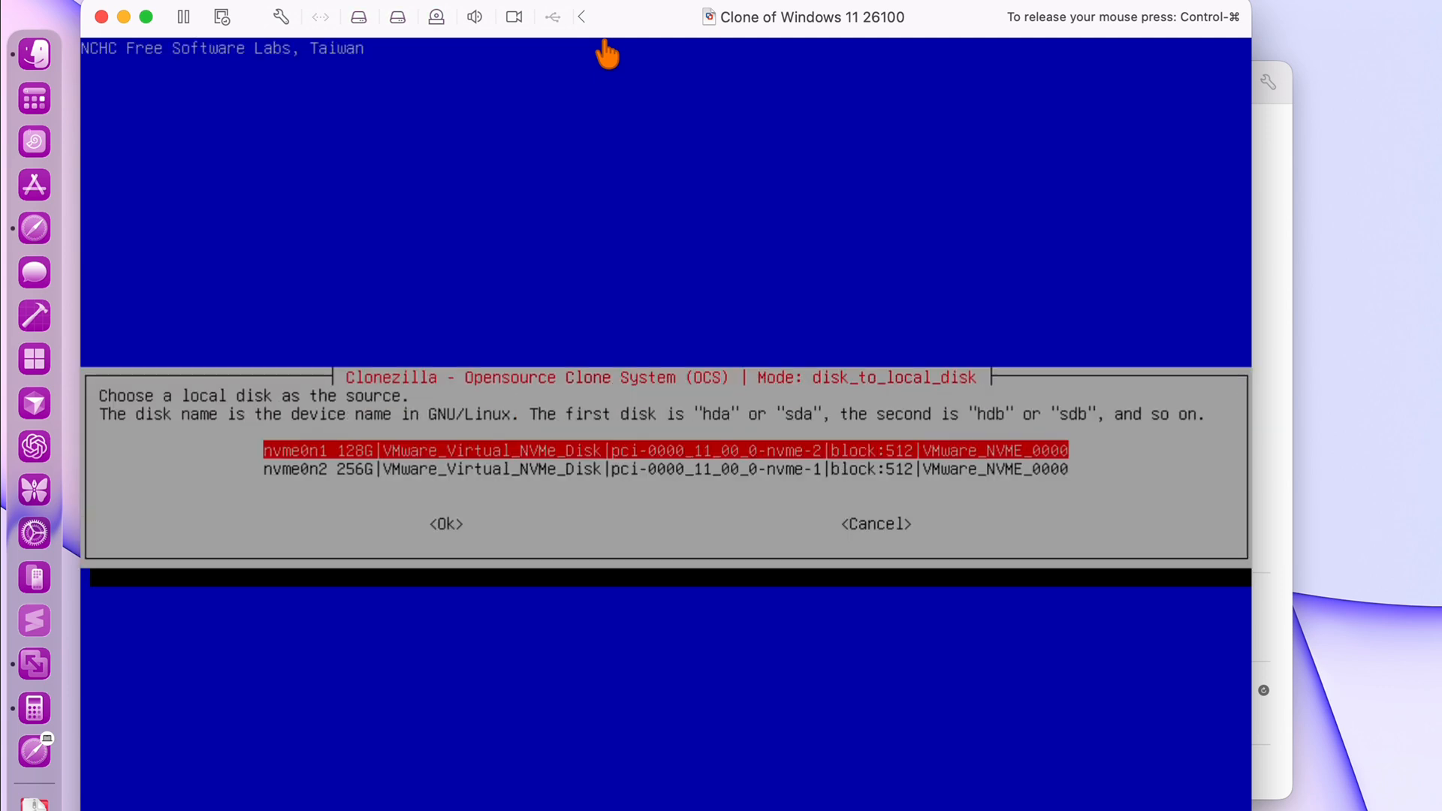
Choose the 256G disk nvme0n2 as the clone source and the 128G disk nvme0n1 as the target.
key(Down)
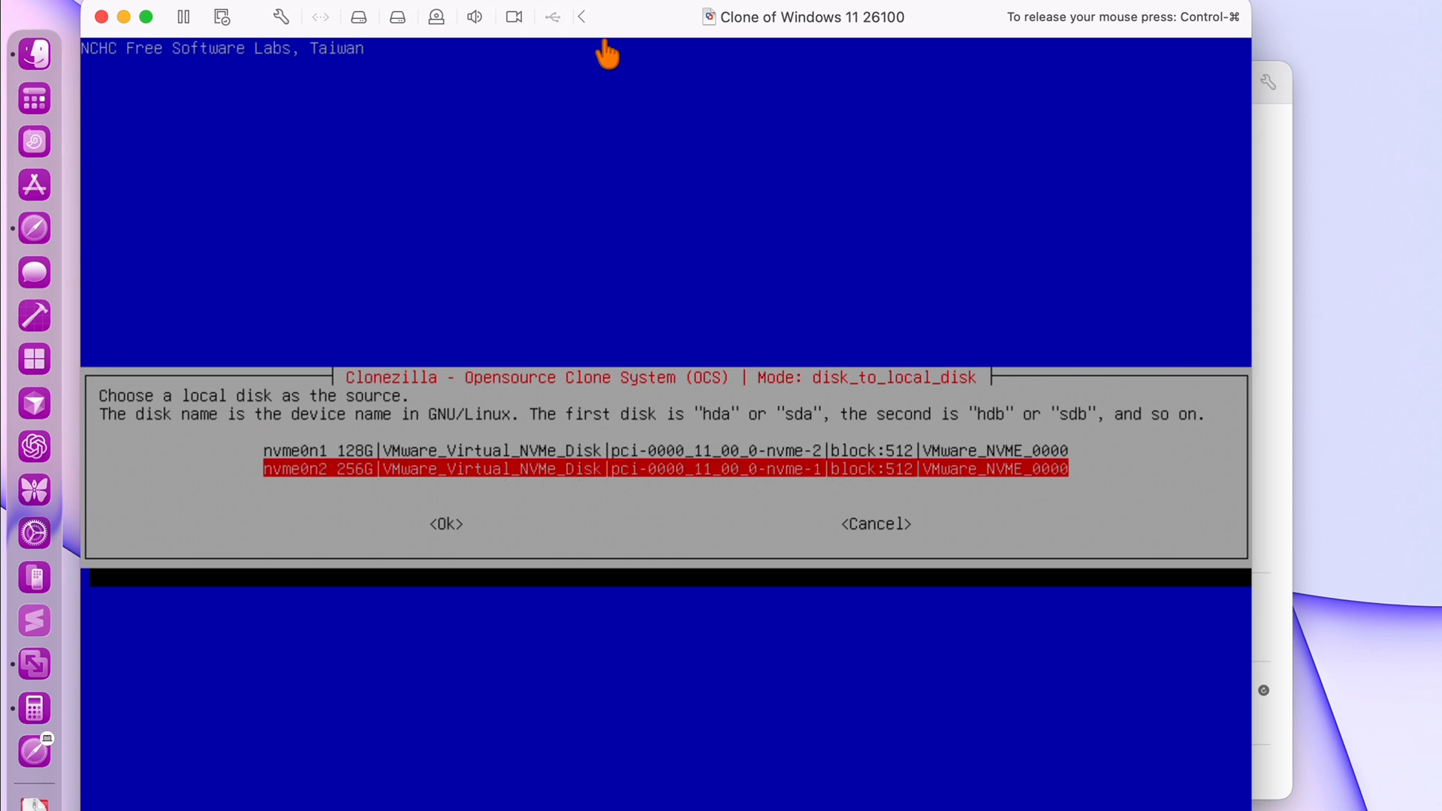
key(Return)
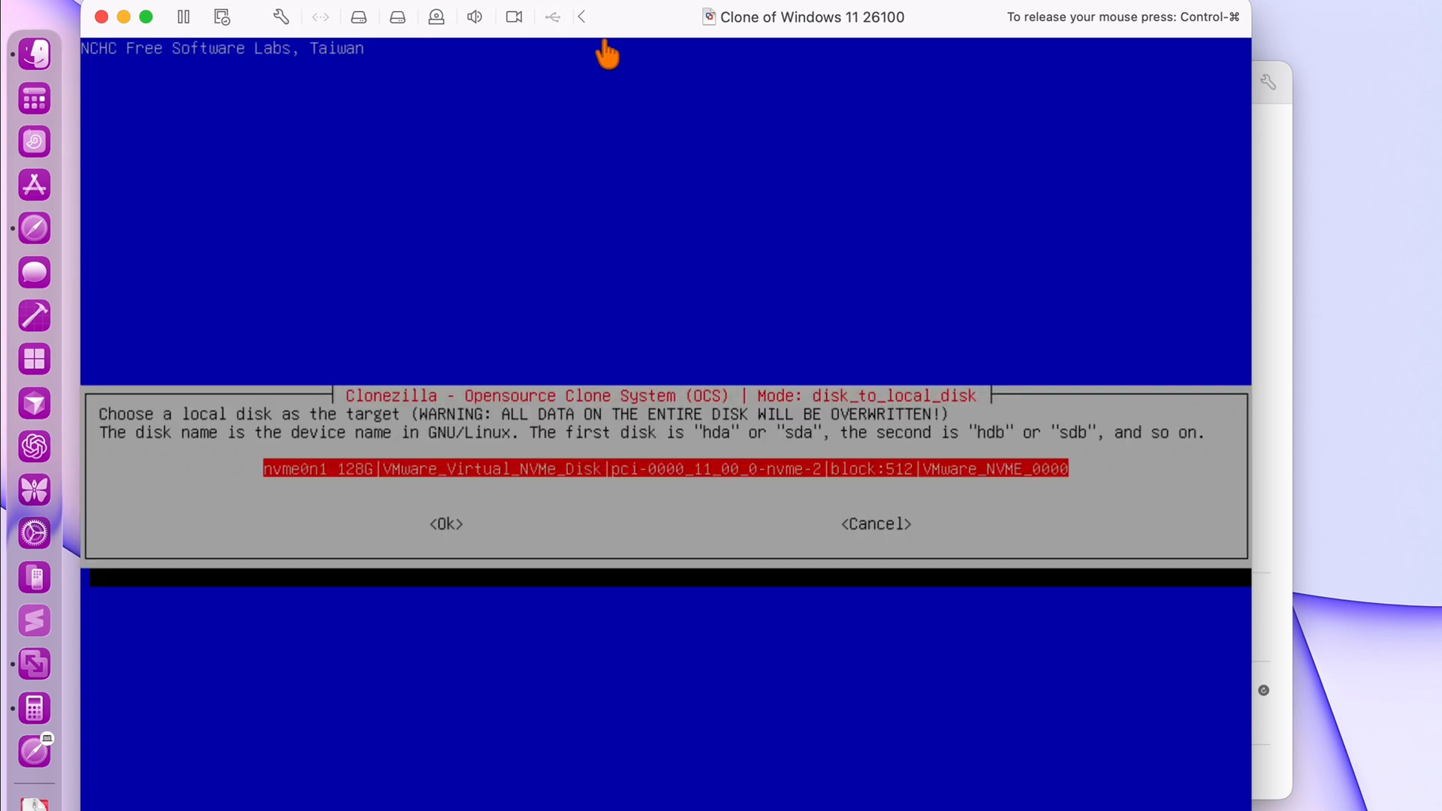
key(Return)
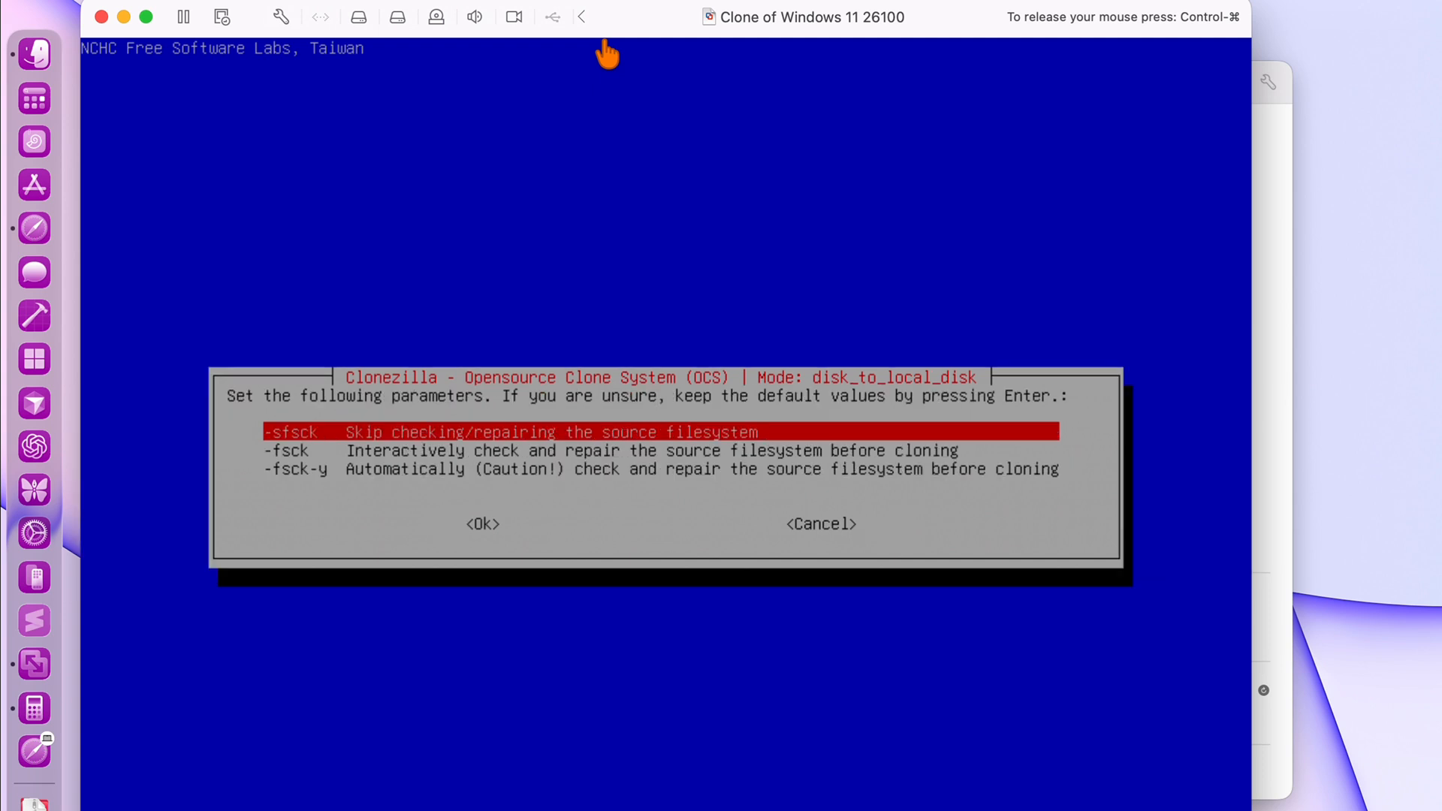
Set the clone parameters to -sfsck, a proportional partition table (-k1), -plu for the log files and -p choose for the finishing action.
key(Return)
key(Down)
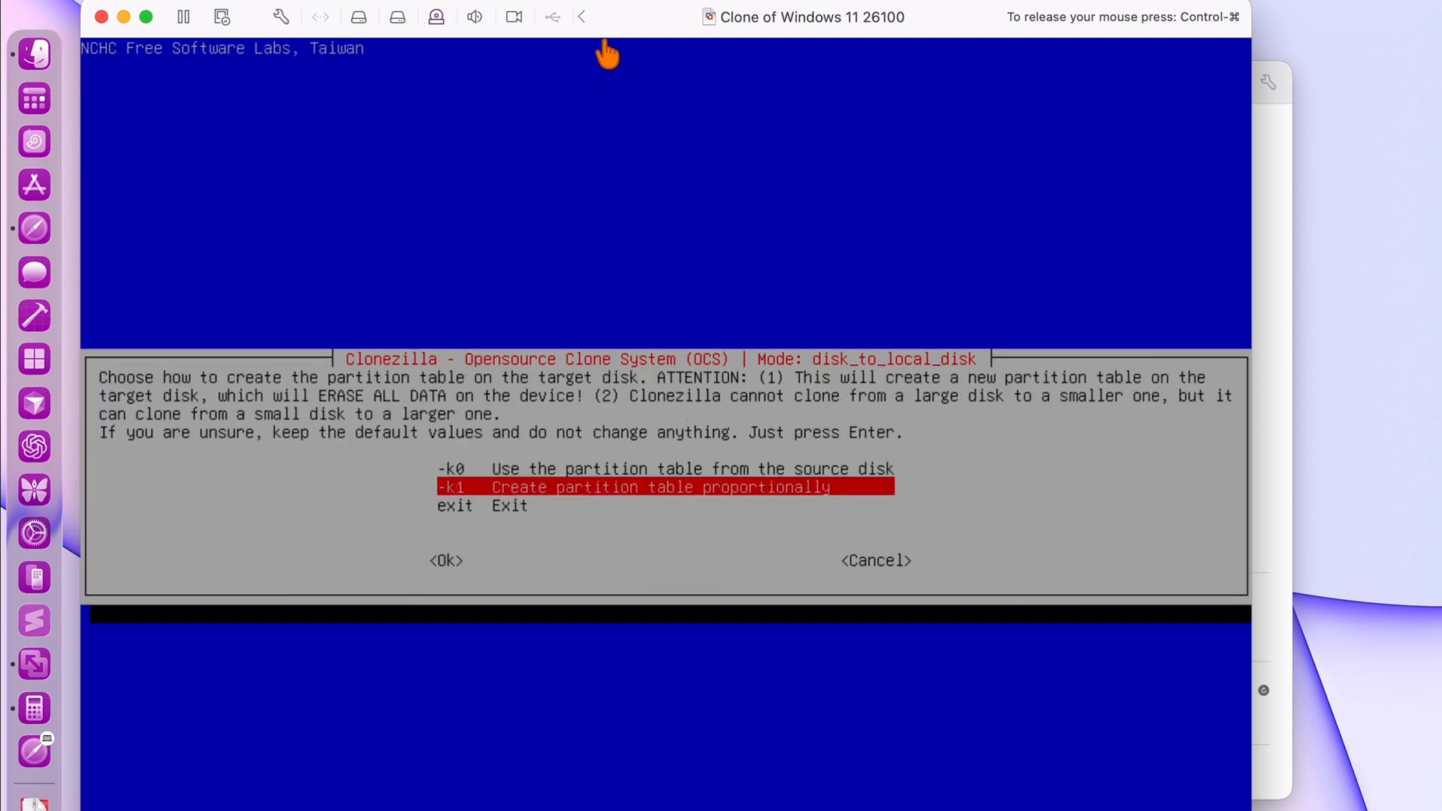
key(Return)
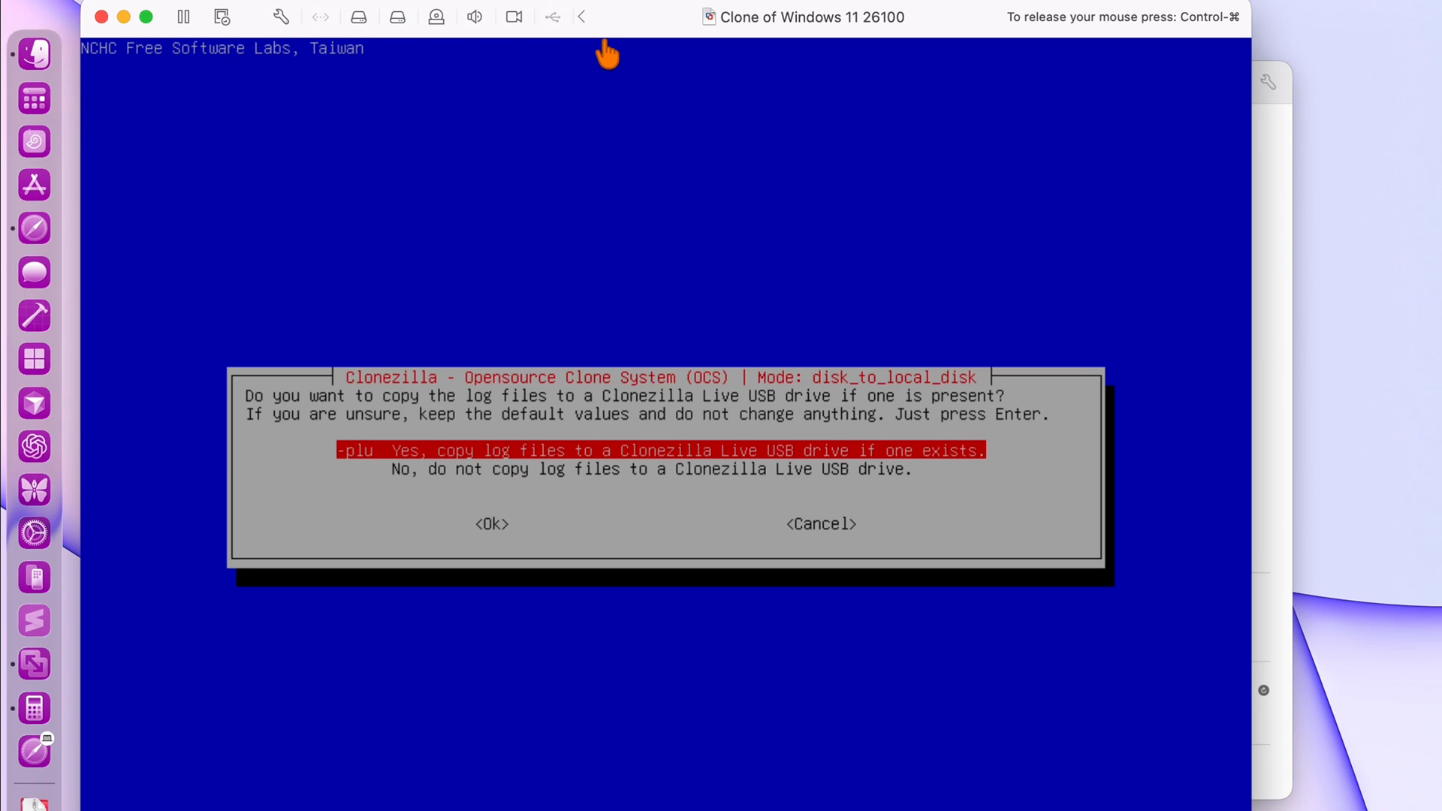
key(Return)
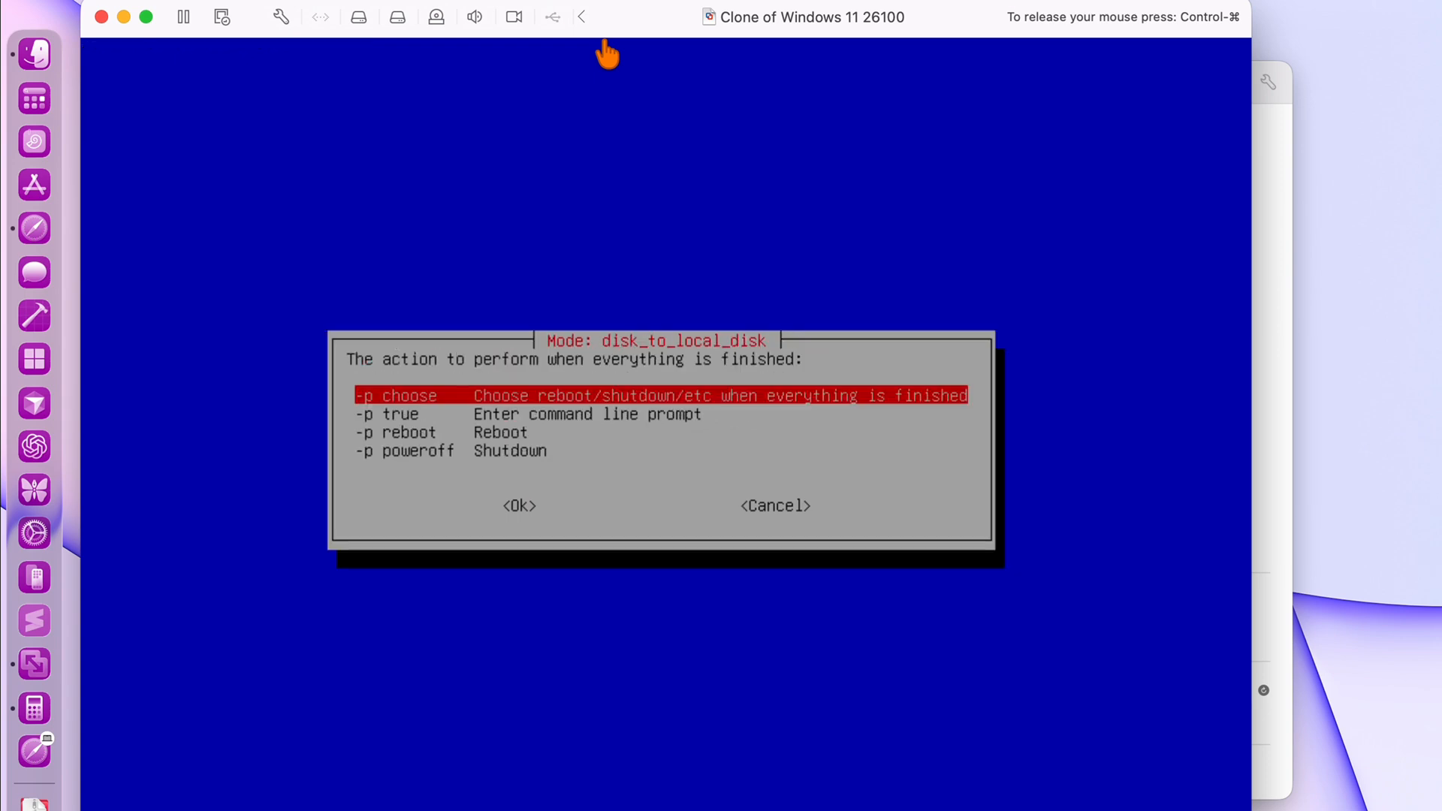
key(Return)
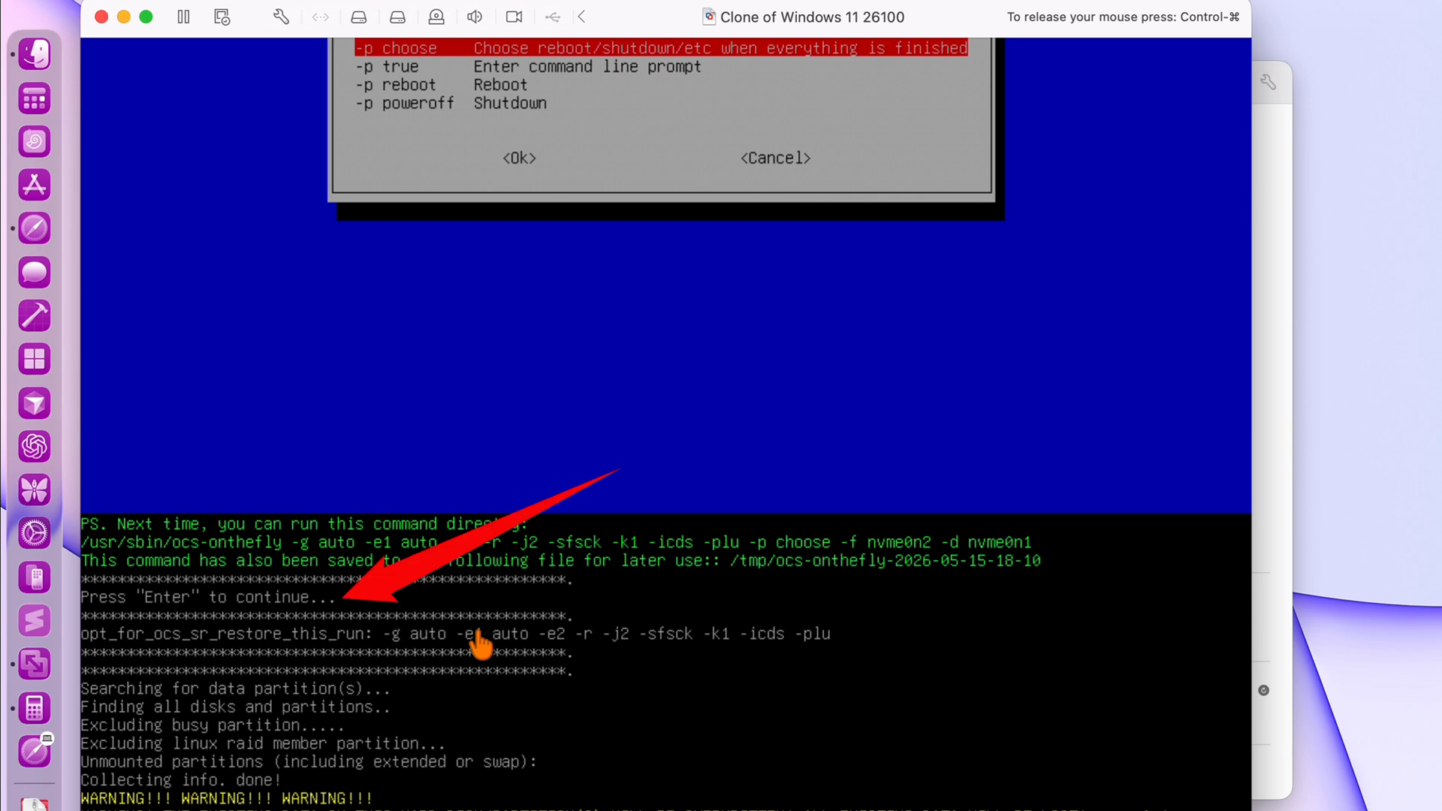
Answer y to both overwrite confirmations for the target disk nvme0n1 to run the clone.
text(y)
key(Return)
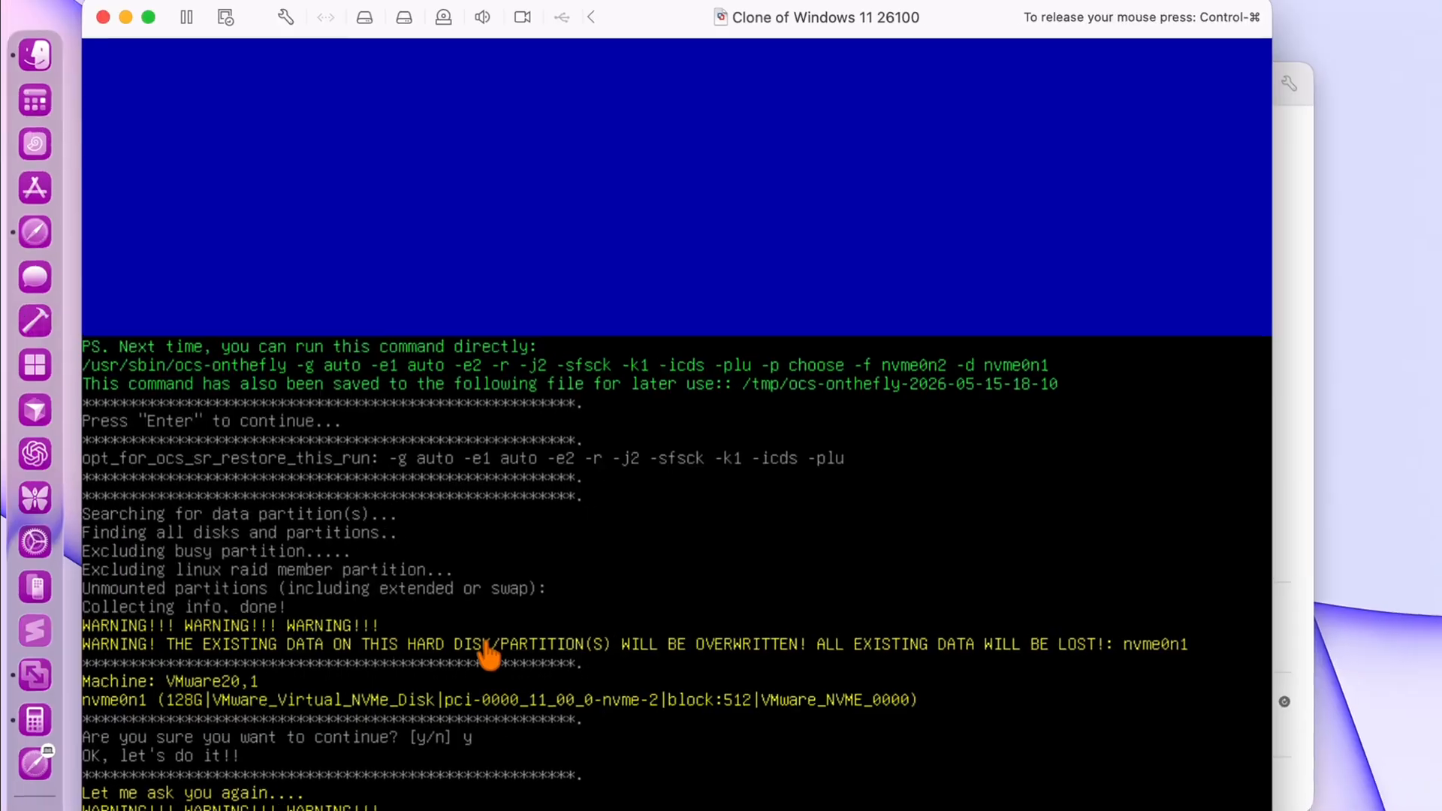
text(y)
key(Return)
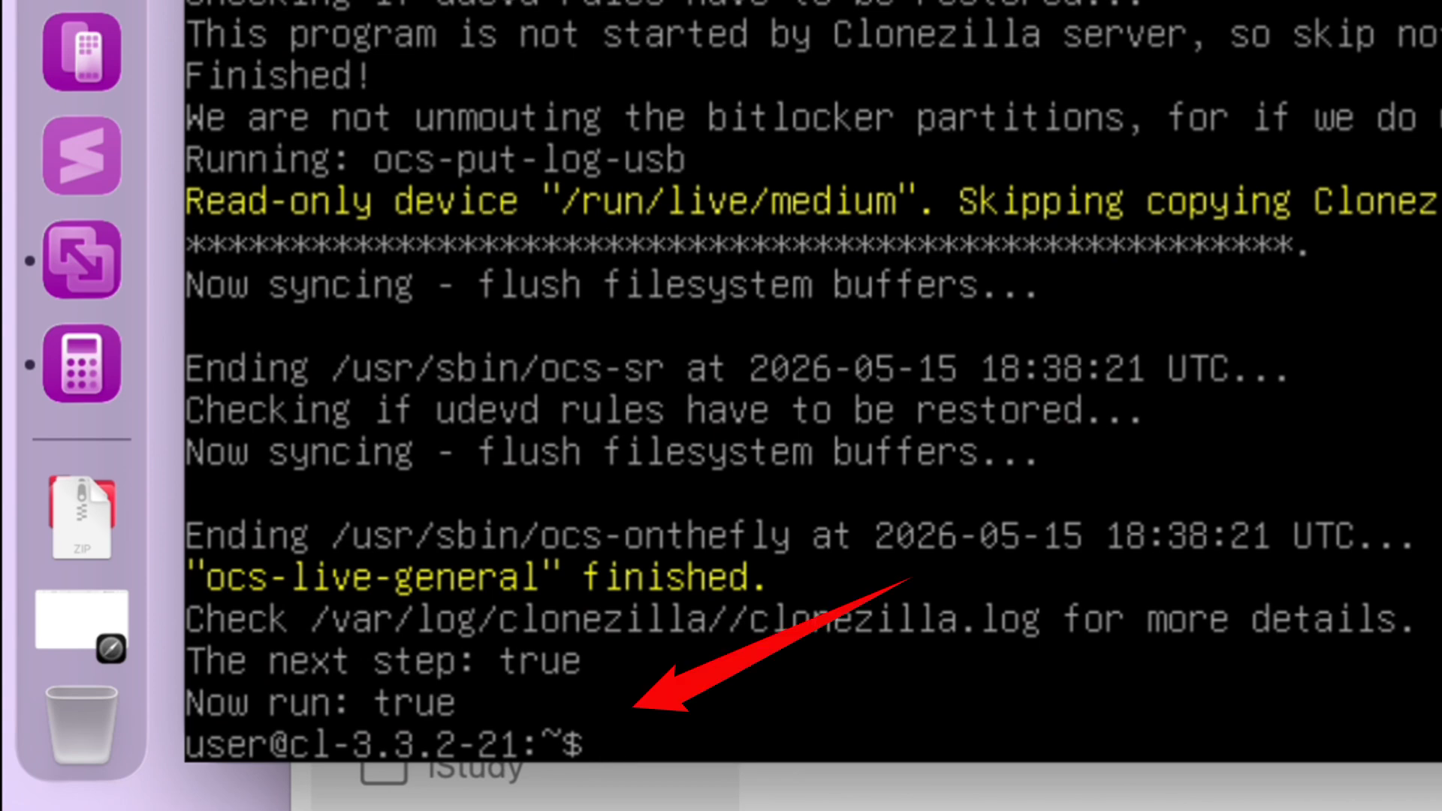
Shut down the Clonezilla live system with poweroff and disconnect the virtual CD/DVD drive.
text(poweroff)
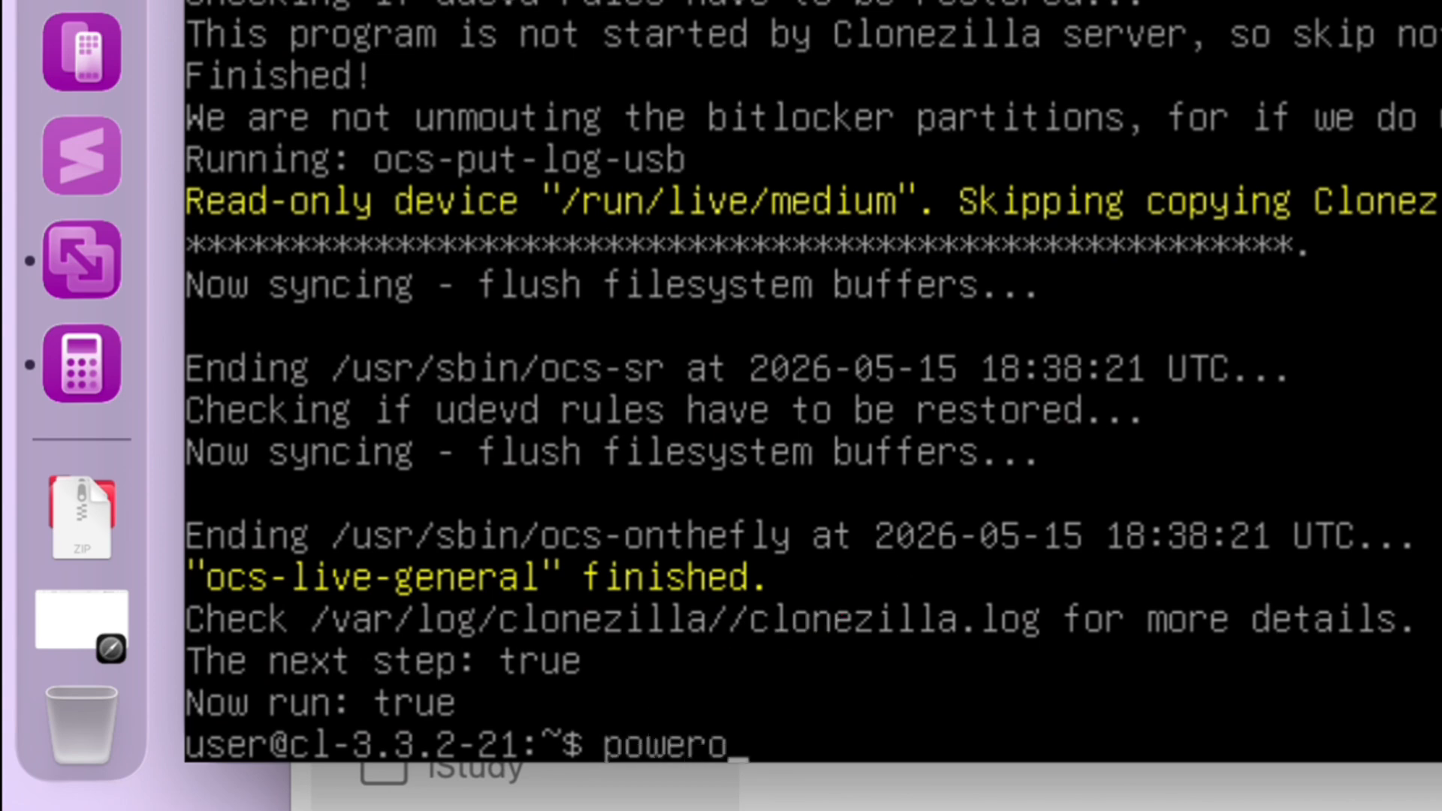
key(Return)
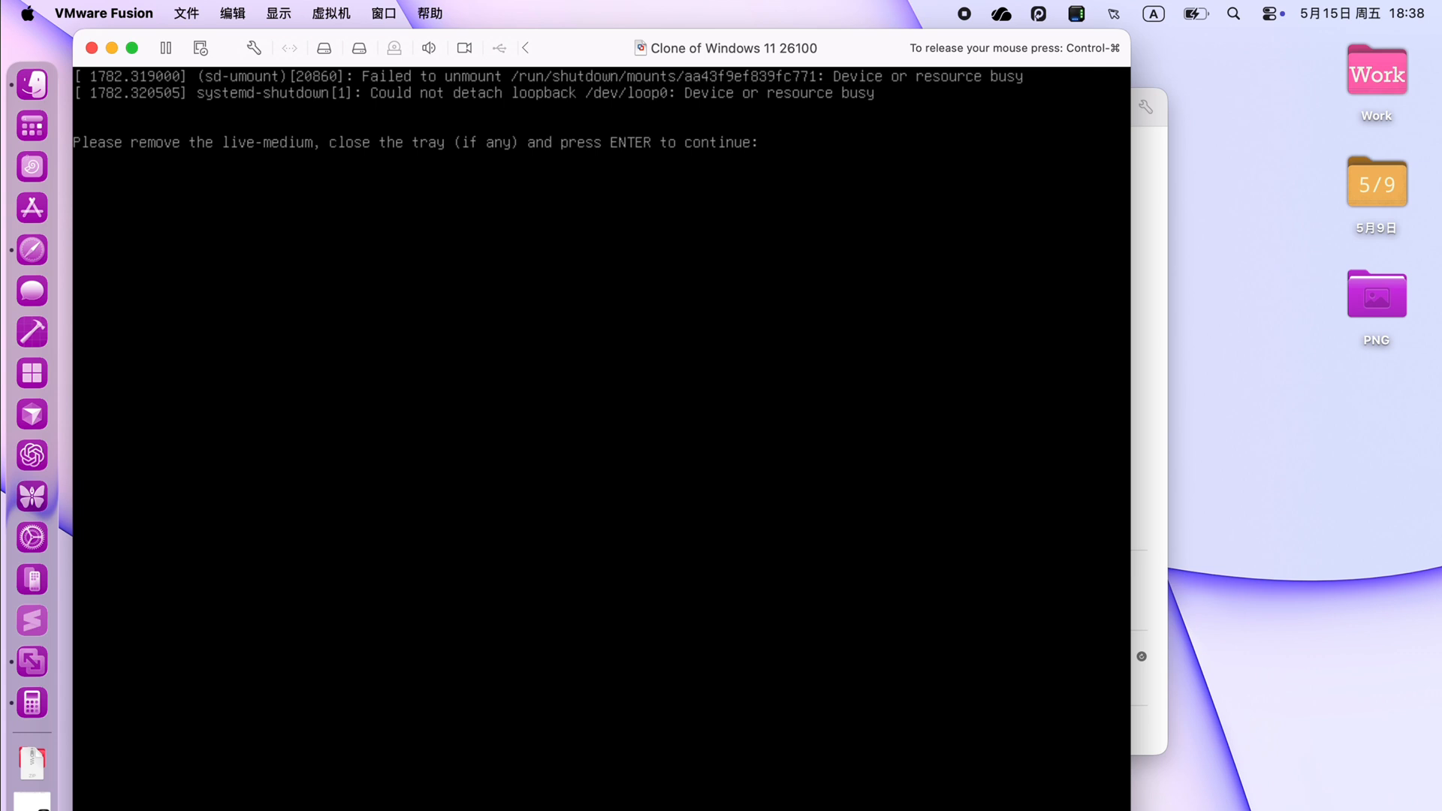
key(Return)
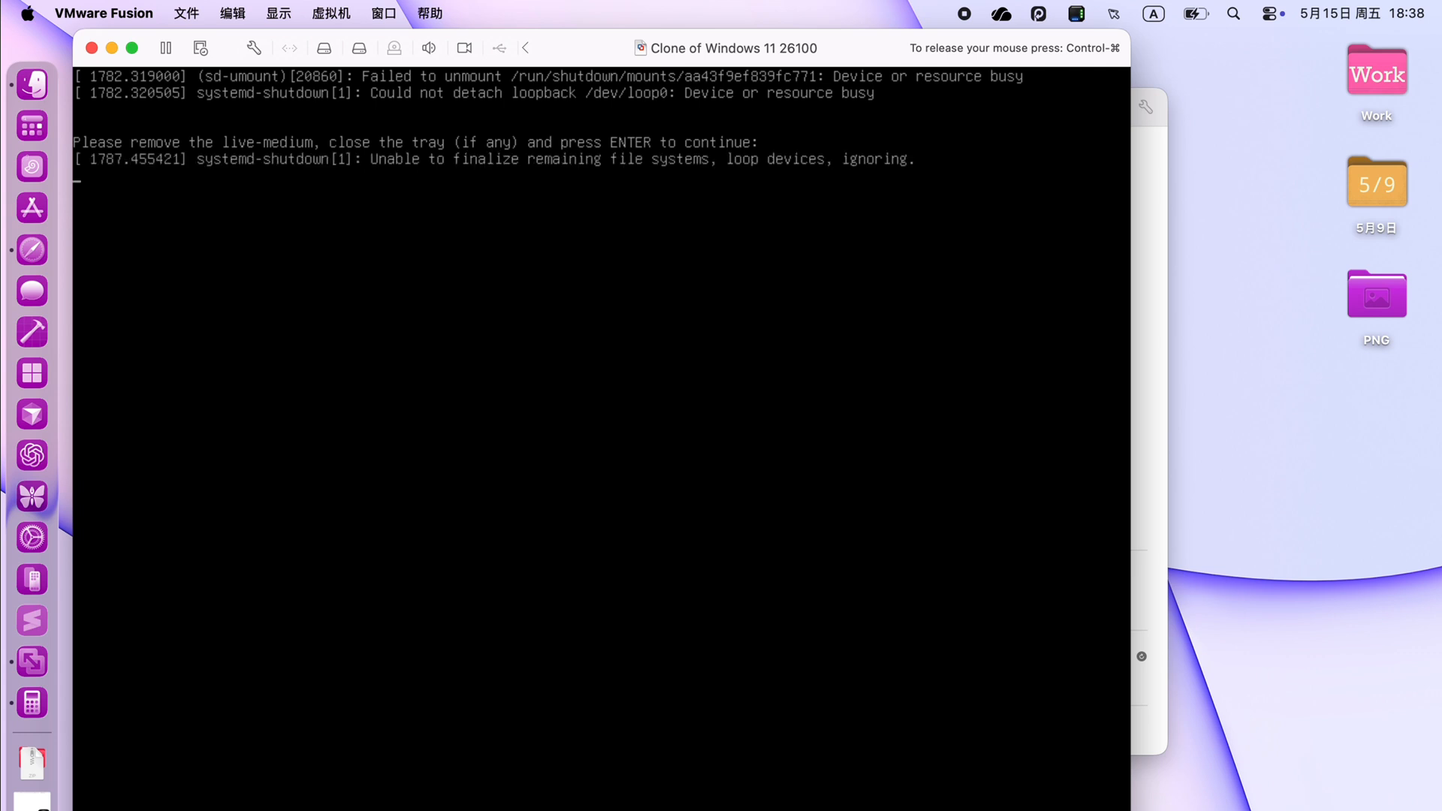
click(394, 48)
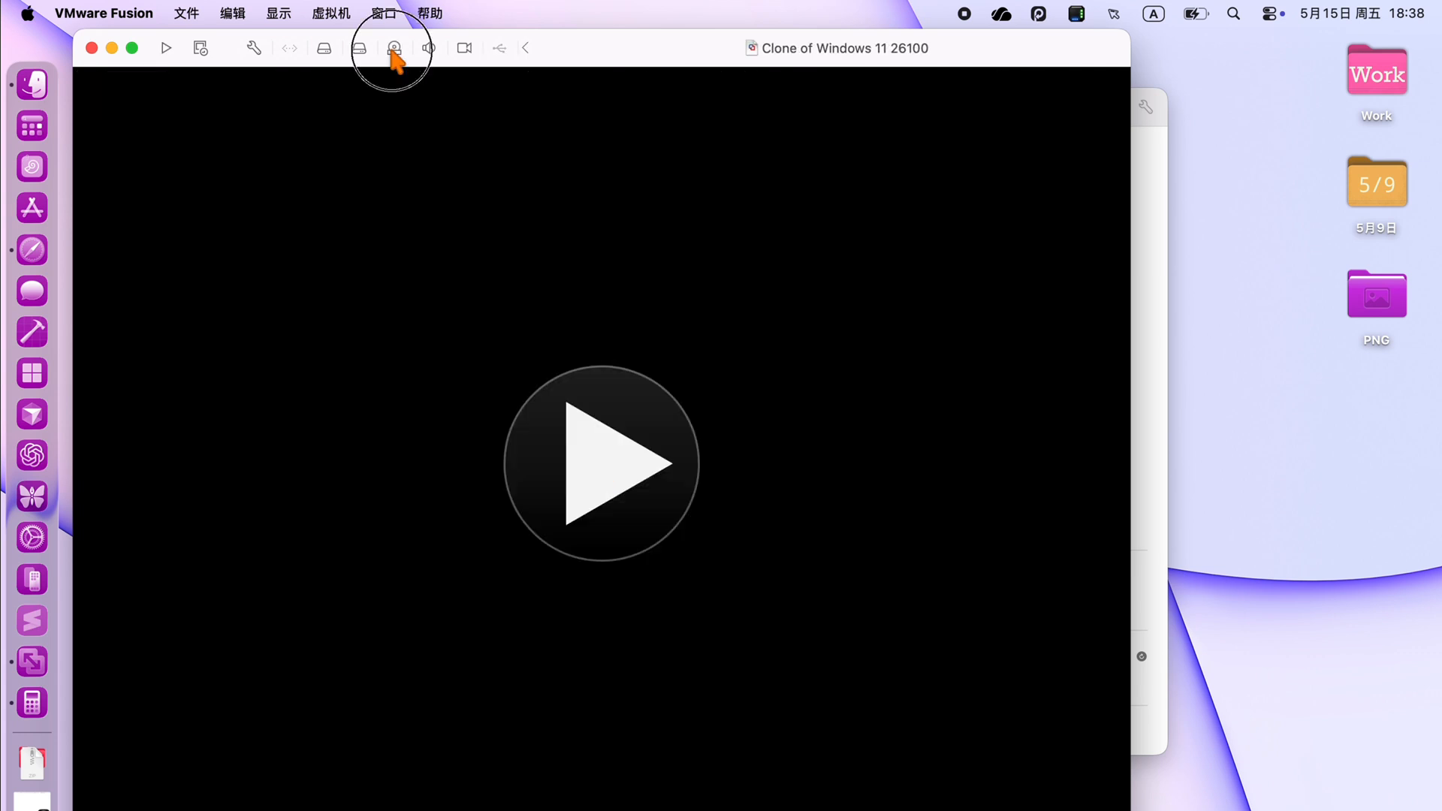
click(411, 78)
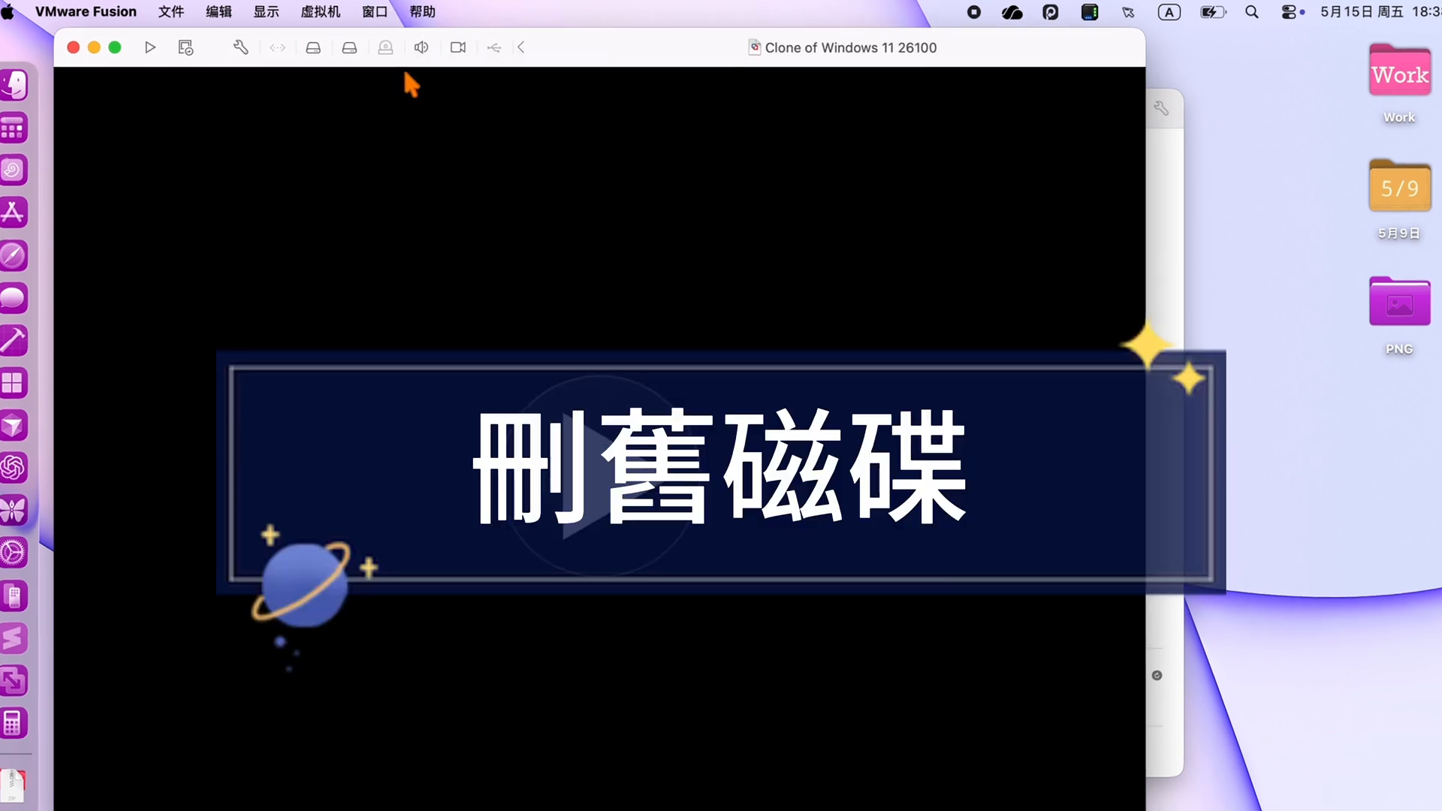
Remove the old 256 GB Hard Disk (NVMe) from the virtual machine's settings and move its file to the Trash.
click(197, 46)
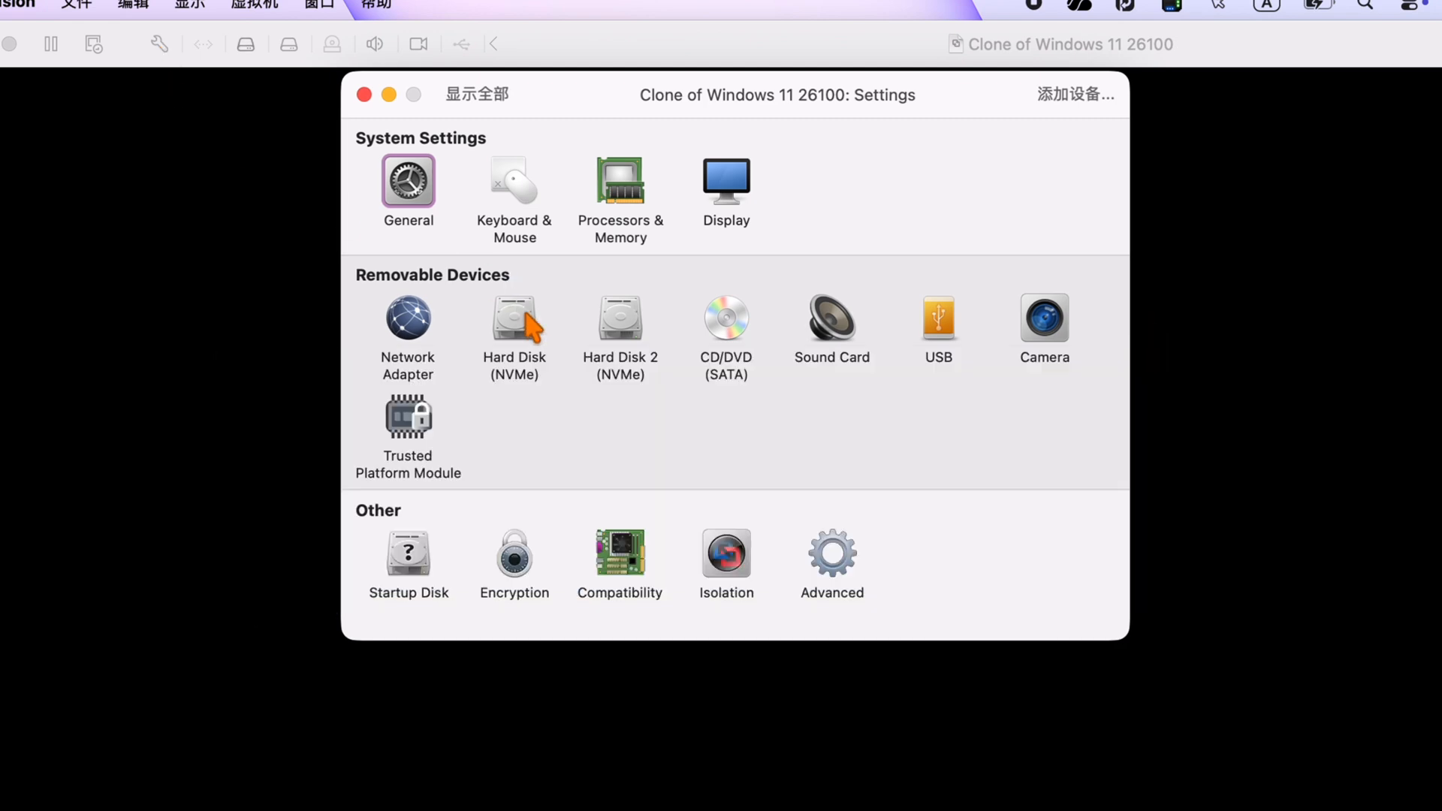
click(521, 334)
click(443, 401)
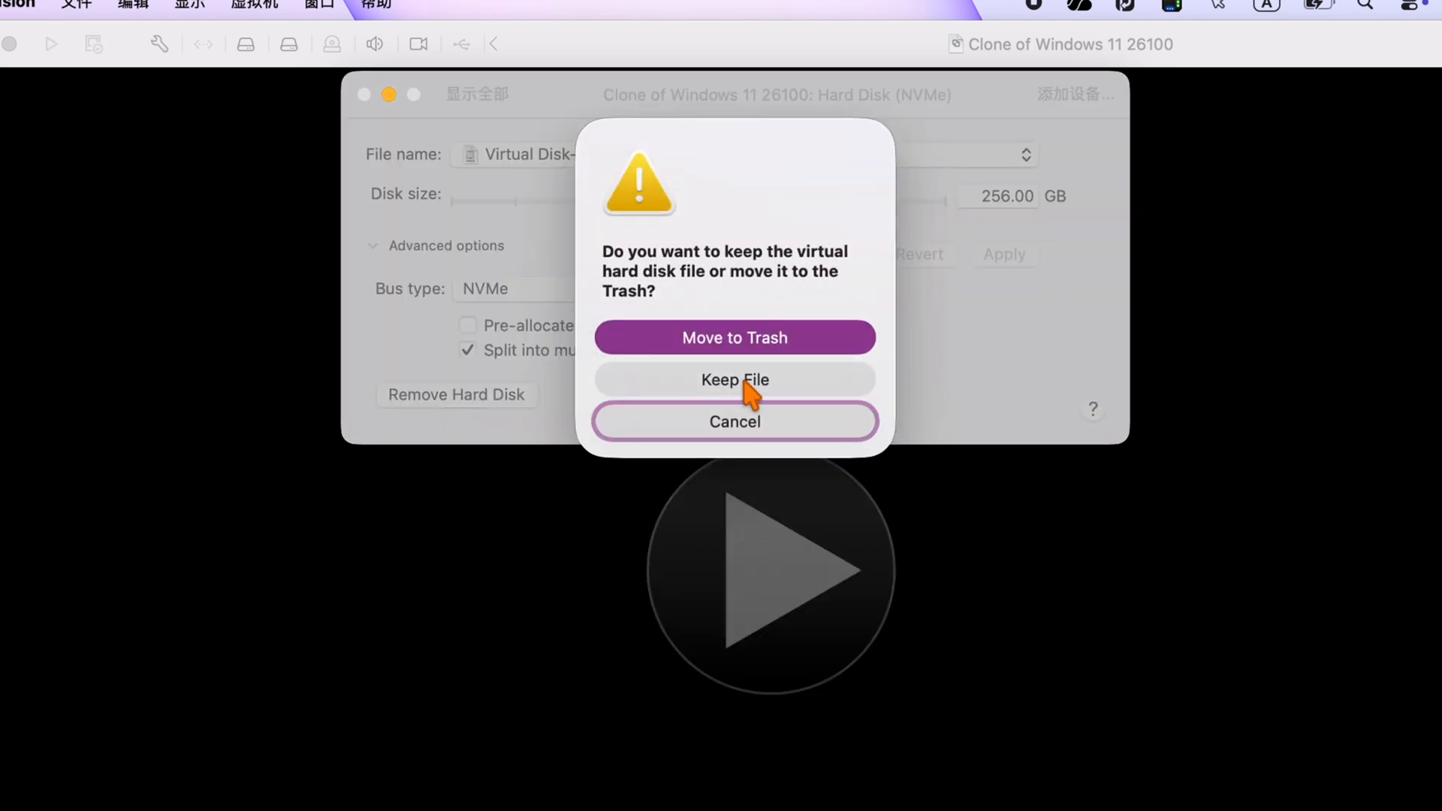
click(706, 338)
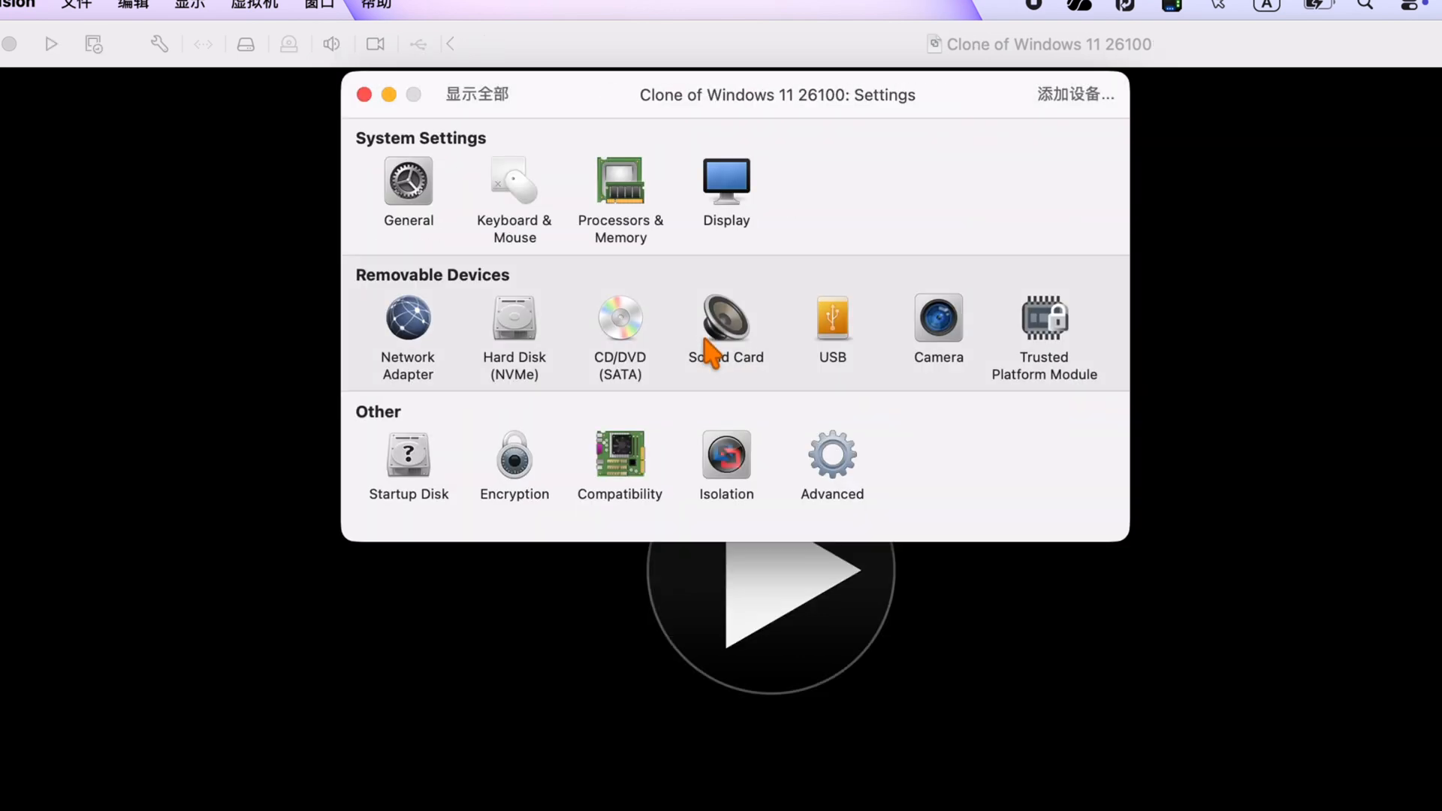
click(364, 94)
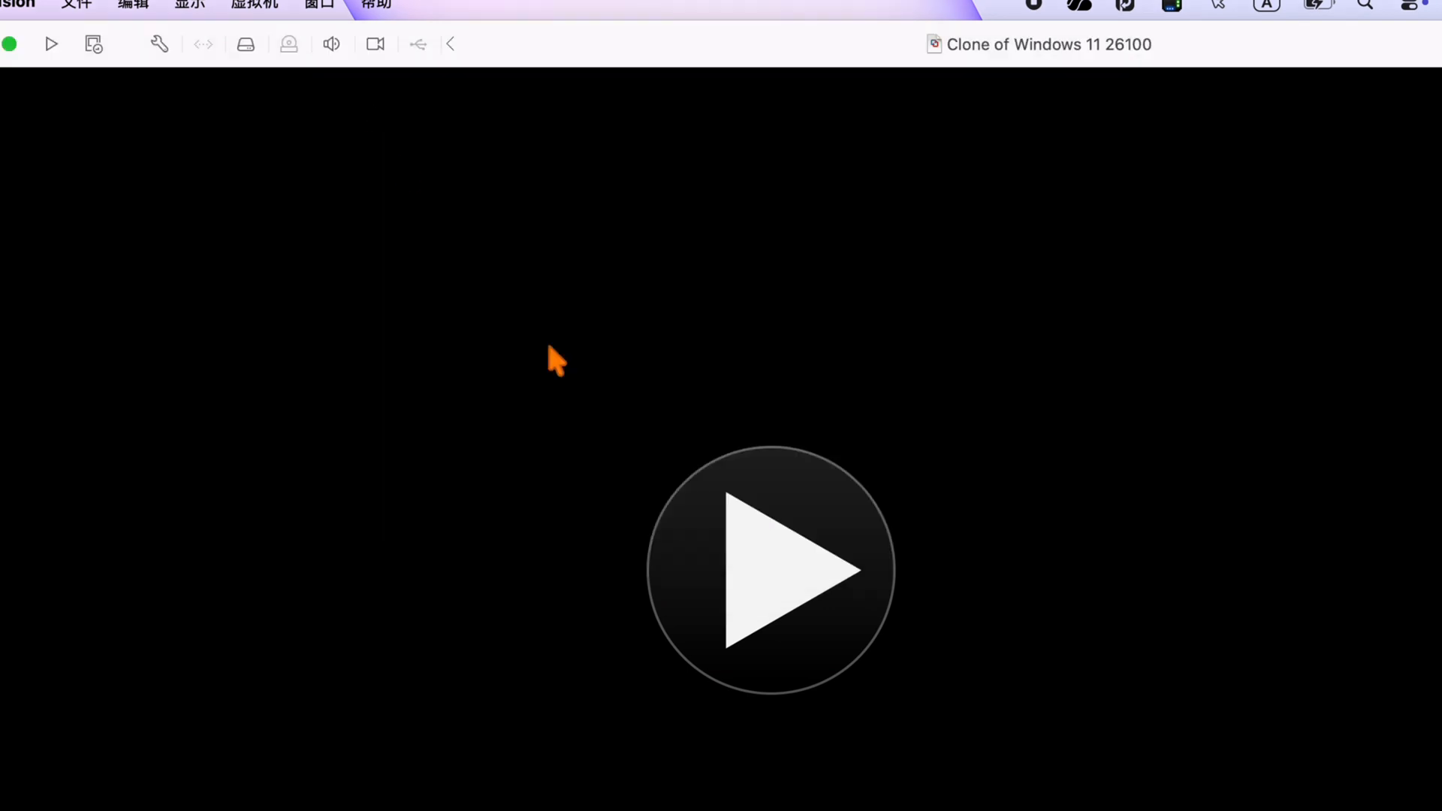
Start the virtual machine and check the local disk (C:) size in the guest's File Explorer.
click(791, 591)
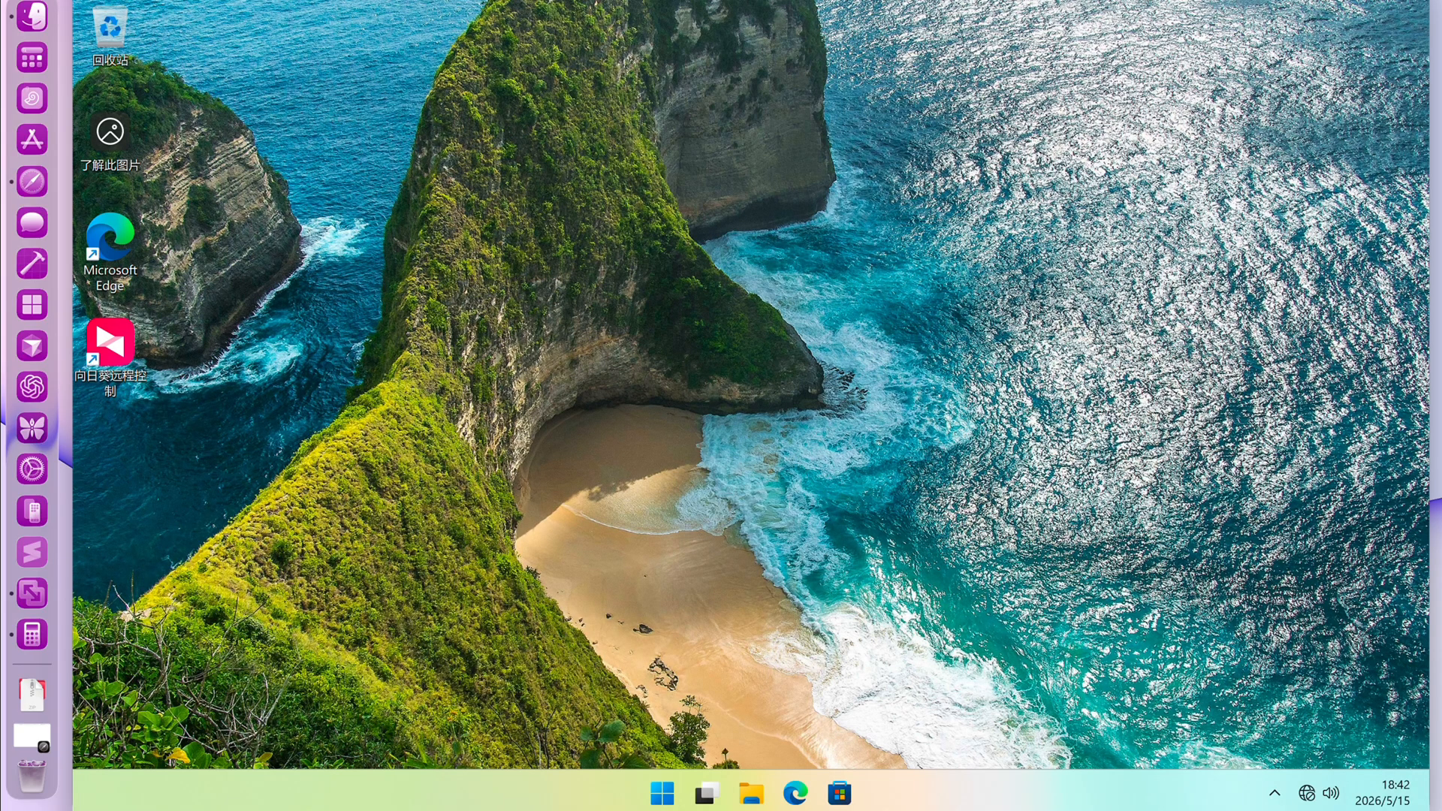
click(754, 794)
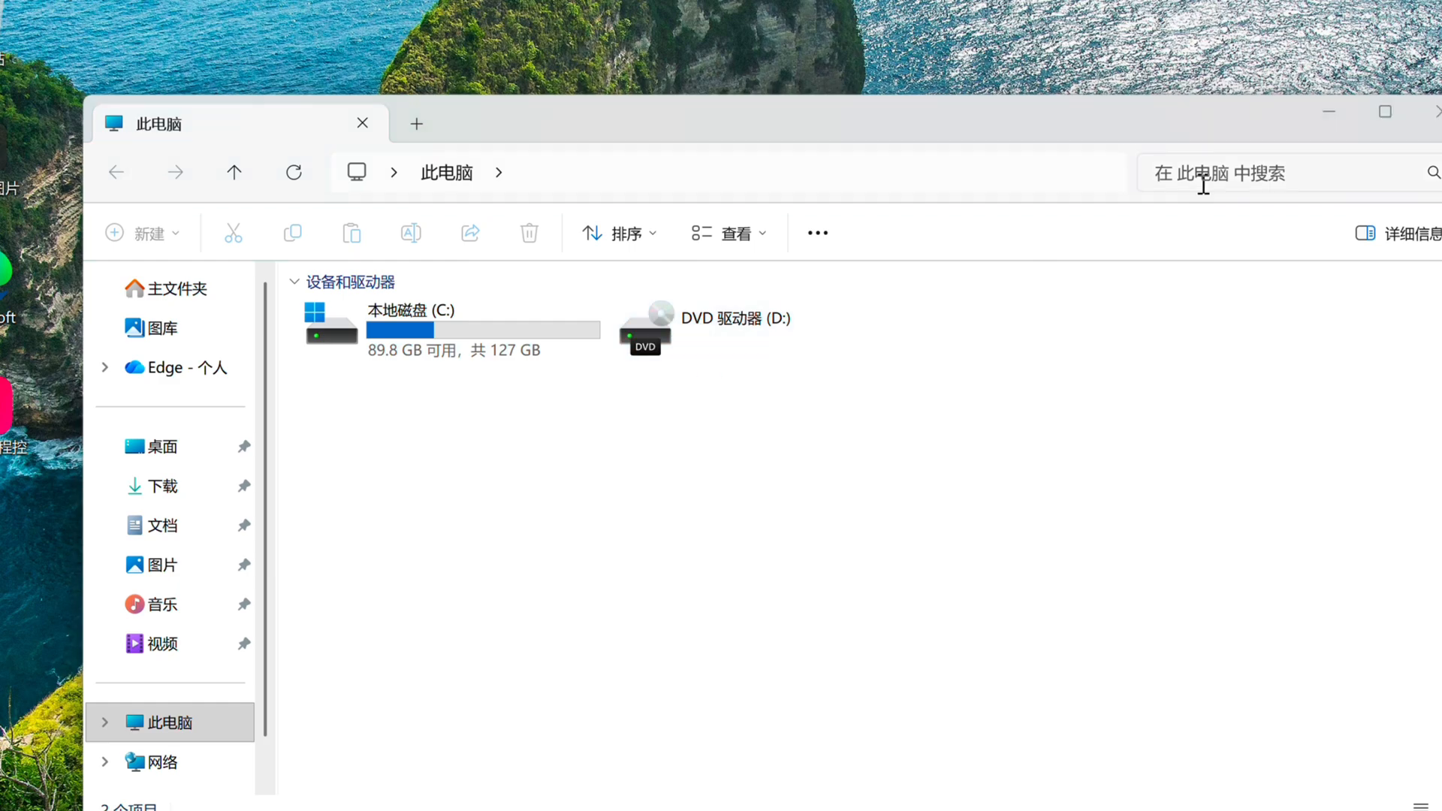
click(1431, 112)
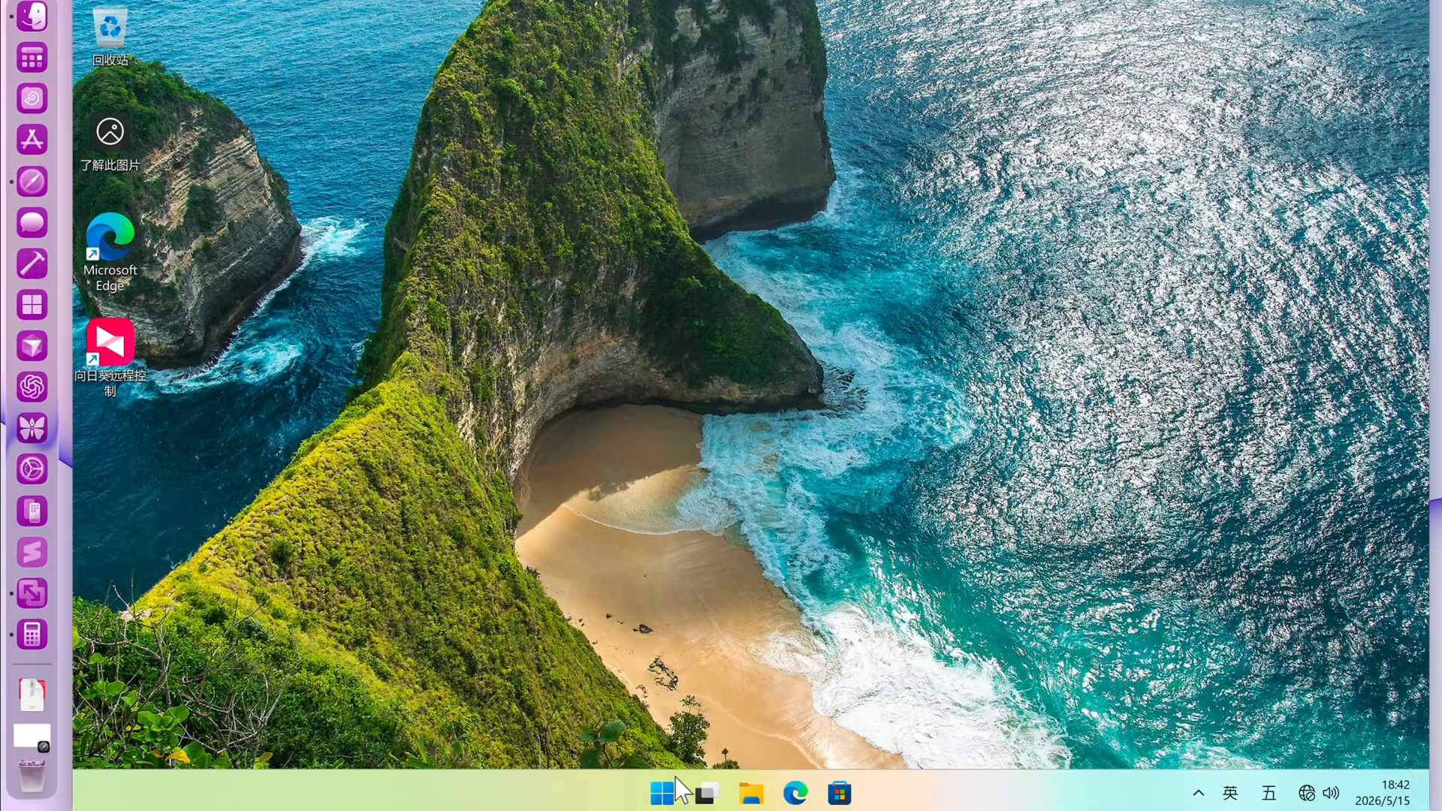
Open Disk Management (磁盘管理) in the Windows guest.
right_click(662, 795)
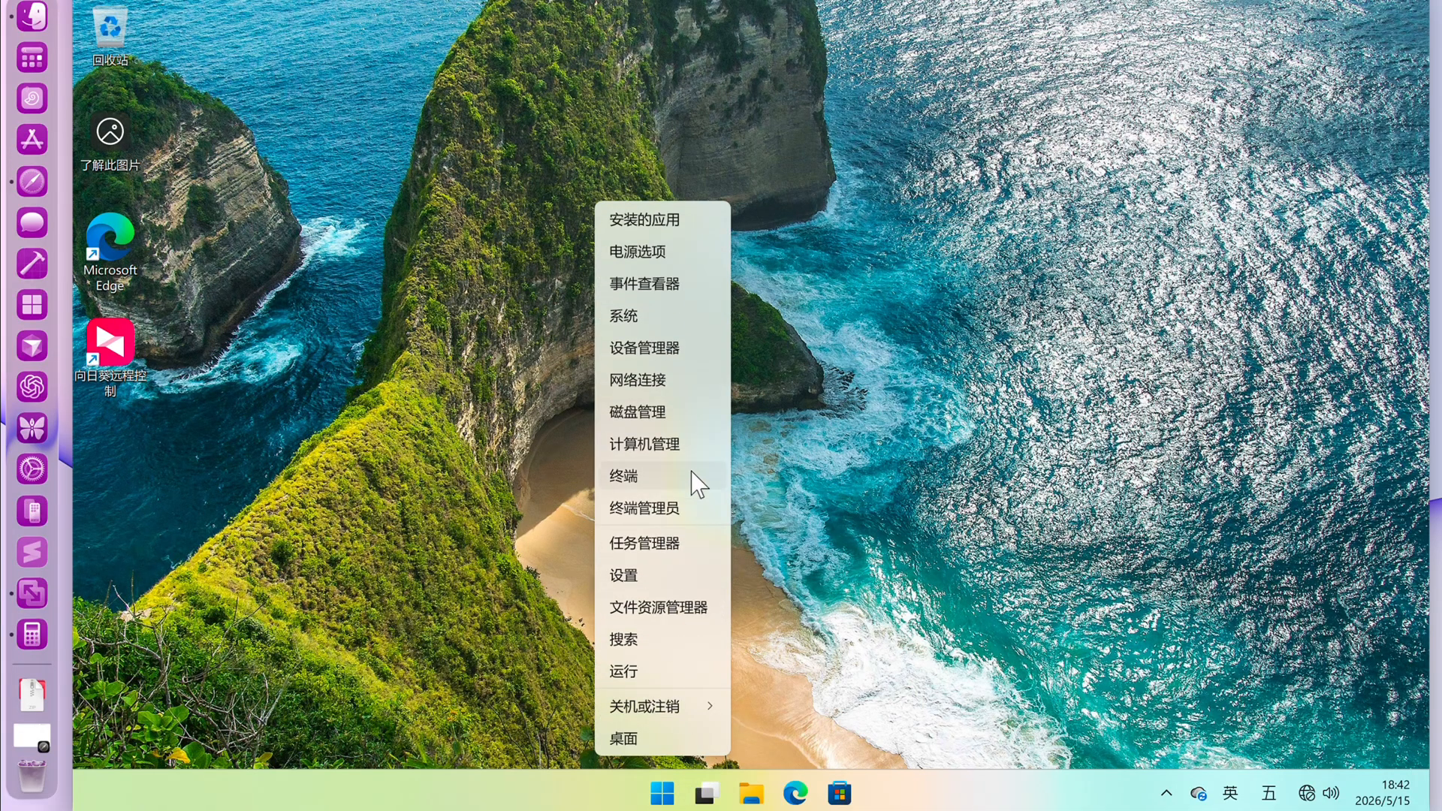
click(675, 411)
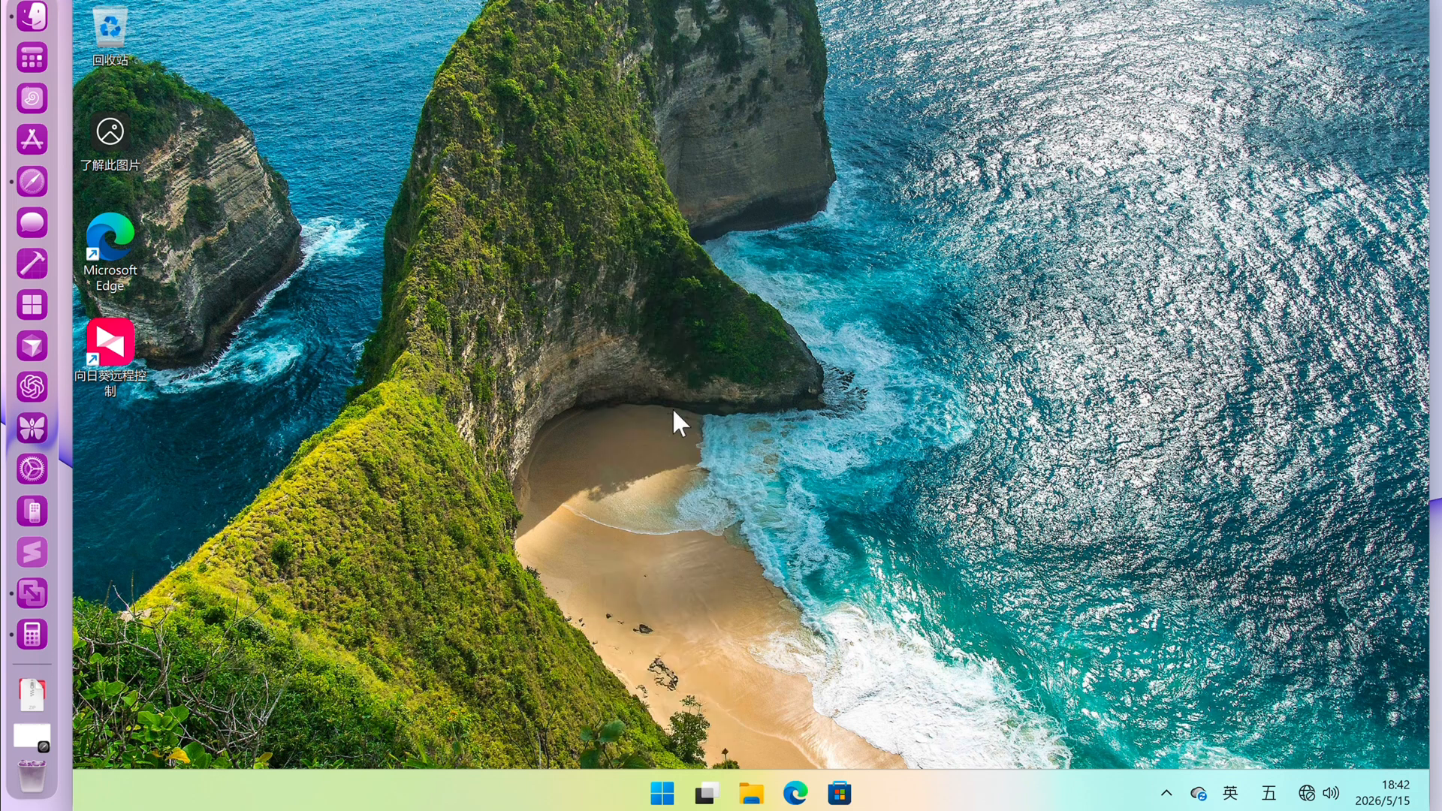